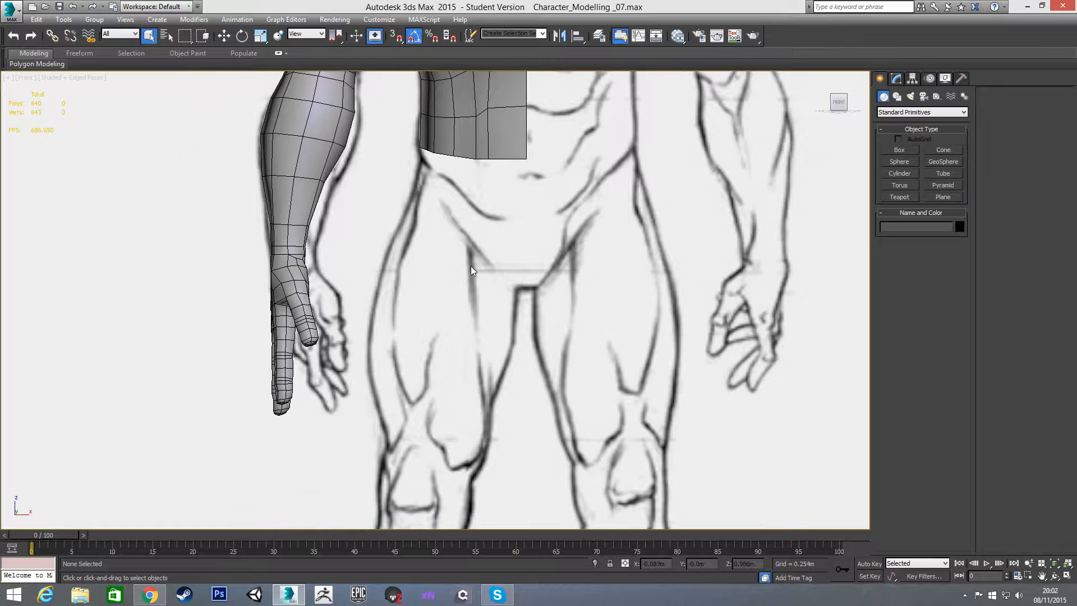
# Create an eight-sided cylinder over the thigh, about 0.102 m in radius and 0.151 m high, and rotate it upright.
pyautogui.click(893, 175)
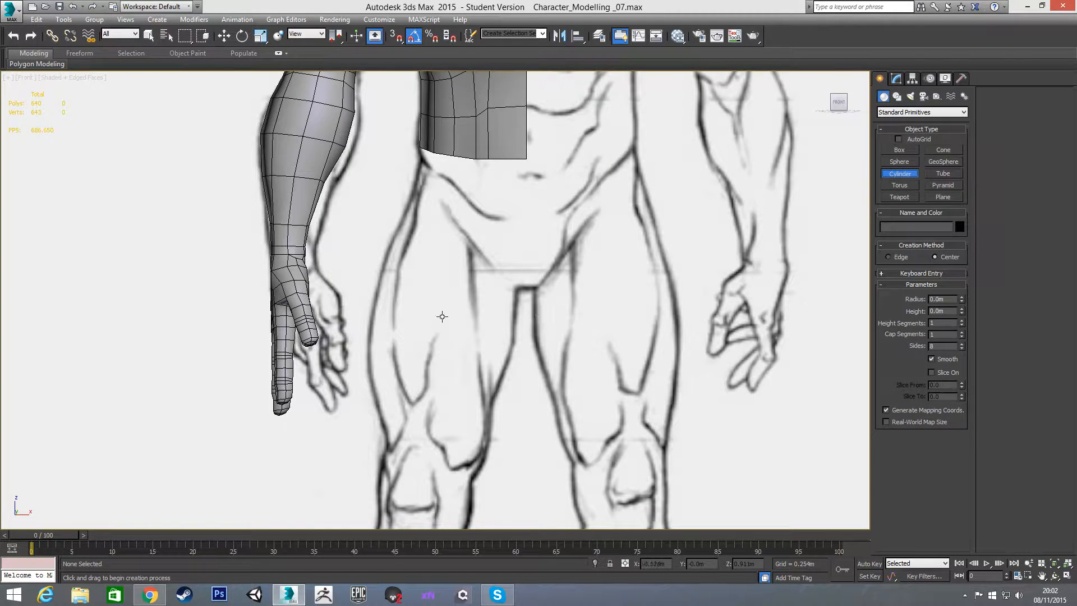
pyautogui.moveTo(442, 310); pyautogui.dragTo(496, 354)
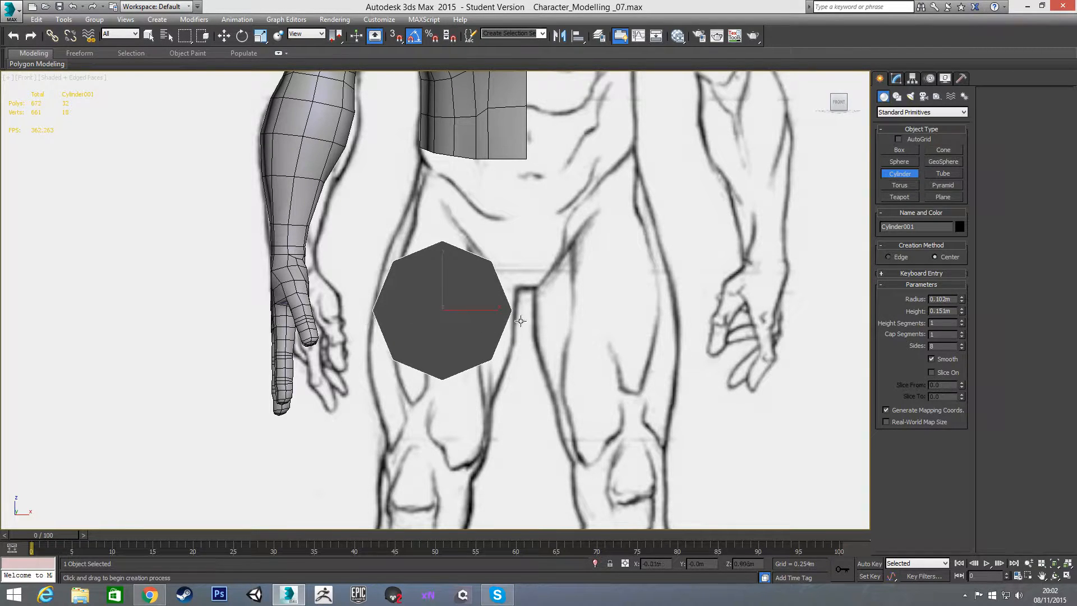
pyautogui.press('e')
pyautogui.moveTo(458, 298); pyautogui.dragTo(451, 342)
# Assign a material from the Slate Material Editor to the cylinder.
pyautogui.press('m')
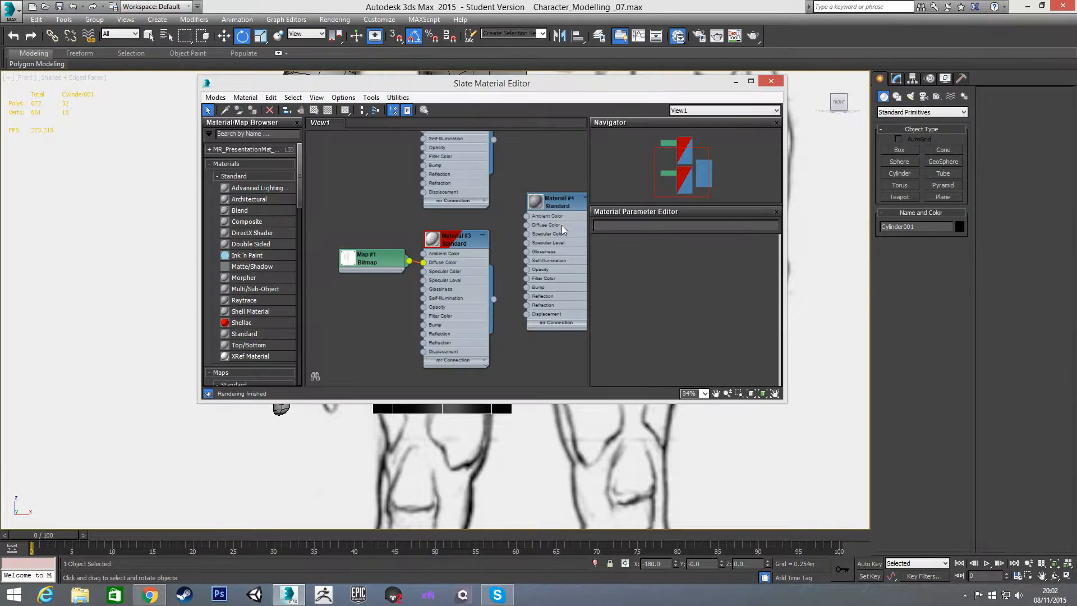
pyautogui.click(252, 110)
pyautogui.press('m')
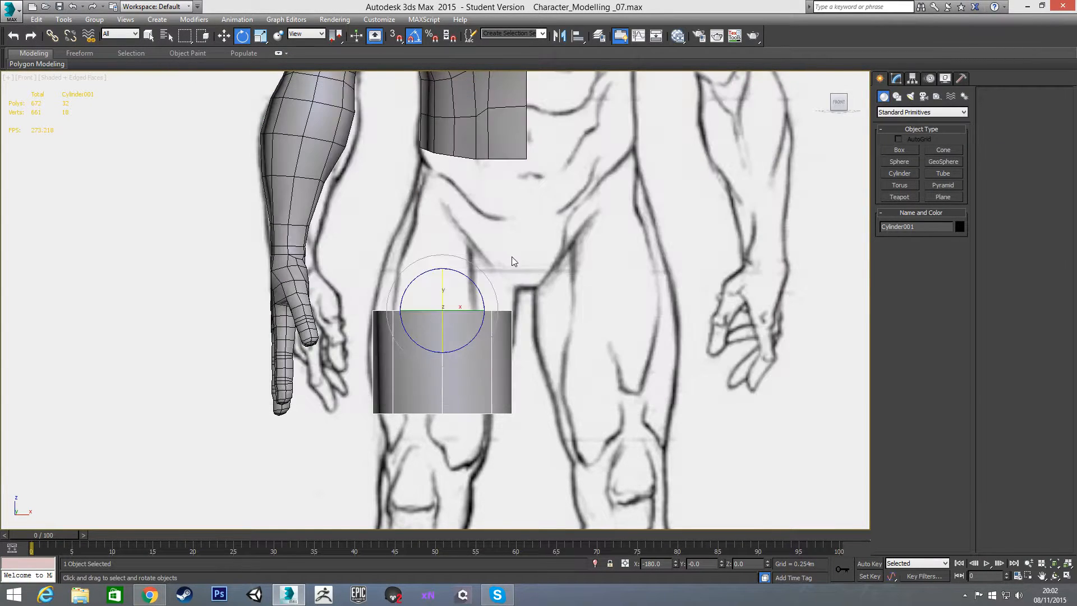
# Tilt the cylinder and move it so its upper rim follows the diagonal groin line from hip to crotch.
pyautogui.press('w')
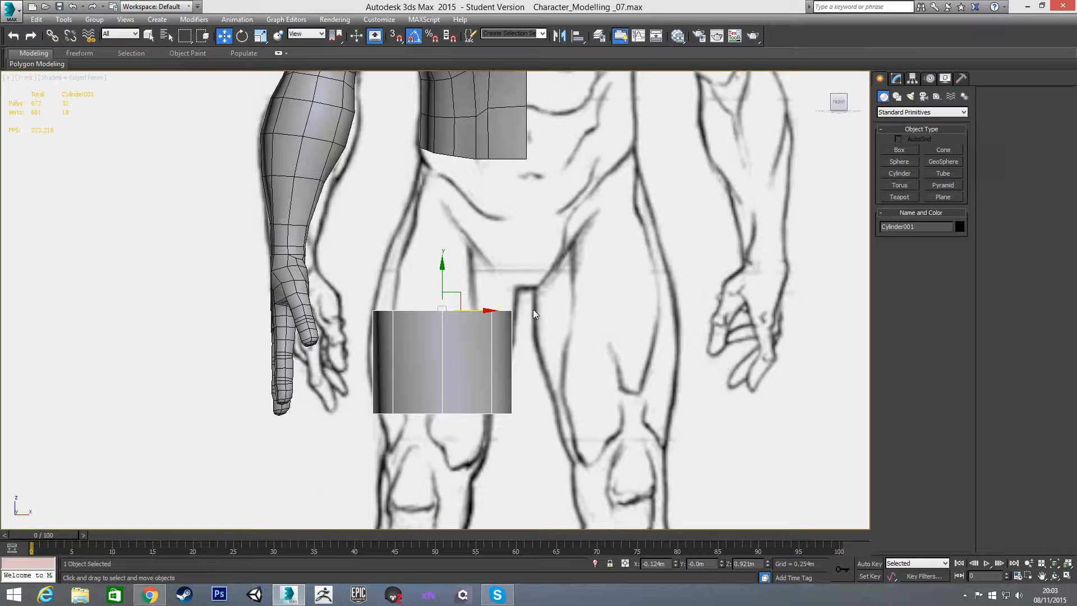
pyautogui.press('e')
pyautogui.moveTo(484, 307); pyautogui.dragTo(480, 214)
pyautogui.press('w')
pyautogui.scroll(2, 482, 228)
pyautogui.press('e')
pyautogui.press('w')
pyautogui.click(471, 243)
pyautogui.click(447, 254)
pyautogui.click(470, 234)
pyautogui.click(447, 253)
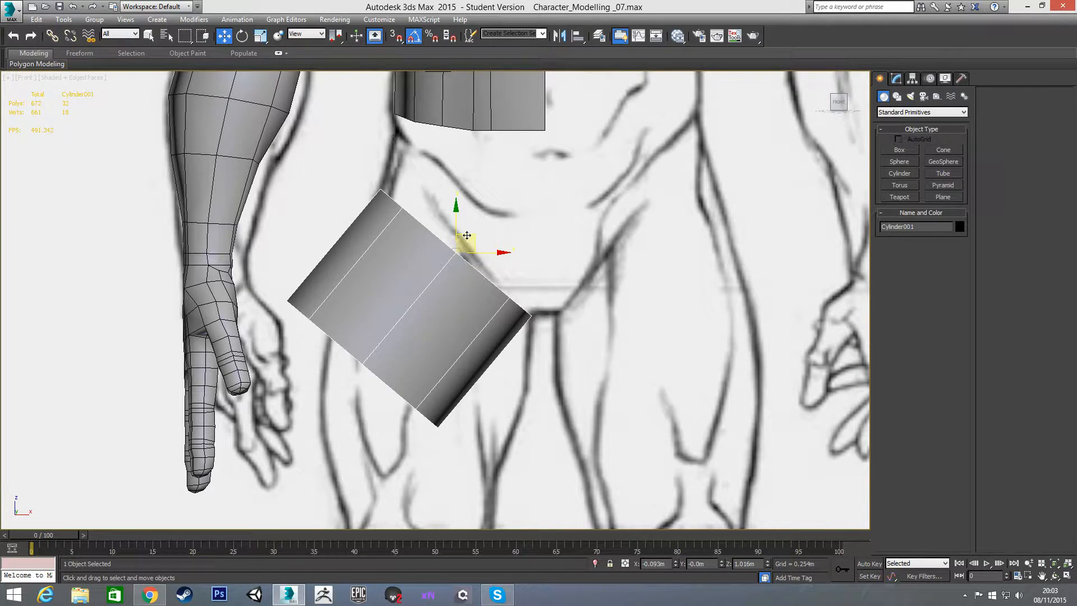
pyautogui.moveTo(470, 237); pyautogui.dragTo(469, 235)
# Reduce the cylinder's height to about 0.027 m and convert it to an editable poly.
pyautogui.rightClick(516, 246)
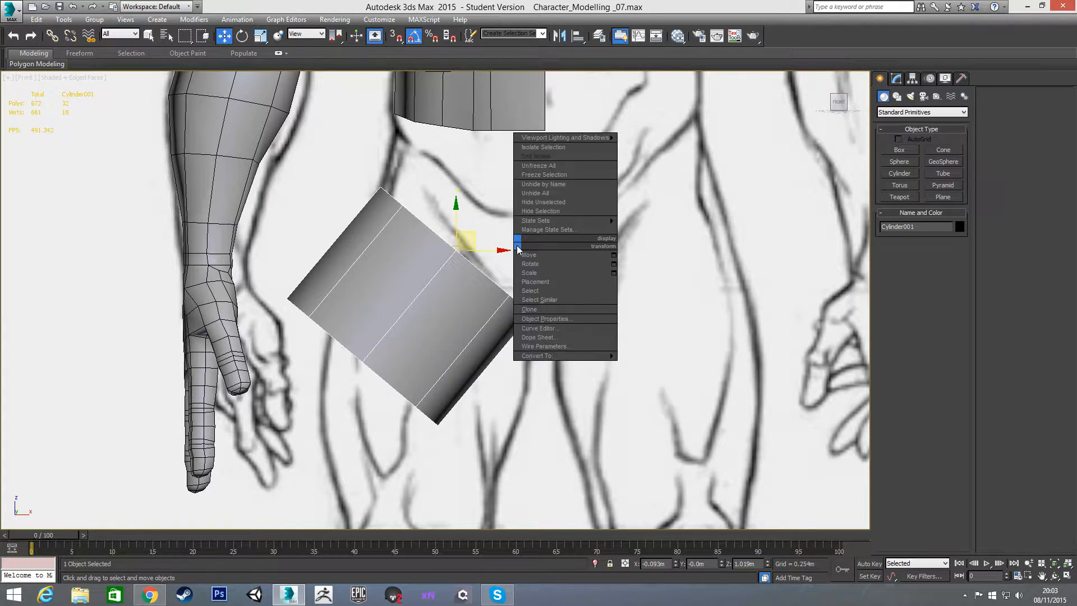
pyautogui.click(897, 78)
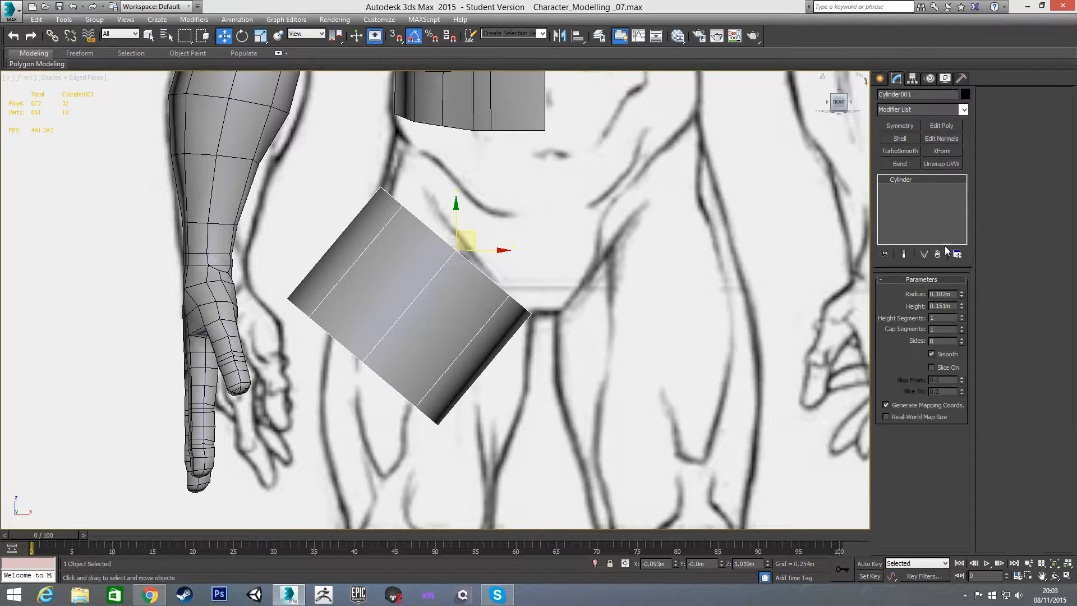
pyautogui.moveTo(960, 307); pyautogui.dragTo(961, 350)
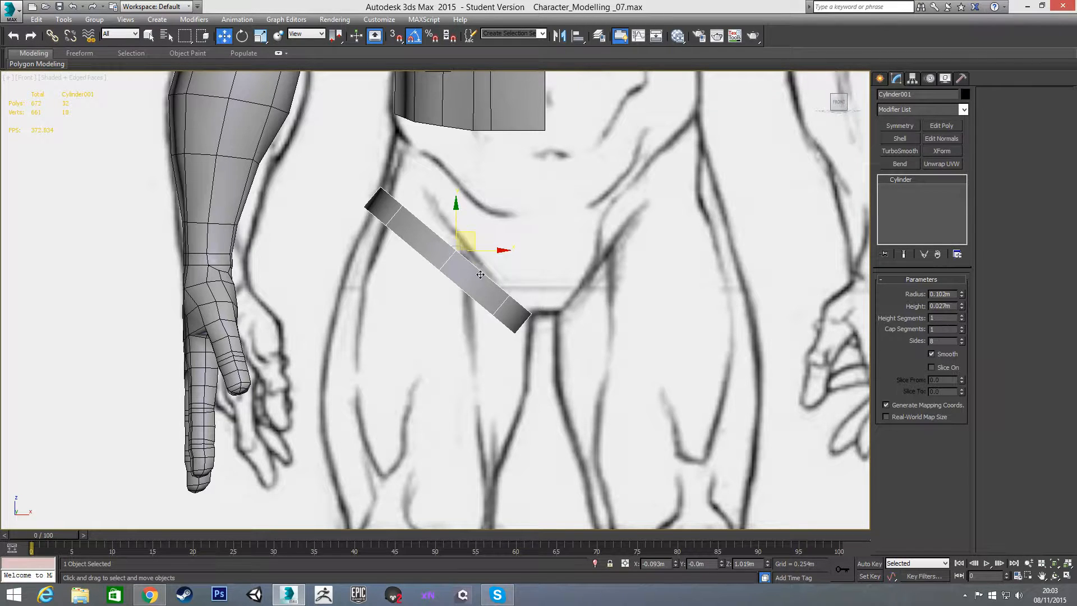
pyautogui.rightClick(522, 240)
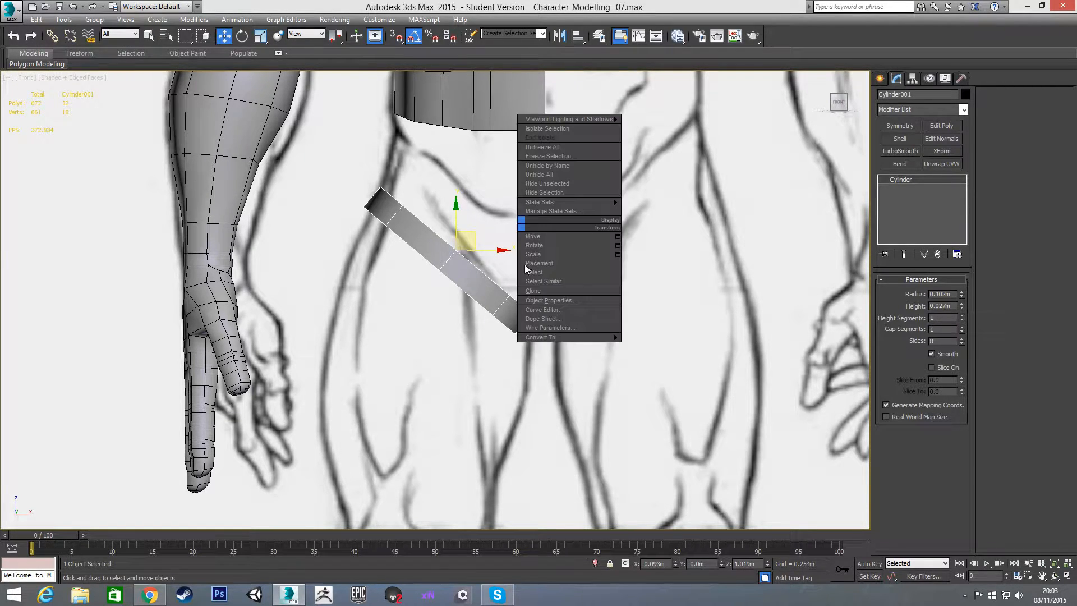
pyautogui.moveTo(584, 337)
pyautogui.click(622, 346)
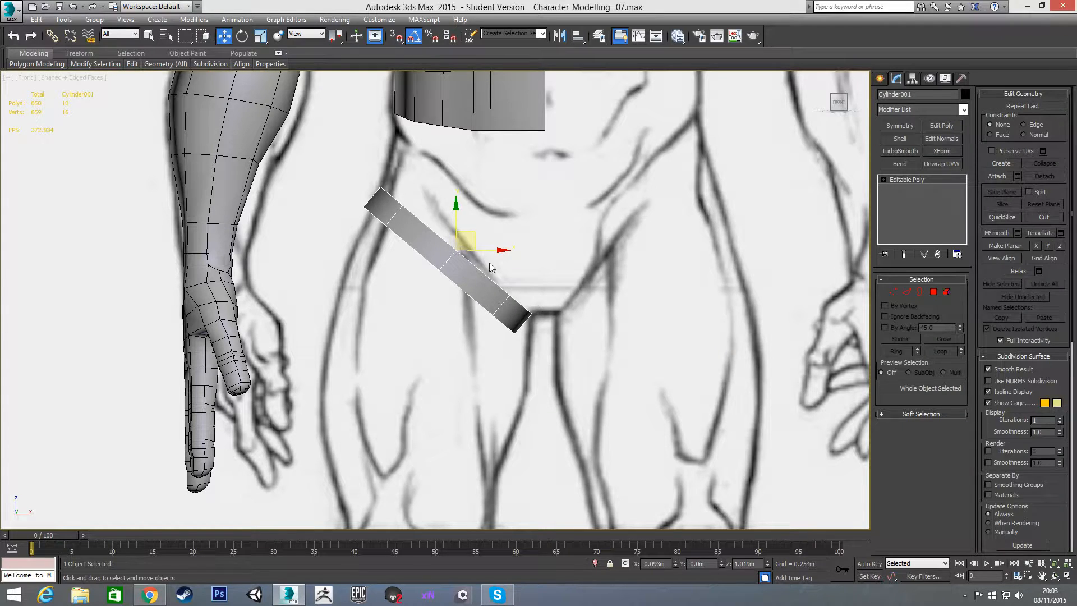
# Delete both cap polygons of the cylinder, leaving an open ring.
pyautogui.press('4')
pyautogui.keyDown('alt'); pyautogui.moveTo(488, 261); pyautogui.dragTo(457, 272, button='middle'); pyautogui.keyUp('alt')
pyautogui.click(457, 273)
pyautogui.press('Delete')
pyautogui.click(457, 273)
pyautogui.press('Delete')
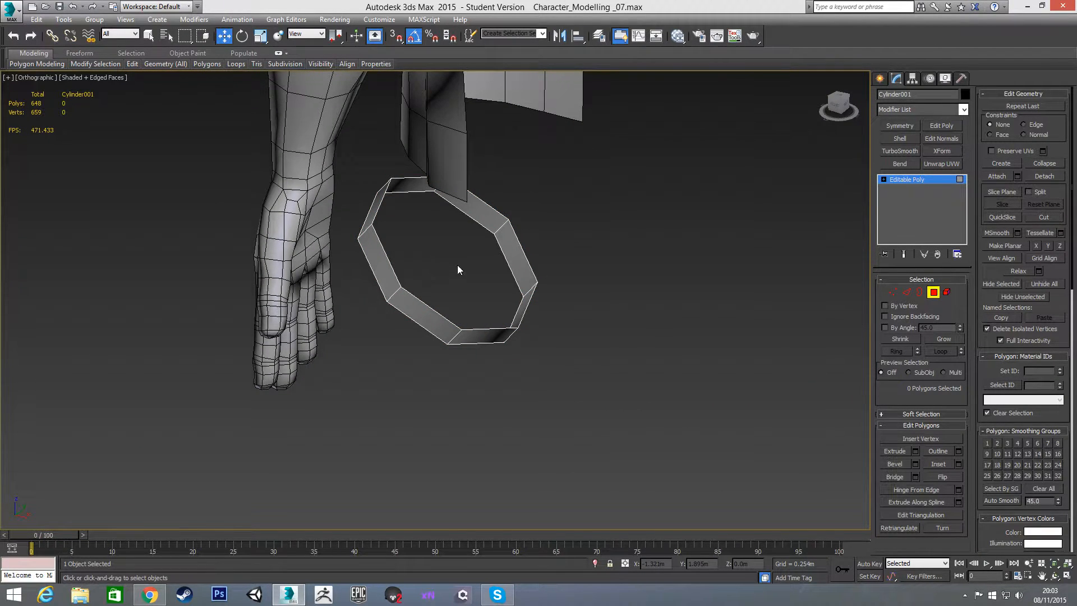
# Reposition the ring's vertices in the front view to fit the drawn hip, upper thigh and crotch outline.
pyautogui.press('f')
pyautogui.scroll(5, 452, 264)
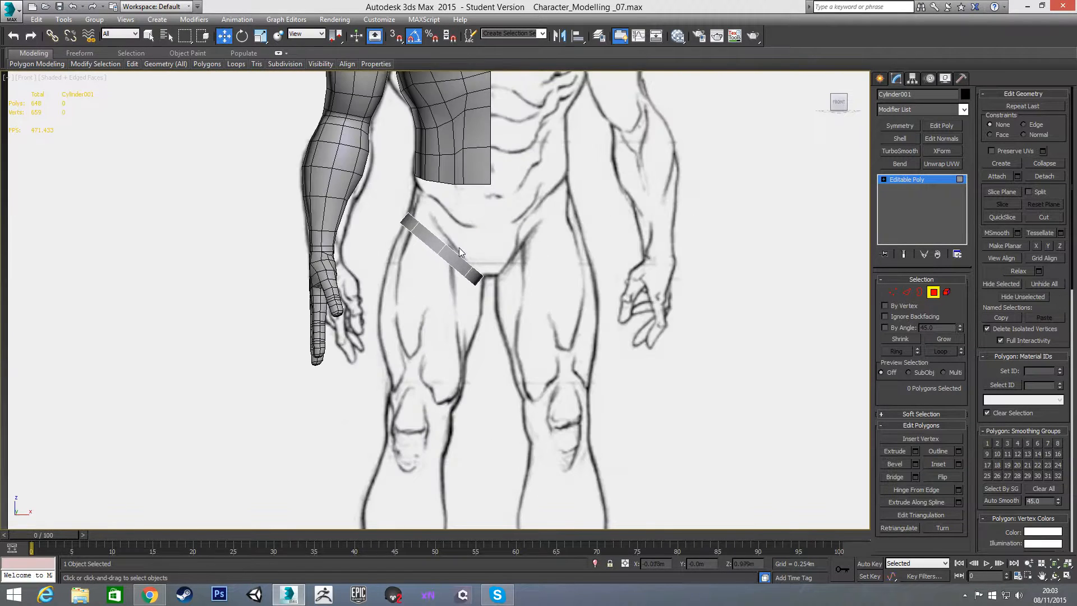
pyautogui.press('1')
pyautogui.moveTo(455, 303); pyautogui.dragTo(507, 311)
pyautogui.click(360, 220)
pyautogui.moveTo(338, 196); pyautogui.dragTo(376, 203)
pyautogui.click(363, 254)
pyautogui.moveTo(405, 249); pyautogui.dragTo(436, 243)
pyautogui.click(404, 288)
pyautogui.moveTo(340, 199)
pyautogui.mouseDown()
pyautogui.moveTo(354, 216)
pyautogui.moveTo(357, 202)
pyautogui.mouseUp()
pyautogui.click(487, 329)
pyautogui.moveTo(487, 330); pyautogui.dragTo(495, 290)
pyautogui.click(480, 335)
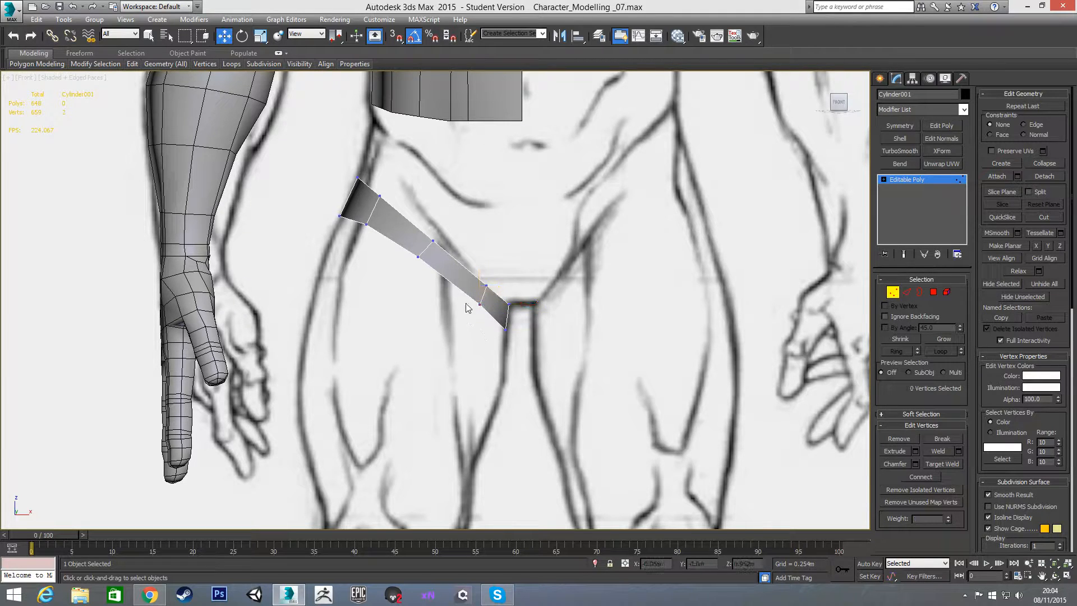
pyautogui.moveTo(405, 251); pyautogui.dragTo(444, 256)
# Select the ring's upper edge loop and extend it up toward the waist as a new row of polygons.
pyautogui.press('2')
pyautogui.click(456, 259)
pyautogui.doubleClick(442, 243)
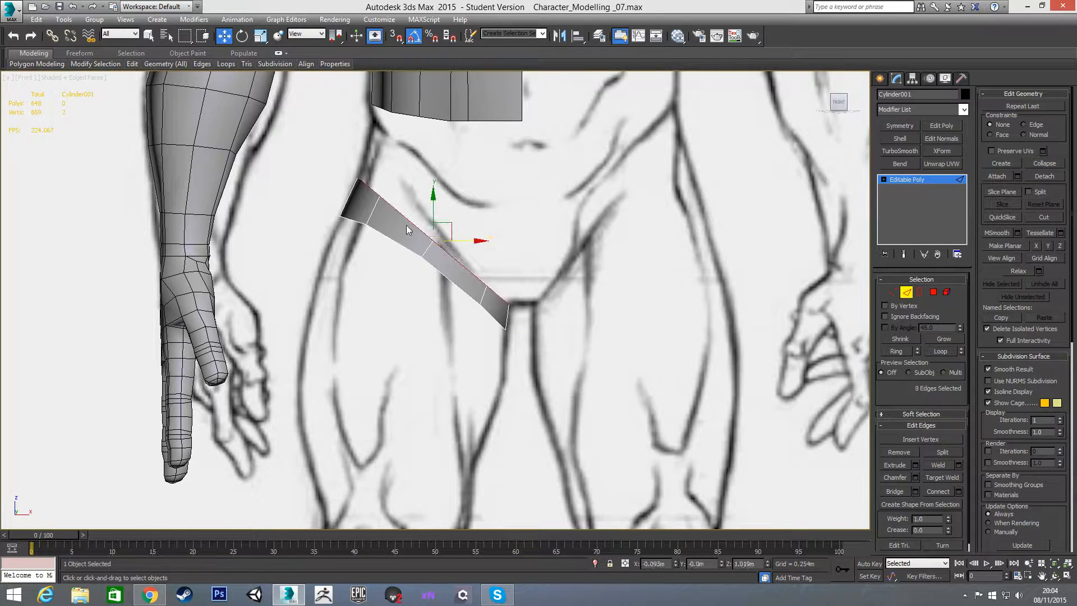
pyautogui.keyDown('shift'); pyautogui.moveTo(448, 229); pyautogui.dragTo(479, 202); pyautogui.keyUp('shift')
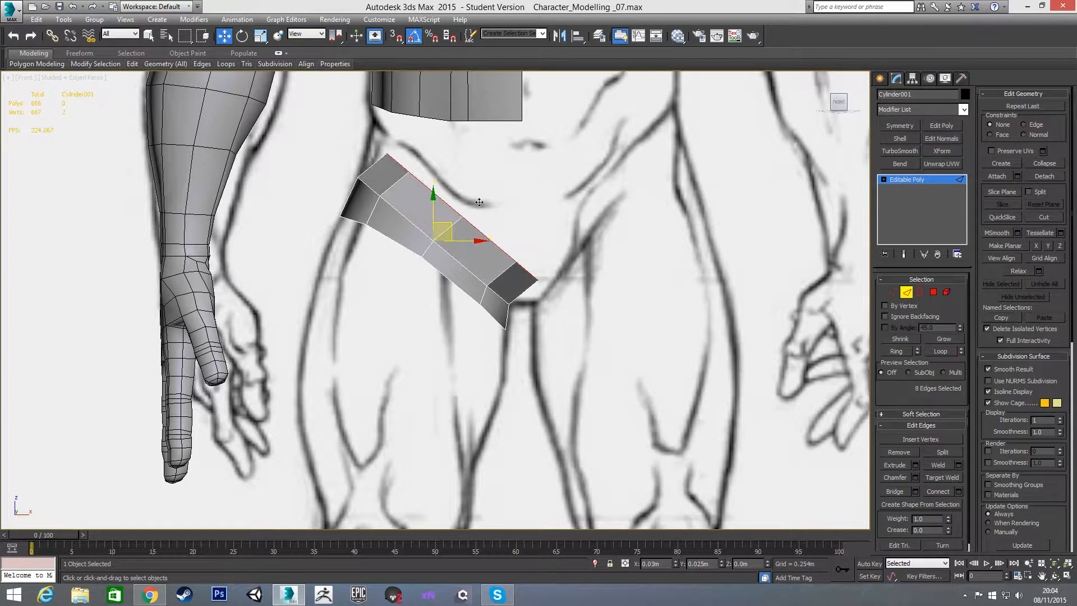
# Move the new row's vertices onto the hip outline and line up its inner end vertices at the crotch.
pyautogui.press('1')
pyautogui.click(388, 153)
pyautogui.moveTo(390, 150)
pyautogui.mouseDown()
pyautogui.moveTo(381, 143)
pyautogui.moveTo(401, 180)
pyautogui.moveTo(409, 158)
pyautogui.mouseUp()
pyautogui.moveTo(450, 203); pyautogui.dragTo(534, 295)
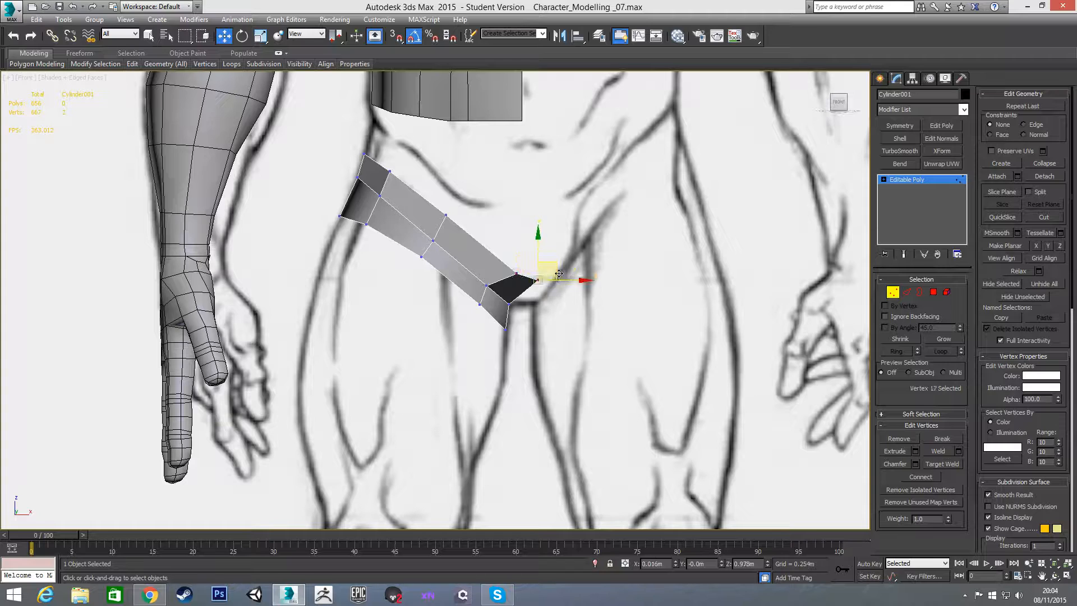
pyautogui.moveTo(556, 261); pyautogui.dragTo(542, 272)
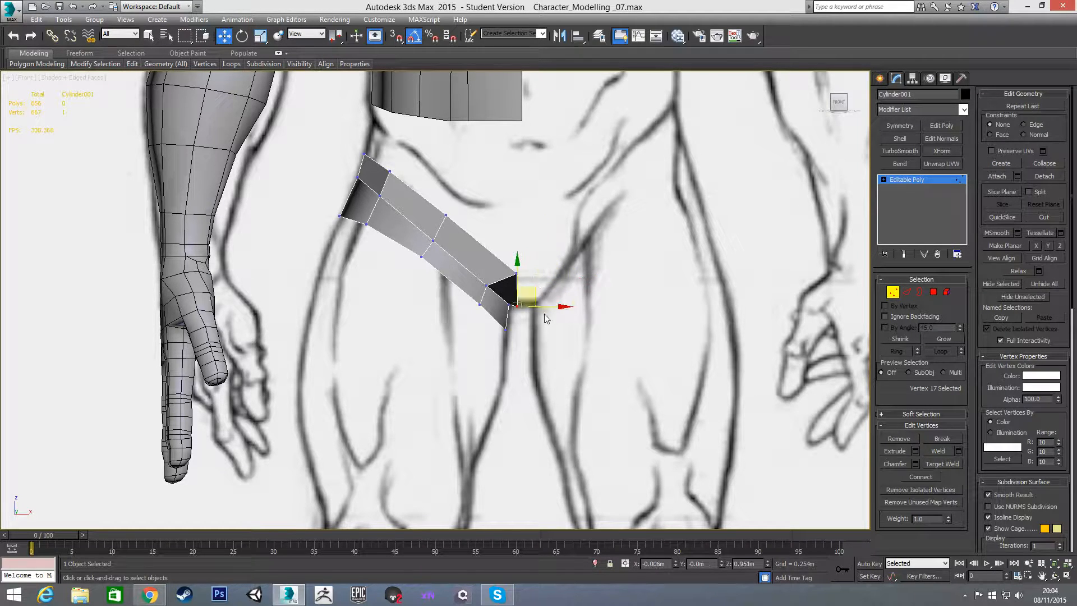
pyautogui.scroll(2, 519, 281)
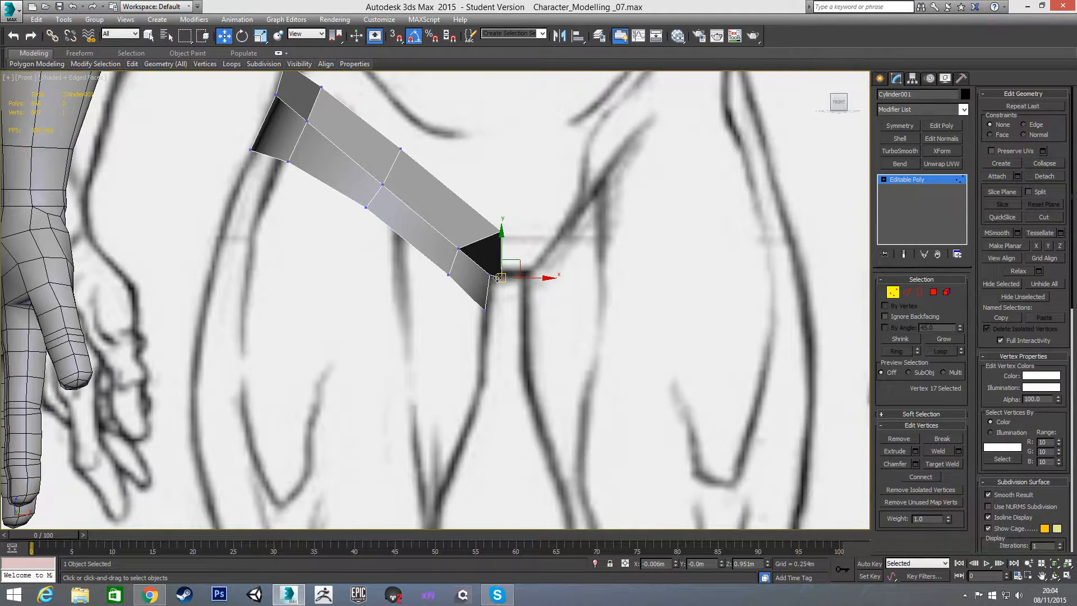
pyautogui.click(496, 282)
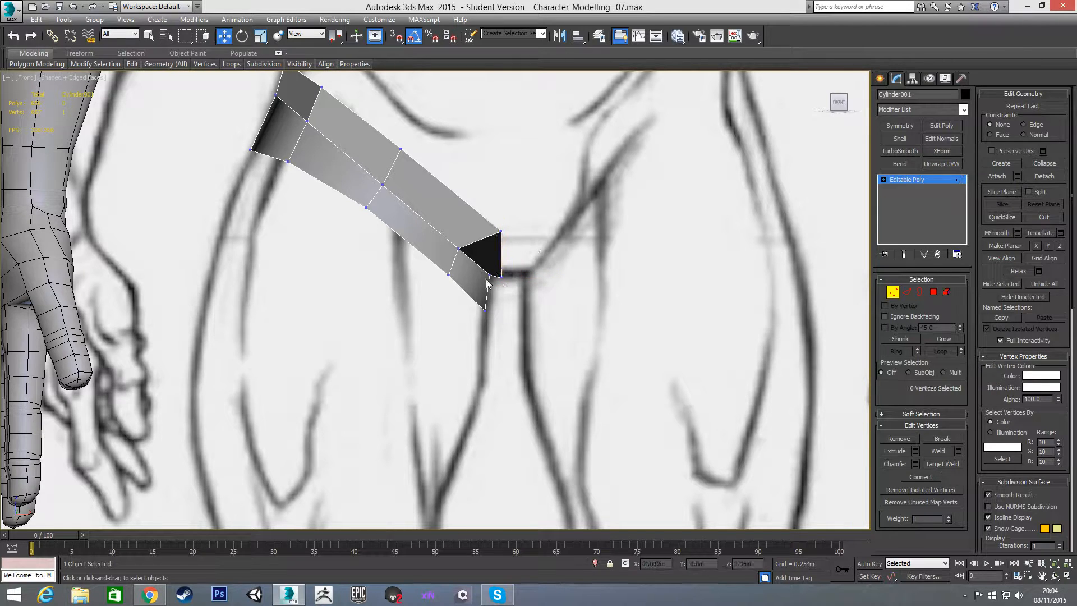
pyautogui.moveTo(482, 265); pyautogui.dragTo(515, 276)
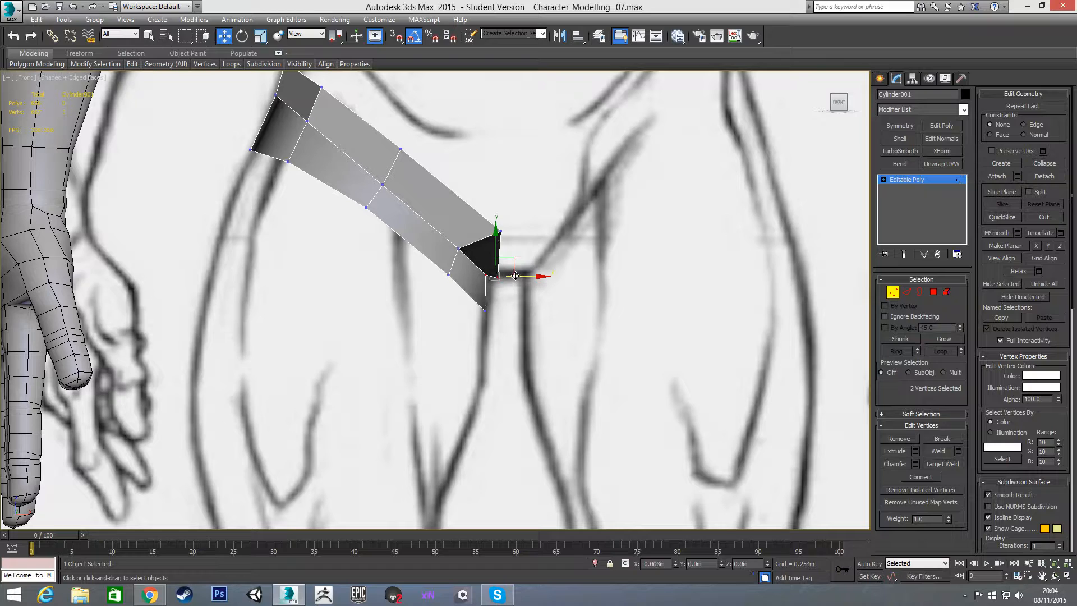
pyautogui.click(509, 306)
pyautogui.moveTo(490, 226); pyautogui.dragTo(525, 231)
# Extend the upper edge loop of the hip mesh upward as another row of polygons.
pyautogui.scroll(-2, 527, 292)
pyautogui.press('2')
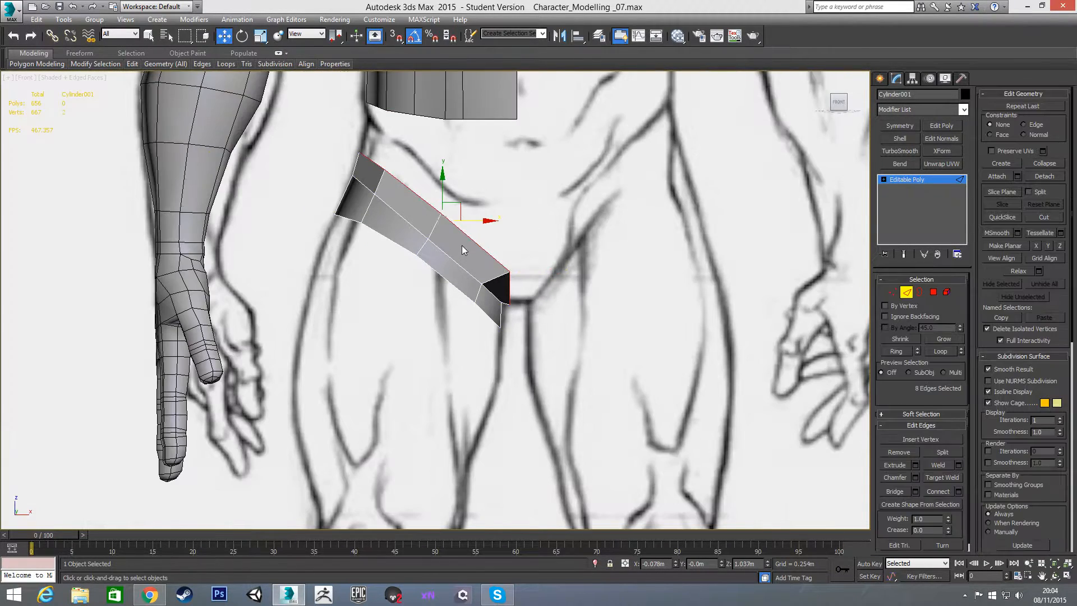
pyautogui.keyDown('shift'); pyautogui.moveTo(459, 209); pyautogui.dragTo(471, 192); pyautogui.keyUp('shift')
# Raise the new row's upper vertices to the lower edge of the torso mesh, spreading them from hip to centre line.
pyautogui.press('1')
pyautogui.click(374, 134)
pyautogui.moveTo(388, 121); pyautogui.dragTo(383, 91)
pyautogui.moveTo(389, 144); pyautogui.dragTo(462, 106)
pyautogui.moveTo(509, 230); pyautogui.dragTo(533, 267)
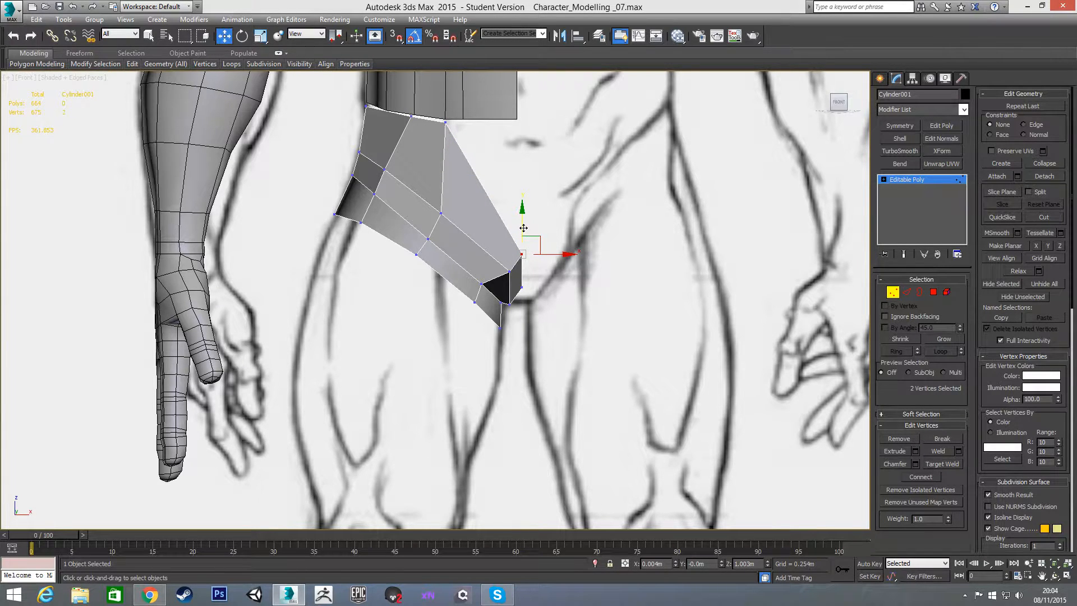
pyautogui.moveTo(523, 227); pyautogui.dragTo(544, 122)
# Reposition the inner crotch vertices of the pelvis mesh along the body's centre line.
pyautogui.moveTo(517, 275); pyautogui.dragTo(548, 312)
pyautogui.scroll(-5, 546, 287)
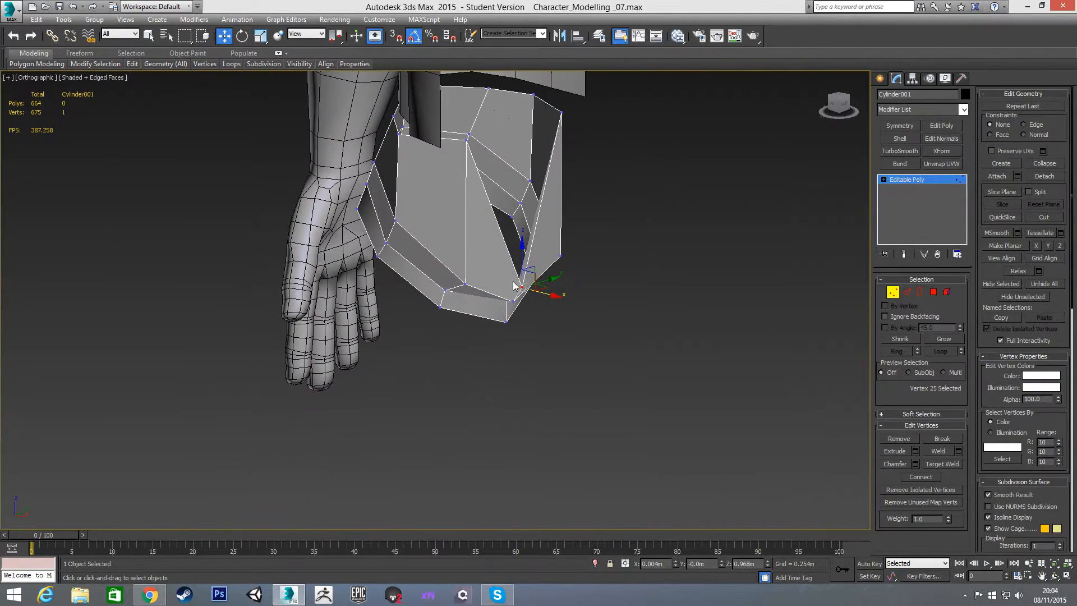
pyautogui.scroll(-3, 515, 272)
pyautogui.scroll(5, 515, 272)
pyautogui.moveTo(495, 247); pyautogui.dragTo(520, 160)
pyautogui.scroll(2, 499, 218)
# Select the six vertices along the pelvis's centre line and check them against the reference with see-through display.
pyautogui.moveTo(475, 114); pyautogui.dragTo(511, 276)
pyautogui.moveTo(523, 329); pyautogui.dragTo(524, 329)
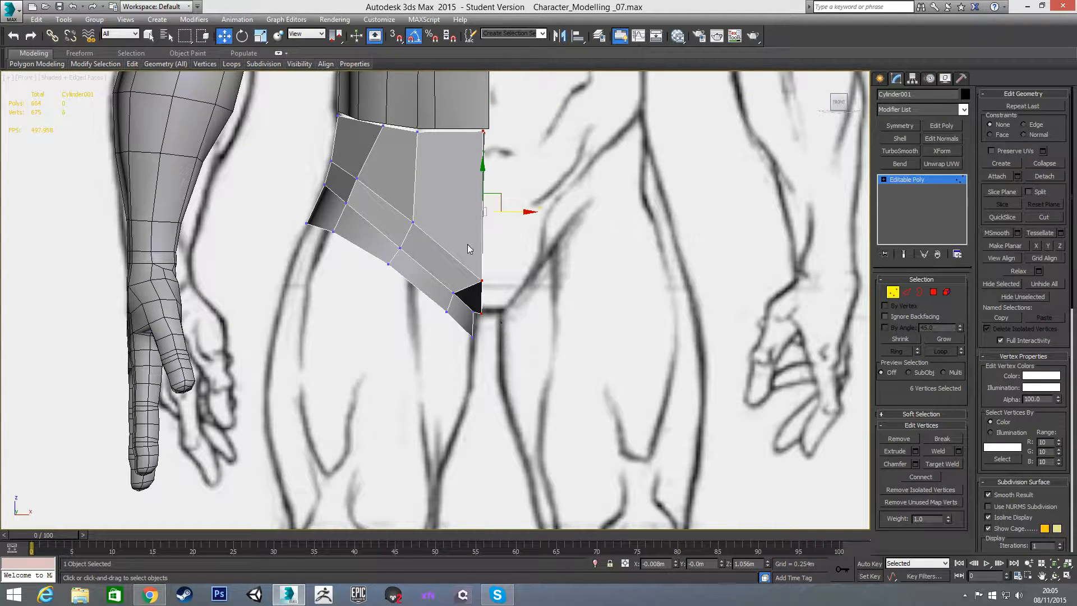
pyautogui.hotkey('alt', 'x')
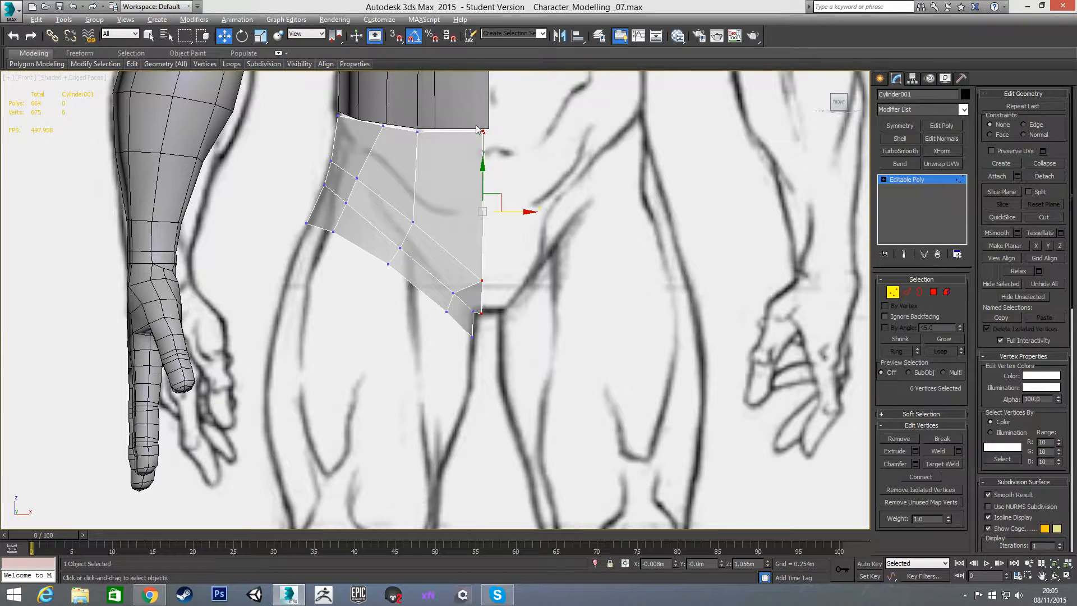
pyautogui.hotkey('alt', 'x')
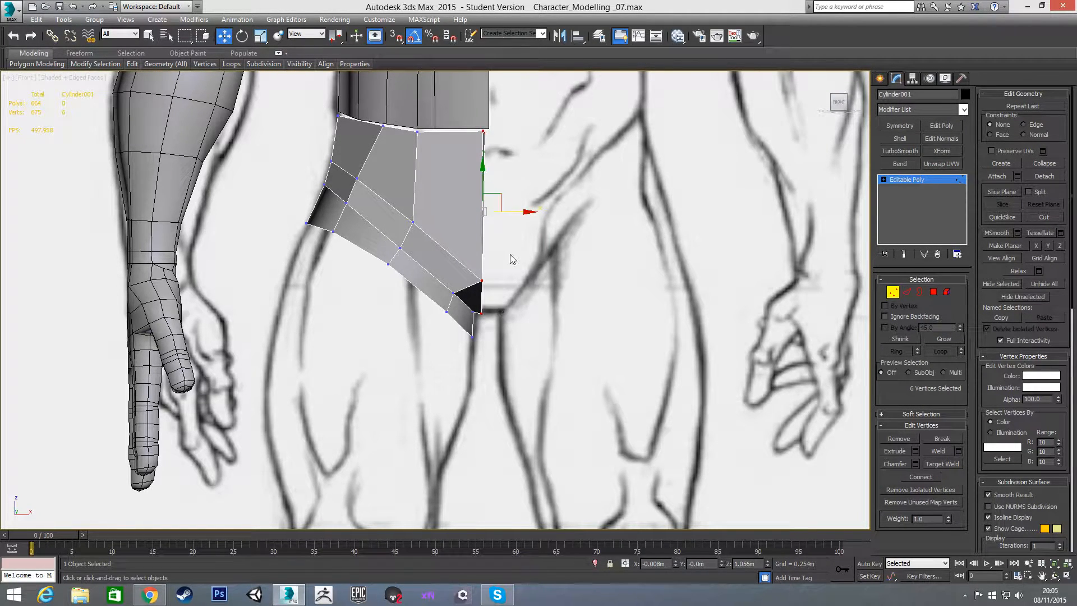
# Try to make the selected centre-line vertices planar in X, using both the View and Parent coordinate systems.
pyautogui.click(1037, 246)
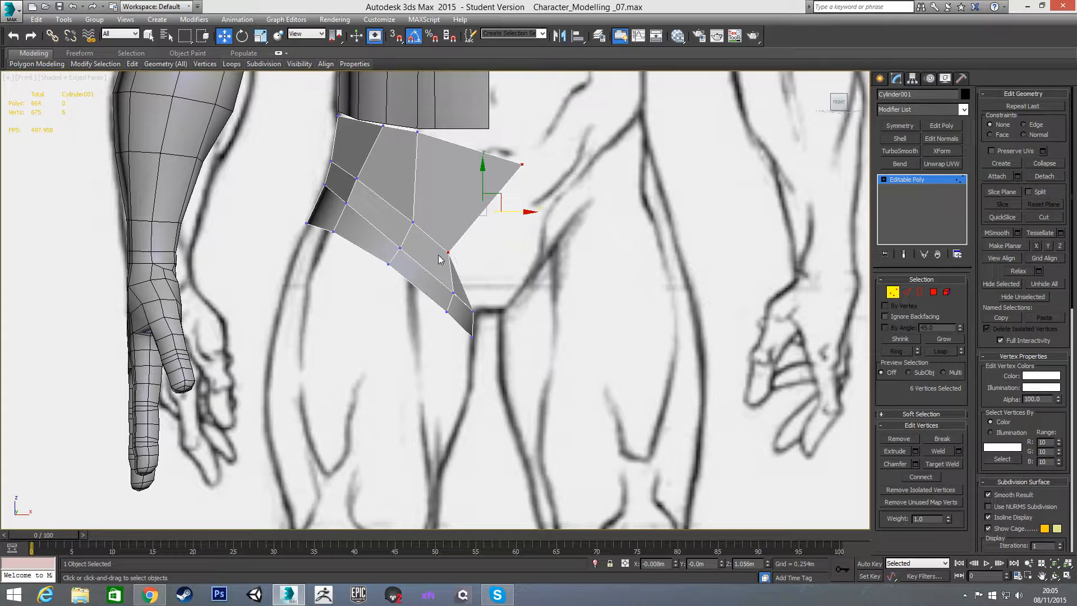
pyautogui.hotkey('ctrl', 'z')
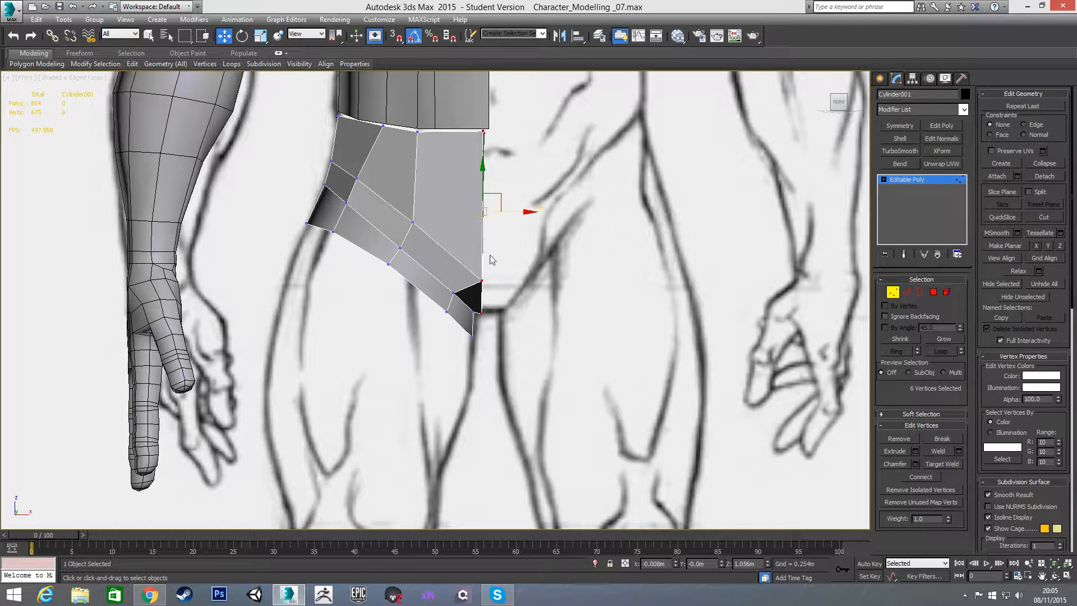
pyautogui.click(306, 34)
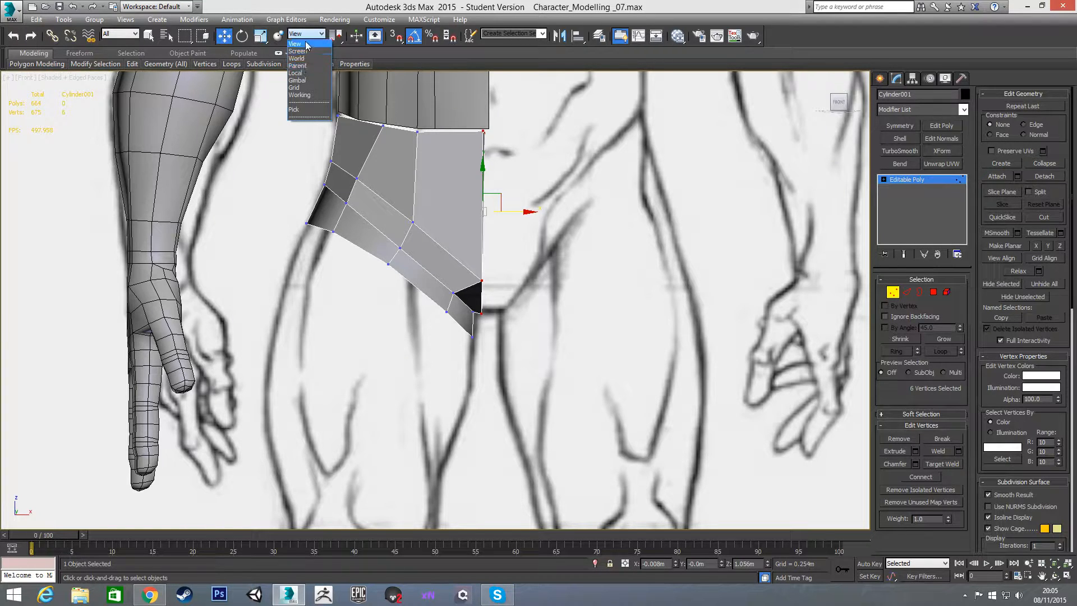
pyautogui.click(303, 66)
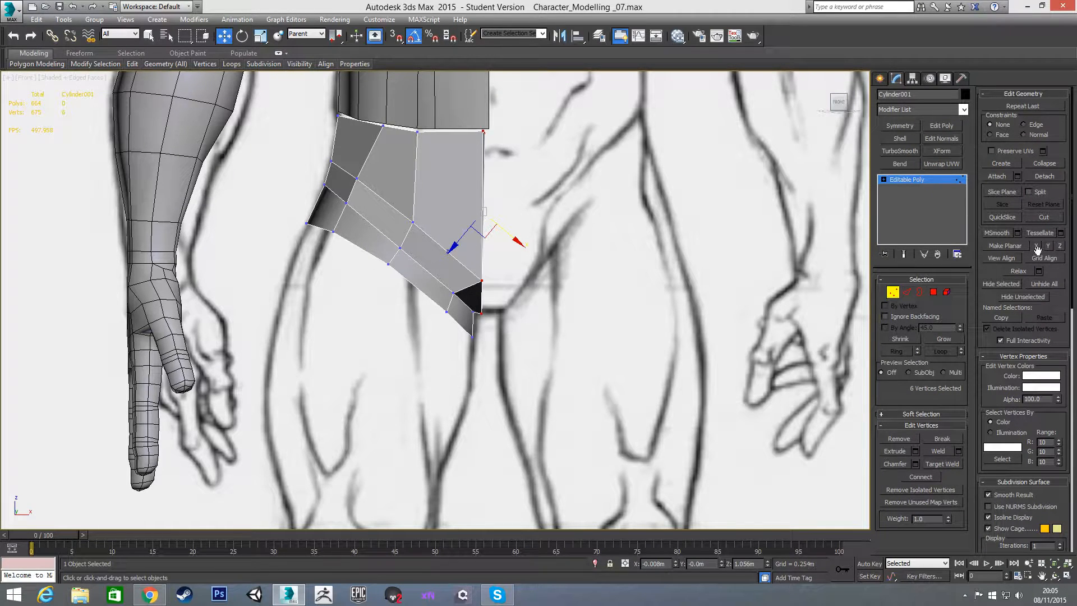
pyautogui.hotkey('ctrl', 'z')
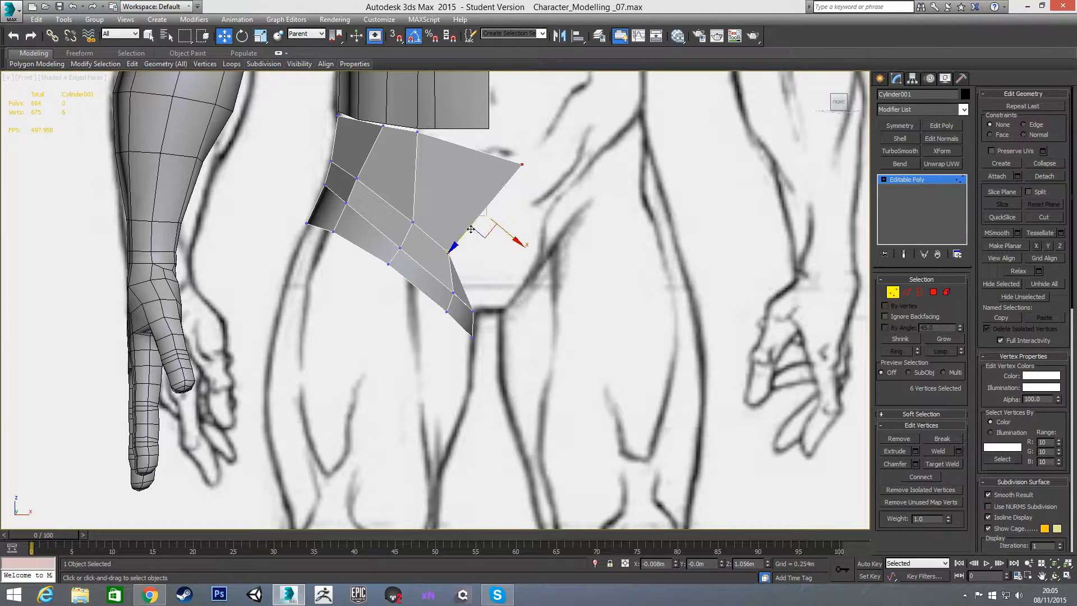
pyautogui.hotkey('ctrl', 'y')
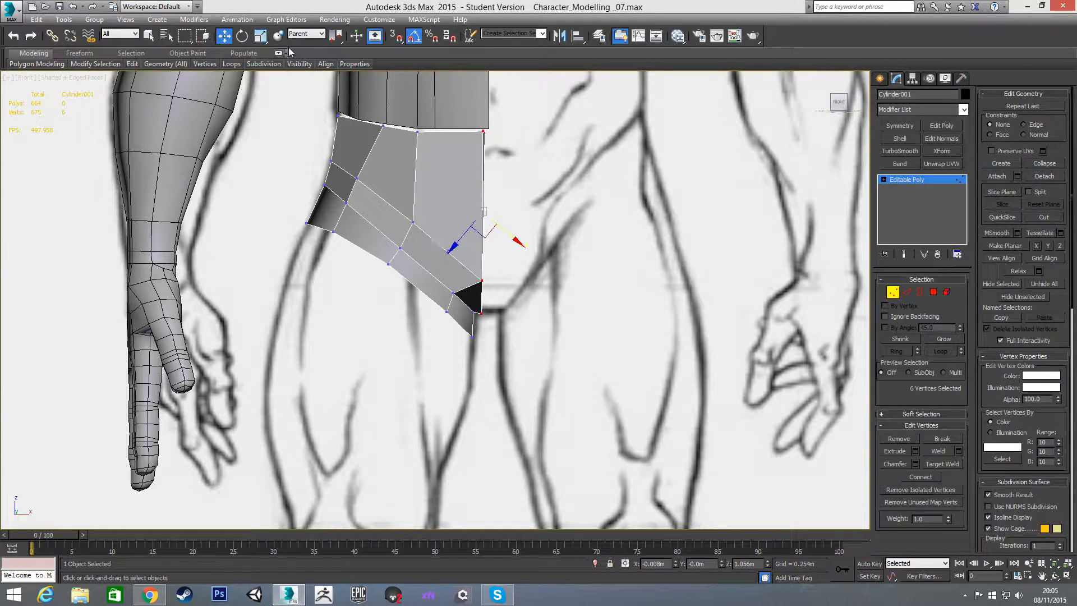
pyautogui.click(310, 34)
pyautogui.click(306, 43)
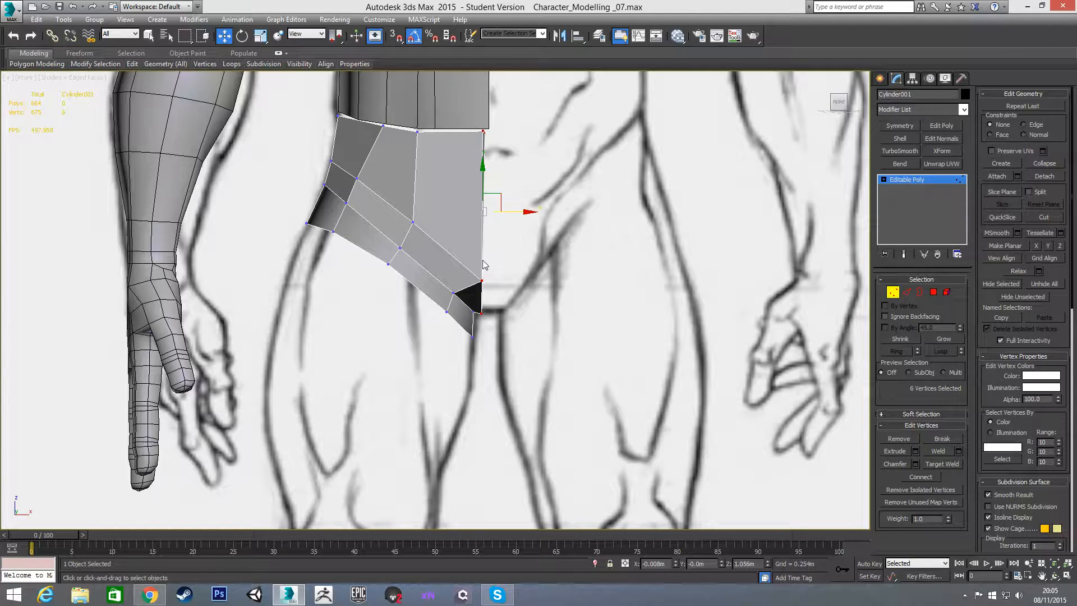
# Scale the selected centre-line vertices flat along the X axis to form a straight vertical edge.
pyautogui.press('r')
pyautogui.moveTo(532, 214); pyautogui.dragTo(285, 243)
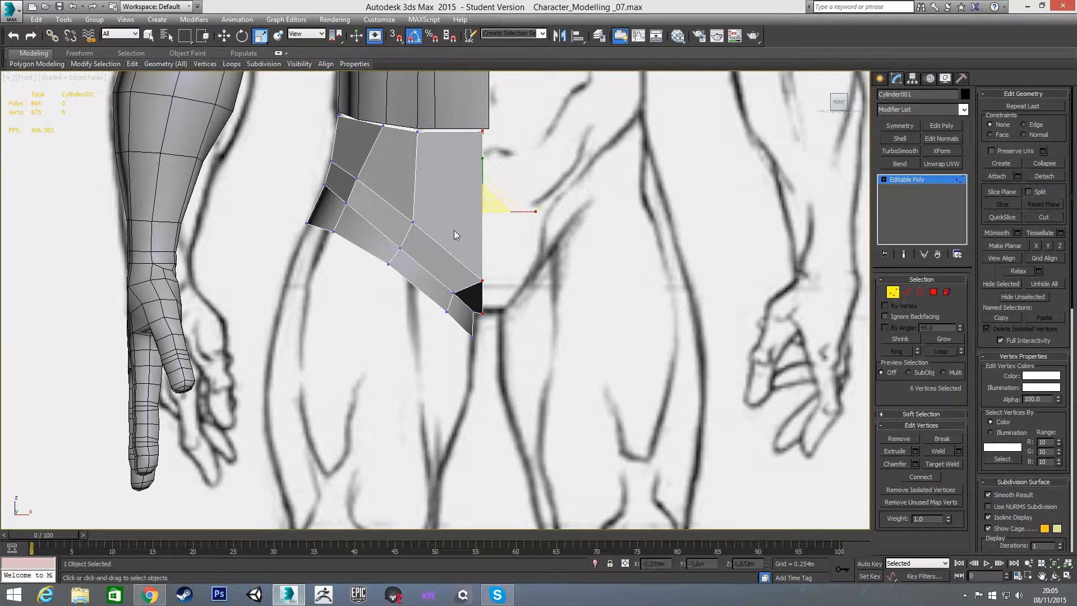
# Reset the transform of the pelvis mesh with the Reset XForm utility.
pyautogui.press('w')
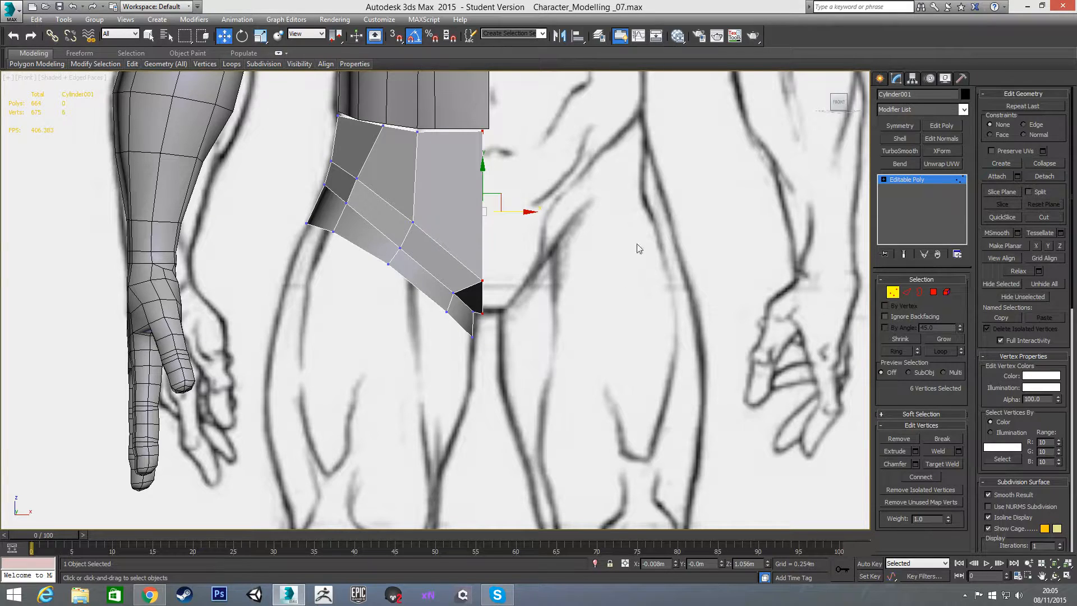
pyautogui.click(962, 79)
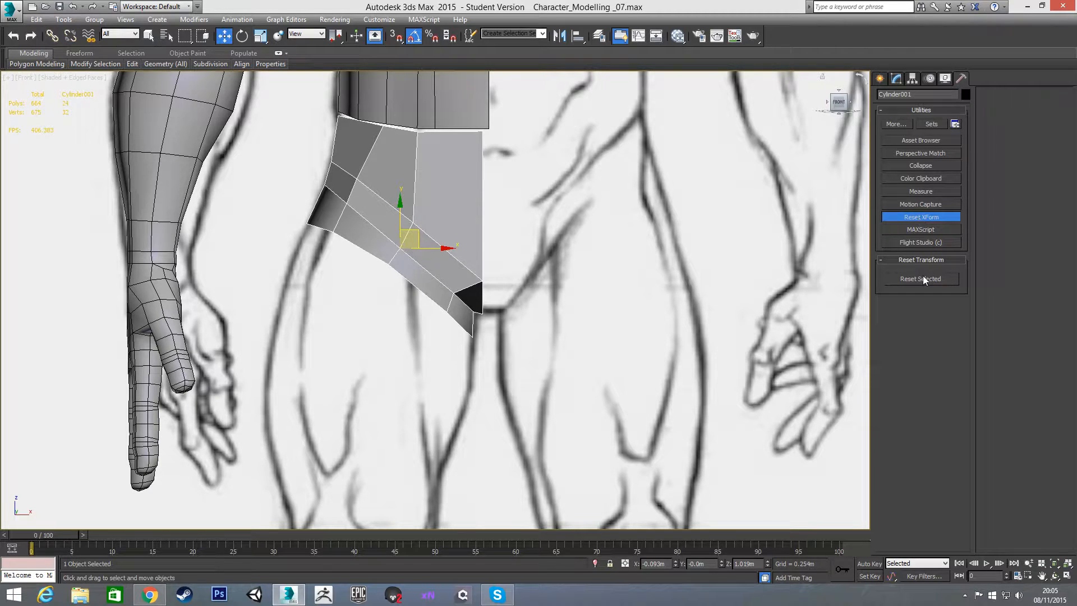
pyautogui.click(923, 217)
pyautogui.click(897, 79)
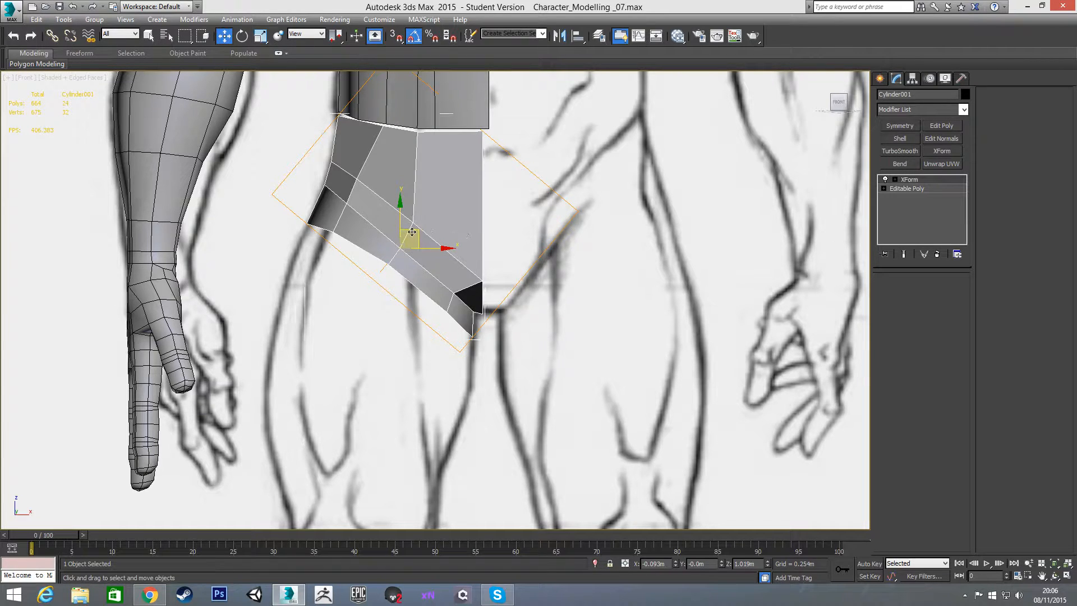
# Inspect the pelvis mesh below and with its XForm modifier, and collapse it by converting the object to Editable Poly.
pyautogui.scroll(-5, 385, 282)
pyautogui.moveTo(318, 287)
pyautogui.mouseDown(button='middle')
pyautogui.moveTo(353, 294)
pyautogui.moveTo(312, 291)
pyautogui.moveTo(327, 298)
pyautogui.mouseUp(button='middle')
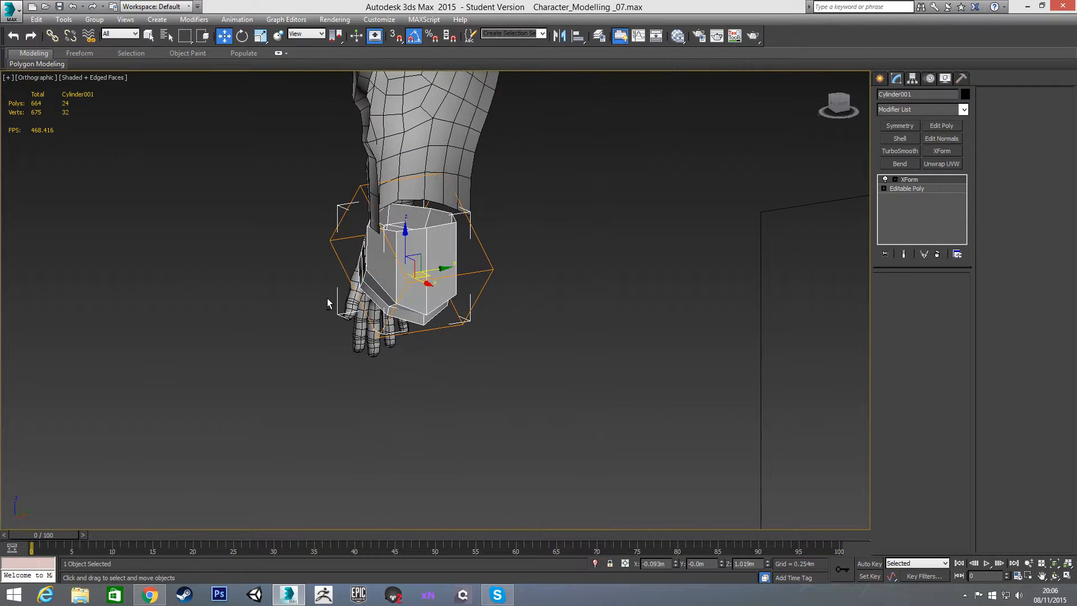
pyautogui.press('f')
pyautogui.press('z')
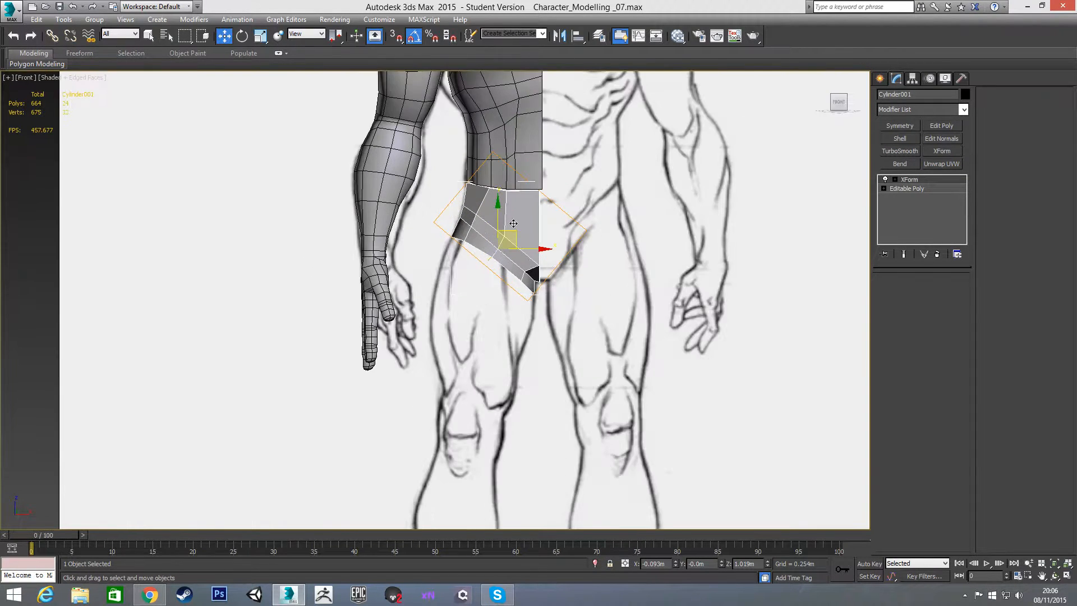
pyautogui.moveTo(588, 207); pyautogui.dragTo(582, 230, button='middle')
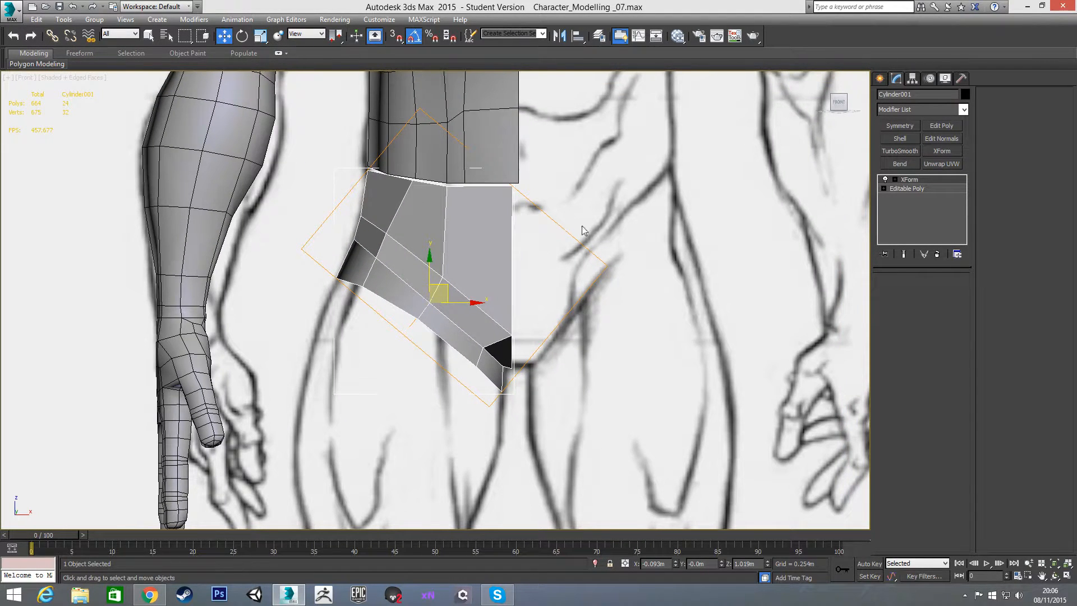
pyautogui.click(910, 189)
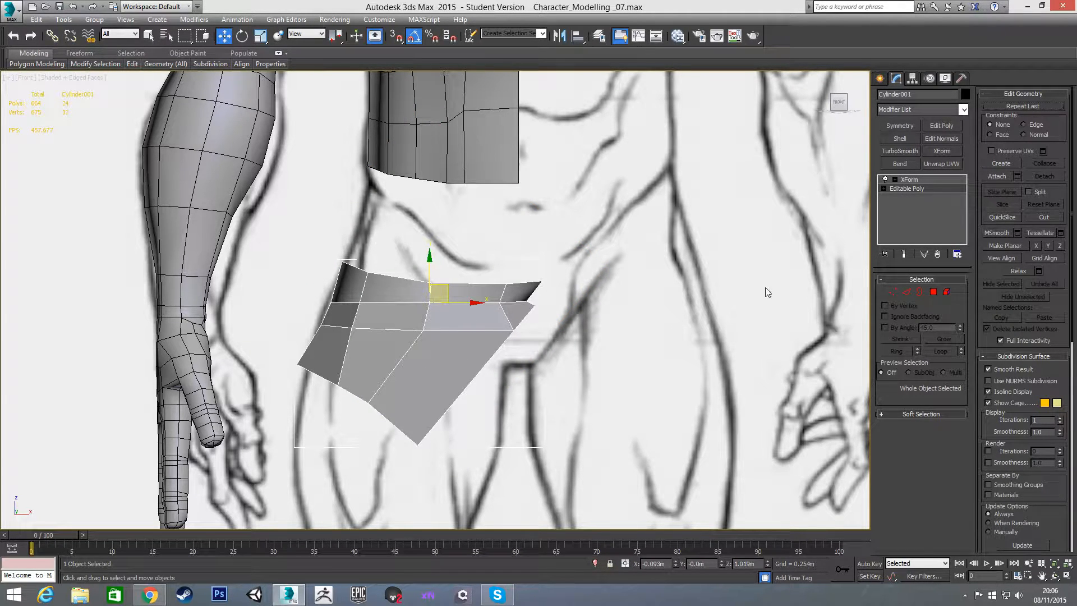
pyautogui.click(915, 181)
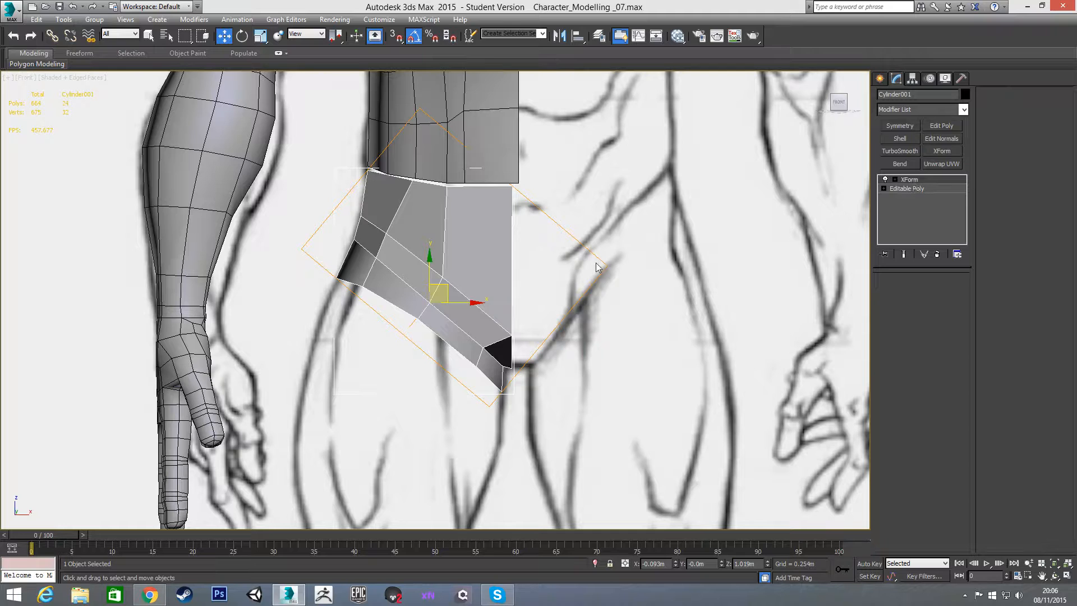
pyautogui.rightClick(531, 236)
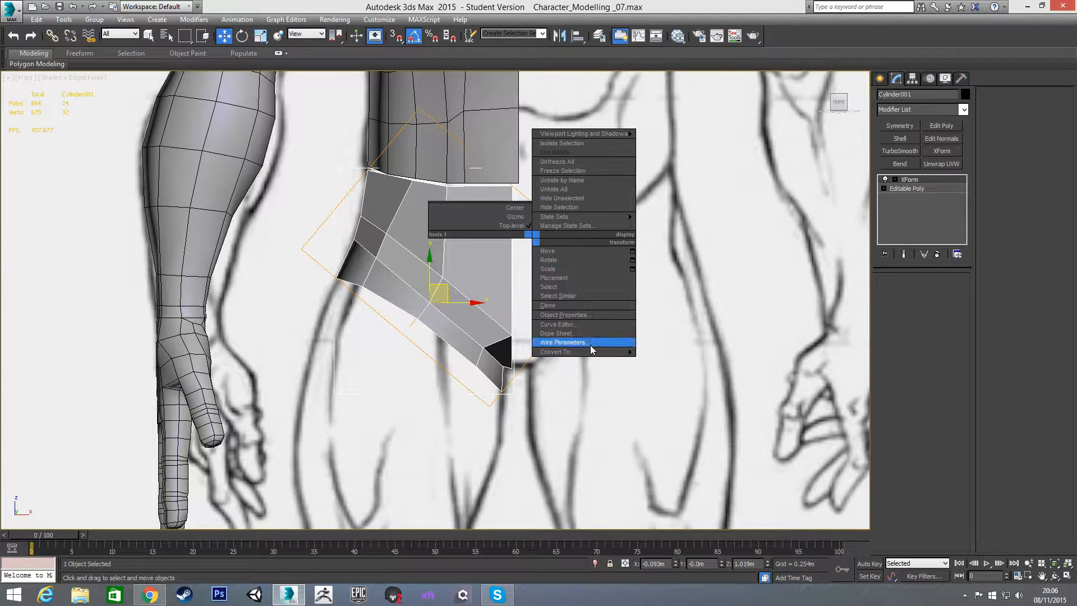
pyautogui.moveTo(583, 351)
pyautogui.click(649, 361)
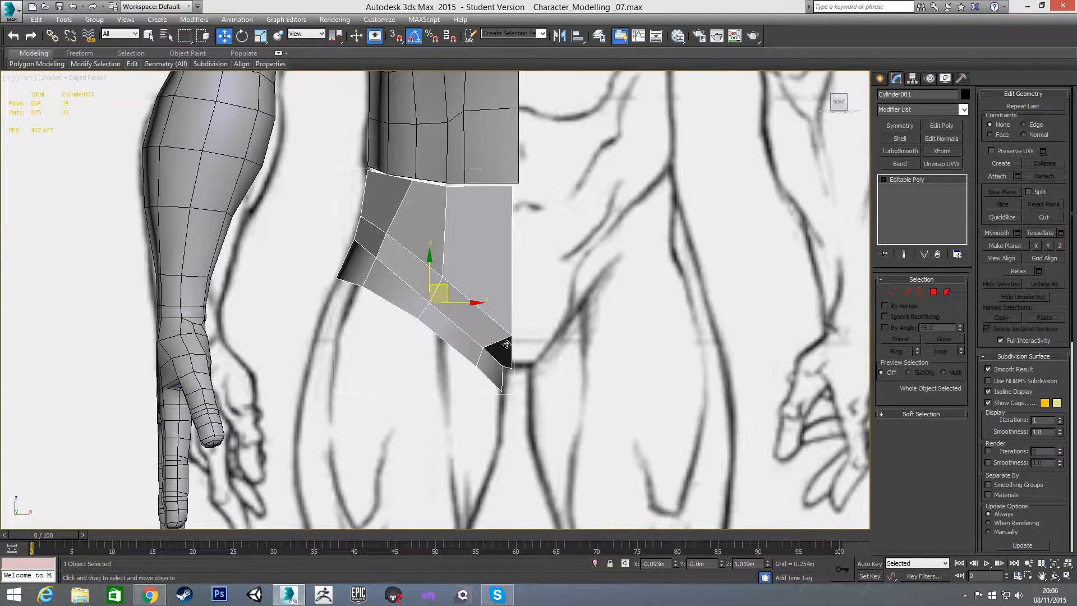
# Make the six centre-line vertices of the pelvis planar in X.
pyautogui.press('1')
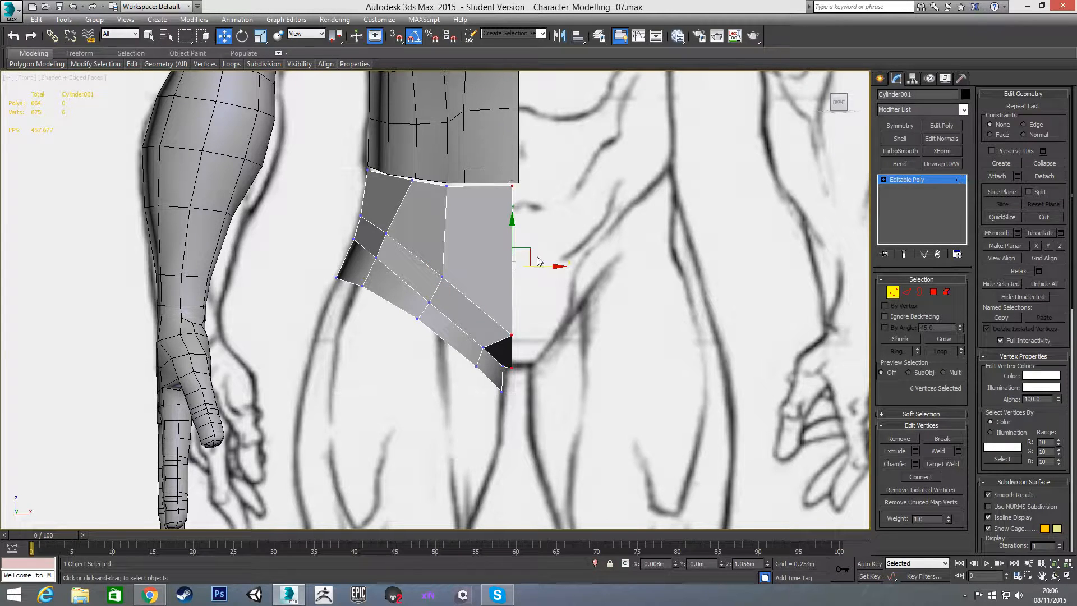
pyautogui.scroll(-1, 560, 261)
pyautogui.keyDown('alt'); pyautogui.moveTo(560, 260); pyautogui.dragTo(516, 273, button='middle'); pyautogui.keyUp('alt')
pyautogui.press('4')
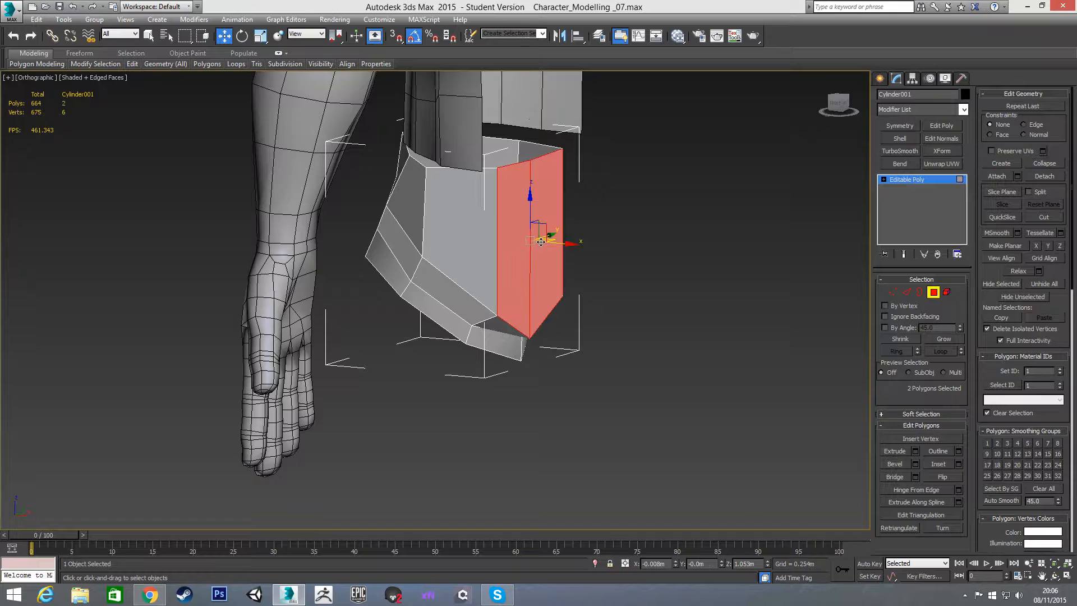
pyautogui.press('f')
pyautogui.scroll(8, 538, 241)
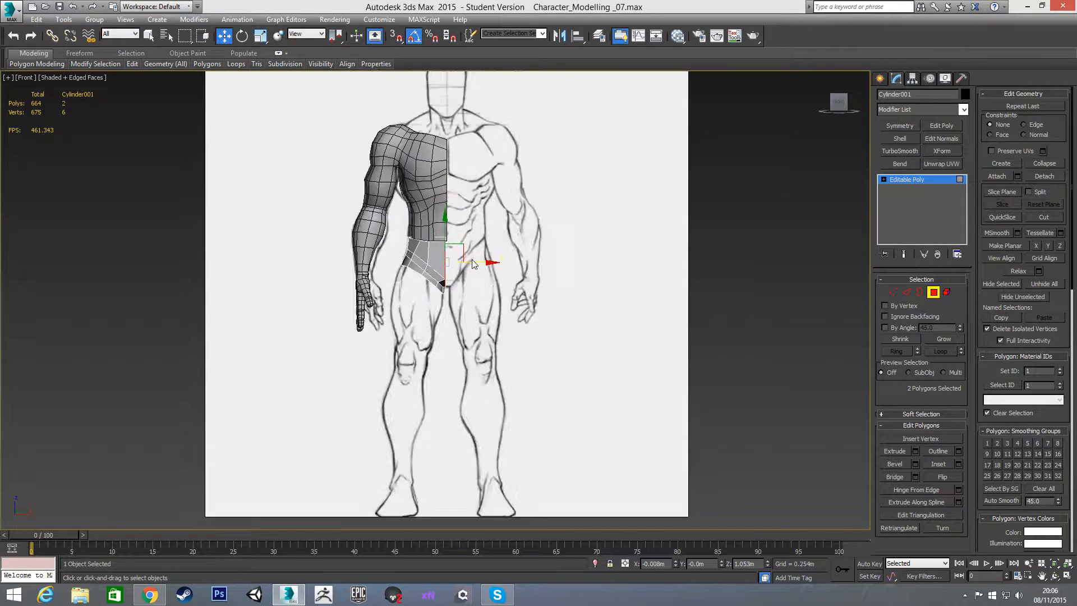
pyautogui.scroll(-2, 415, 271)
pyautogui.press('1')
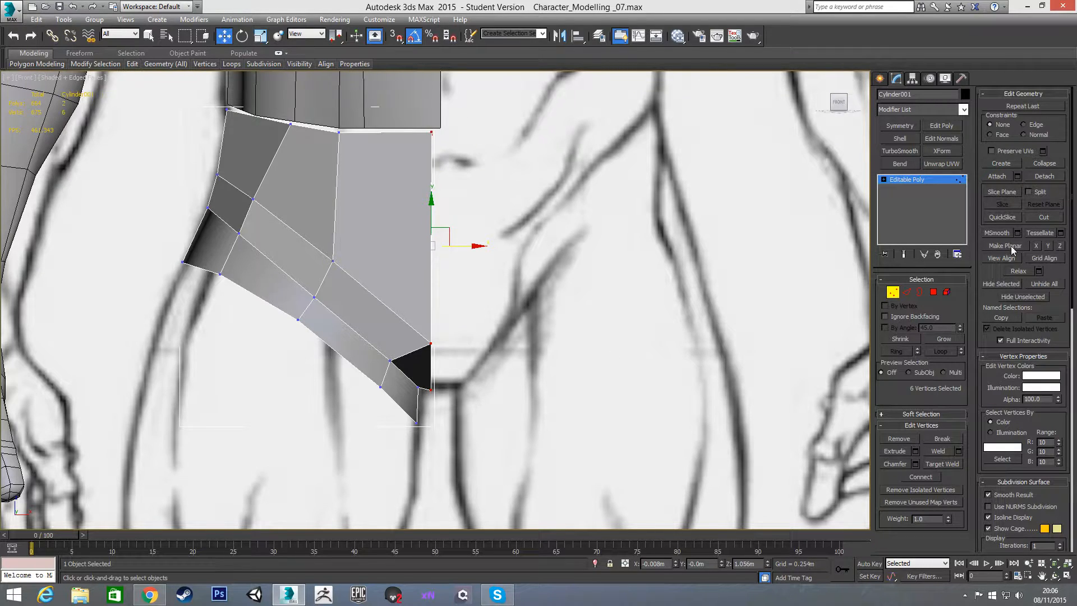
pyautogui.click(1037, 246)
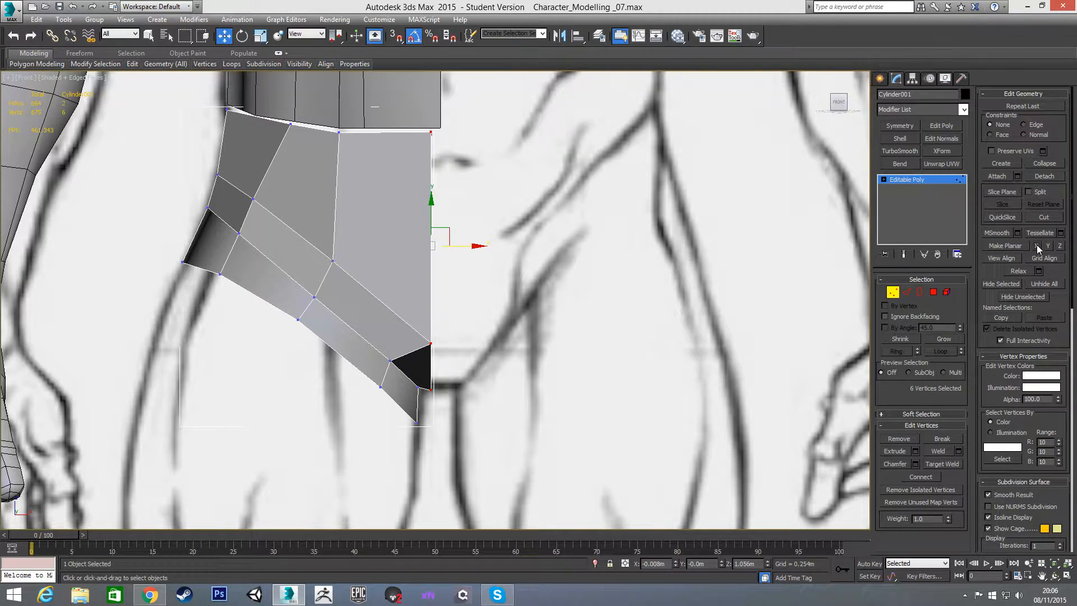
# Extrude the two inner side polygons of the pelvis by about 0.035 m across the body's centre line.
pyautogui.keyDown('alt'); pyautogui.moveTo(450, 246); pyautogui.dragTo(418, 227, button='middle'); pyautogui.keyUp('alt')
pyautogui.press('4')
pyautogui.click(414, 204)
pyautogui.keyDown('ctrl'); pyautogui.click(439, 203); pyautogui.keyUp('ctrl')
pyautogui.press('f')
pyautogui.scroll(3, 487, 257)
pyautogui.rightClick(449, 271)
pyautogui.click(346, 301)
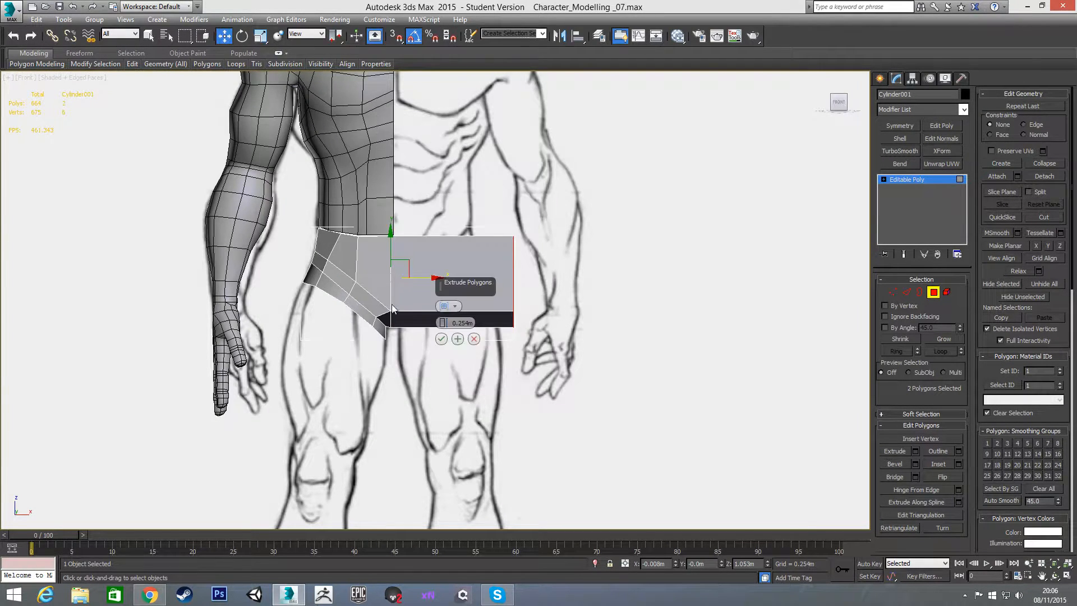
pyautogui.moveTo(444, 324); pyautogui.dragTo(440, 435)
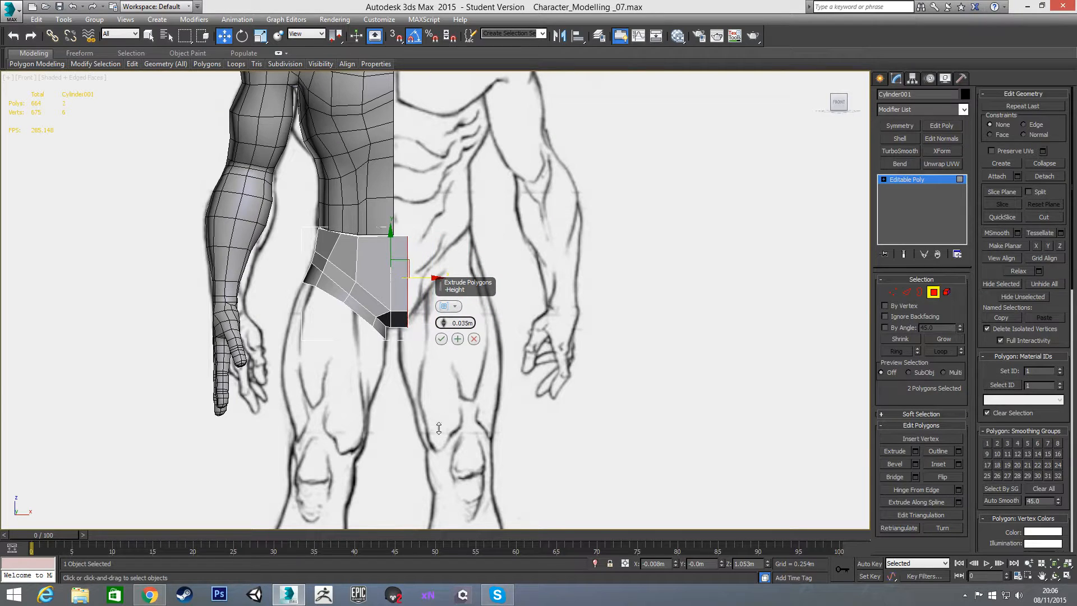
pyautogui.click(441, 339)
# Move the extruded inner polygons back to X = 0 so they line up with the half-torso's centre edge.
pyautogui.moveTo(442, 341); pyautogui.dragTo(460, 297, button='middle')
pyautogui.scroll(4, 459, 298)
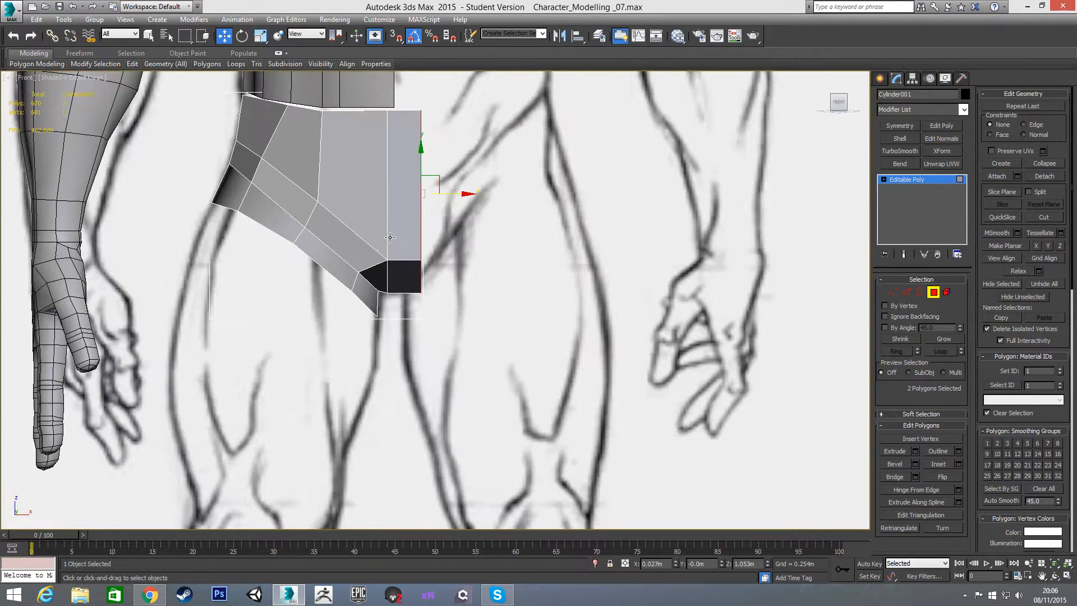
pyautogui.moveTo(455, 195); pyautogui.dragTo(432, 194)
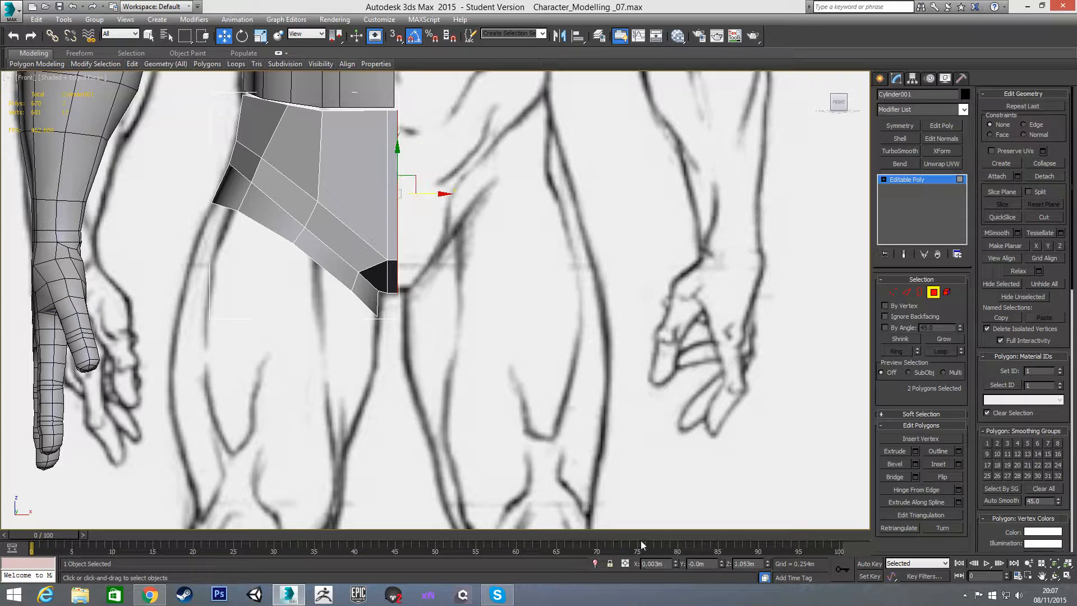
pyautogui.rightClick(676, 564)
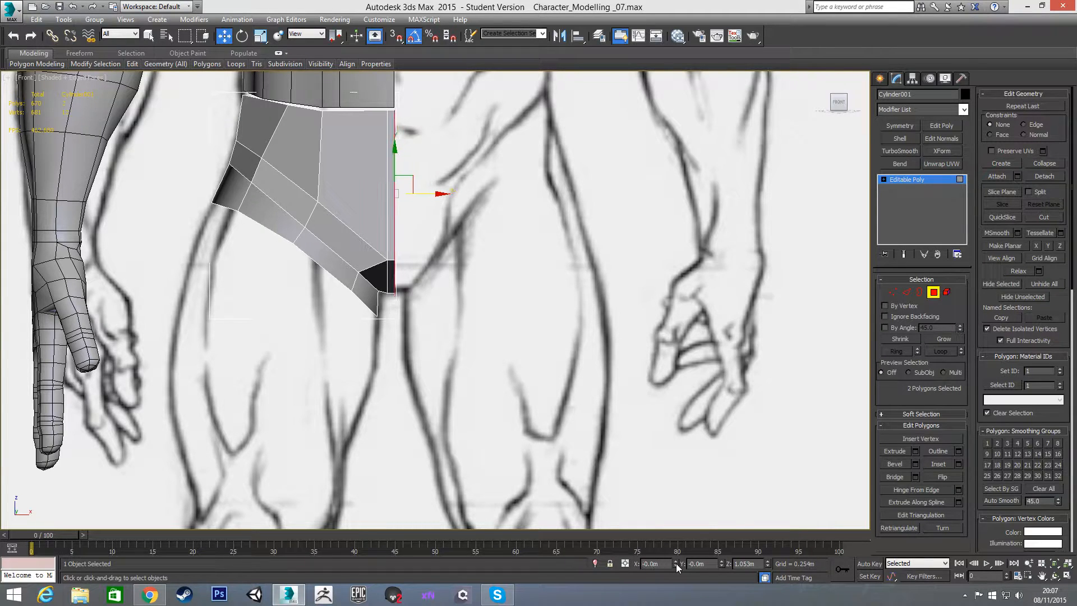
pyautogui.moveTo(488, 283); pyautogui.dragTo(558, 348, button='middle')
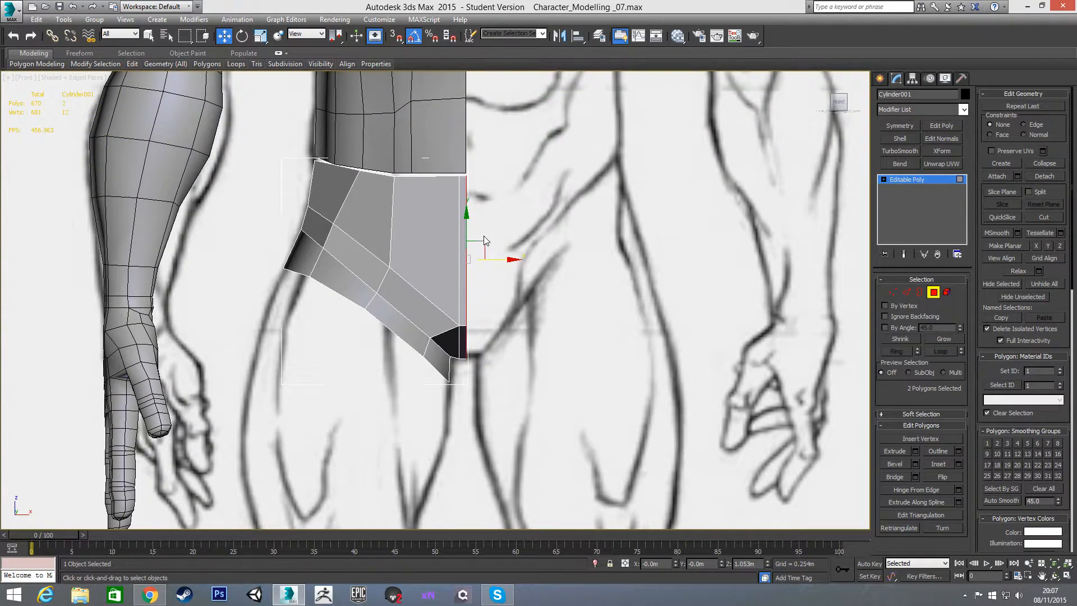
# Move the vertices beside the centre line outward at the waist and crotch, and adjust the lowest crotch vertices to the reference.
pyautogui.press('1')
pyautogui.moveTo(450, 166)
pyautogui.mouseDown()
pyautogui.moveTo(468, 190)
pyautogui.moveTo(437, 176)
pyautogui.mouseUp()
pyautogui.moveTo(452, 307); pyautogui.dragTo(467, 325)
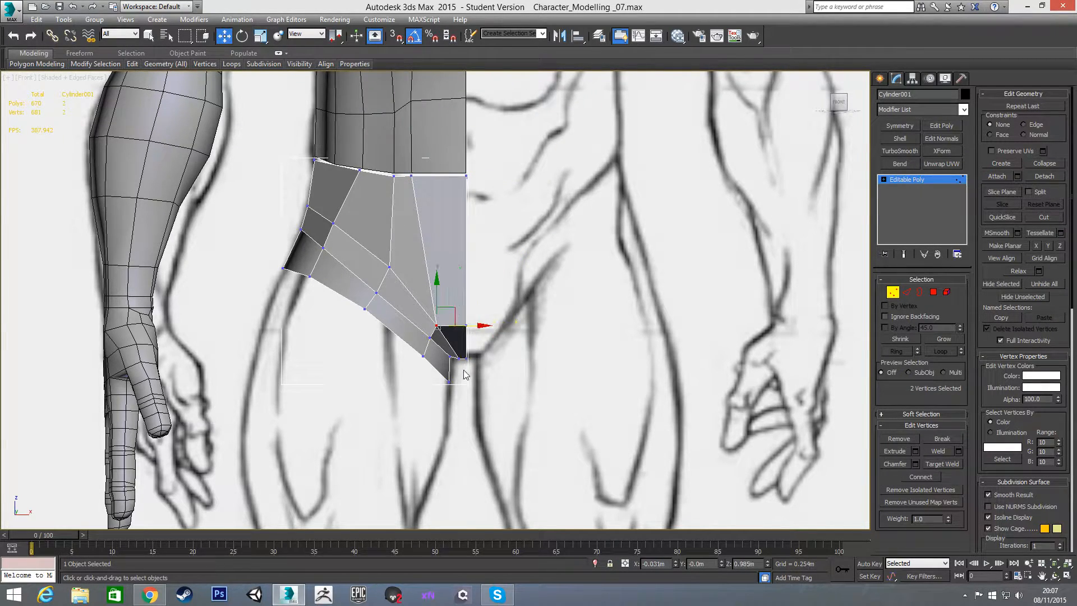
pyautogui.scroll(2, 464, 373)
pyautogui.click(450, 352)
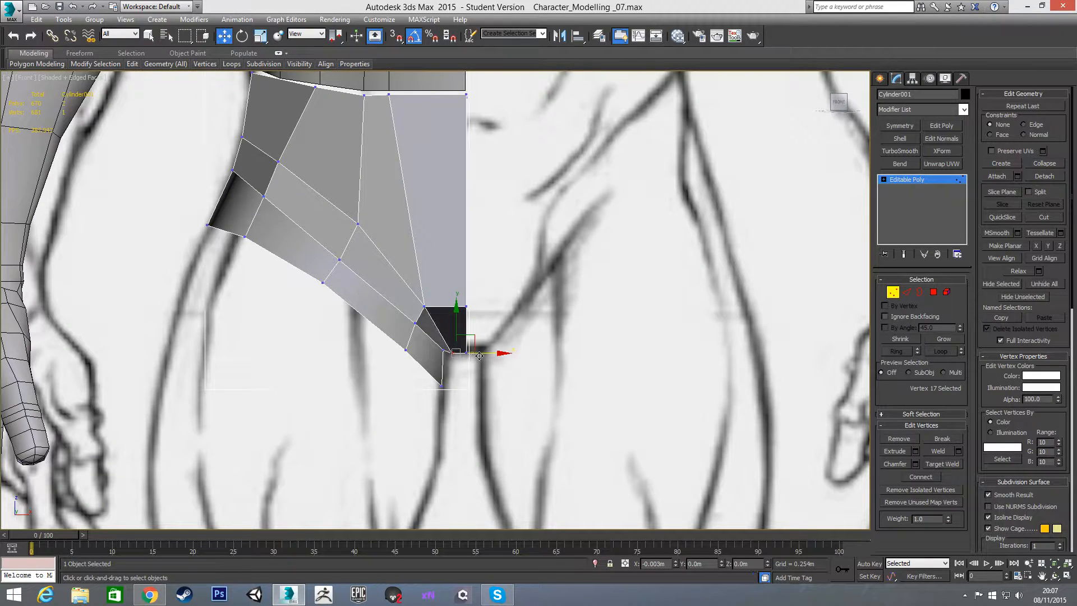
pyautogui.scroll(2, 493, 313)
pyautogui.click(437, 377)
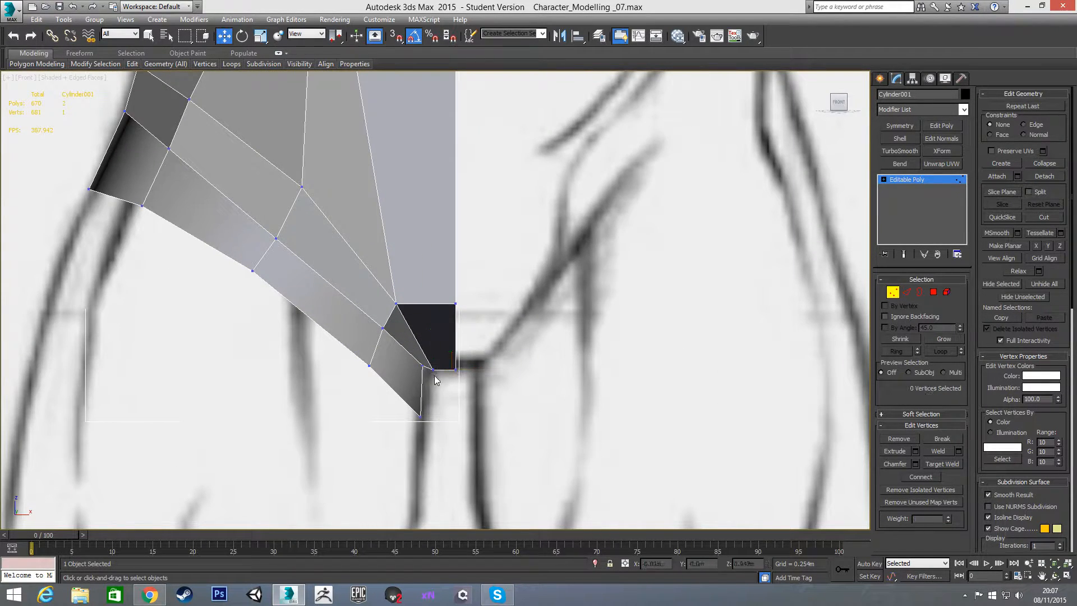
pyautogui.click(454, 370)
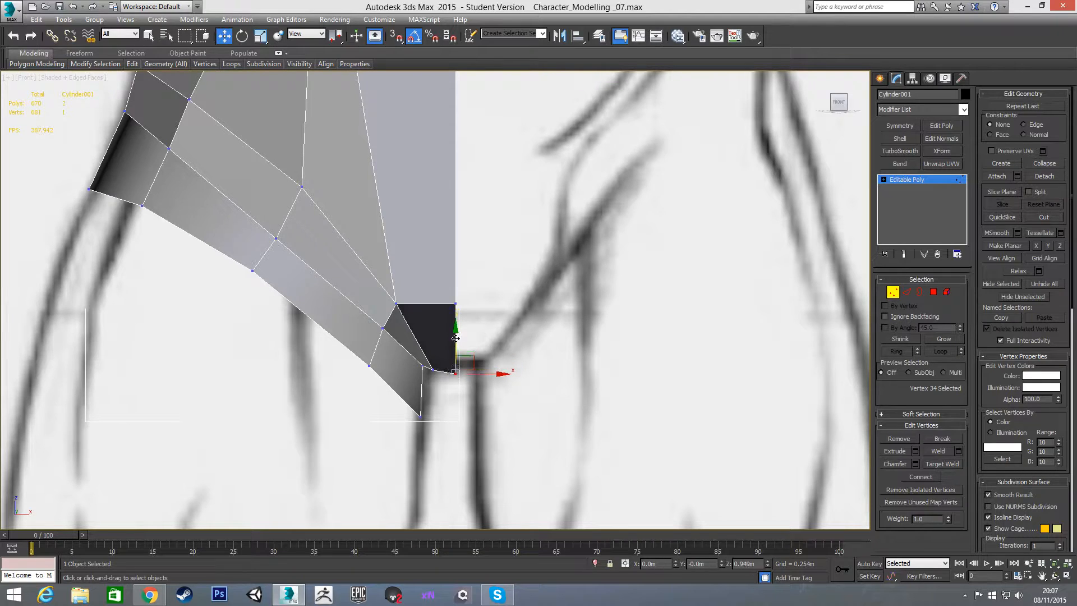
pyautogui.moveTo(457, 343); pyautogui.dragTo(457, 281)
# Delete the two top polygons and two centre-line polygons that close off the extruded strip of the pelvis.
pyautogui.scroll(-2, 492, 272)
pyautogui.moveTo(444, 257)
pyautogui.keyDown('alt'); pyautogui.mouseDown(button='middle')
pyautogui.moveTo(363, 251)
pyautogui.moveTo(413, 258)
pyautogui.moveTo(402, 280)
pyautogui.moveTo(319, 264)
pyautogui.mouseUp(button='middle'); pyautogui.keyUp('alt')
pyautogui.press('4')
pyautogui.click(428, 170)
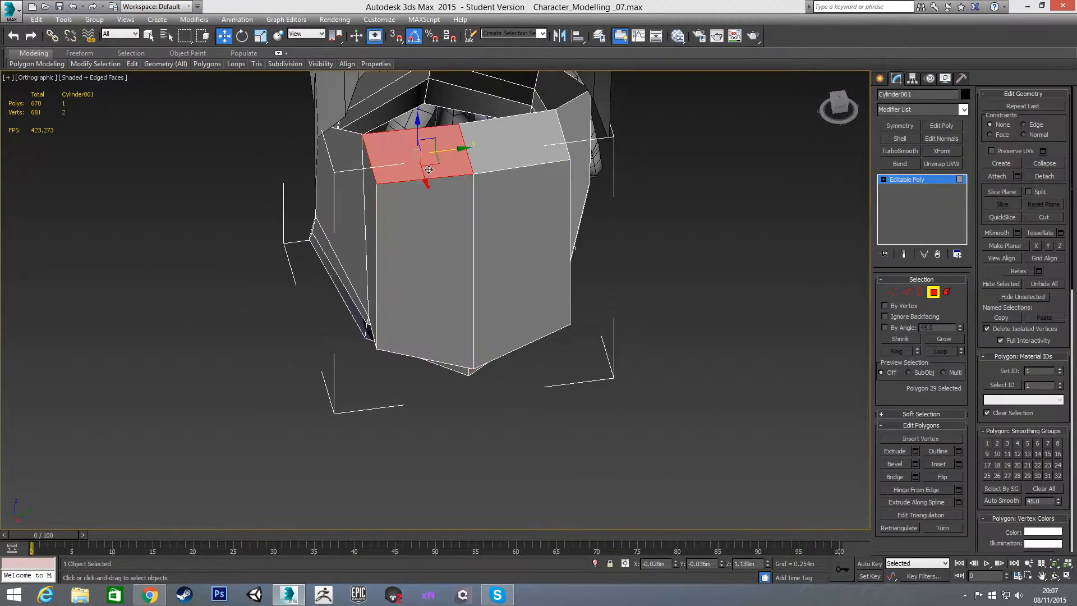
pyautogui.keyDown('ctrl'); pyautogui.click(483, 157); pyautogui.keyUp('ctrl')
pyautogui.keyDown('ctrl'); pyautogui.click(488, 200); pyautogui.keyUp('ctrl')
pyautogui.keyDown('ctrl'); pyautogui.click(443, 216); pyautogui.keyUp('ctrl')
pyautogui.press('Delete')
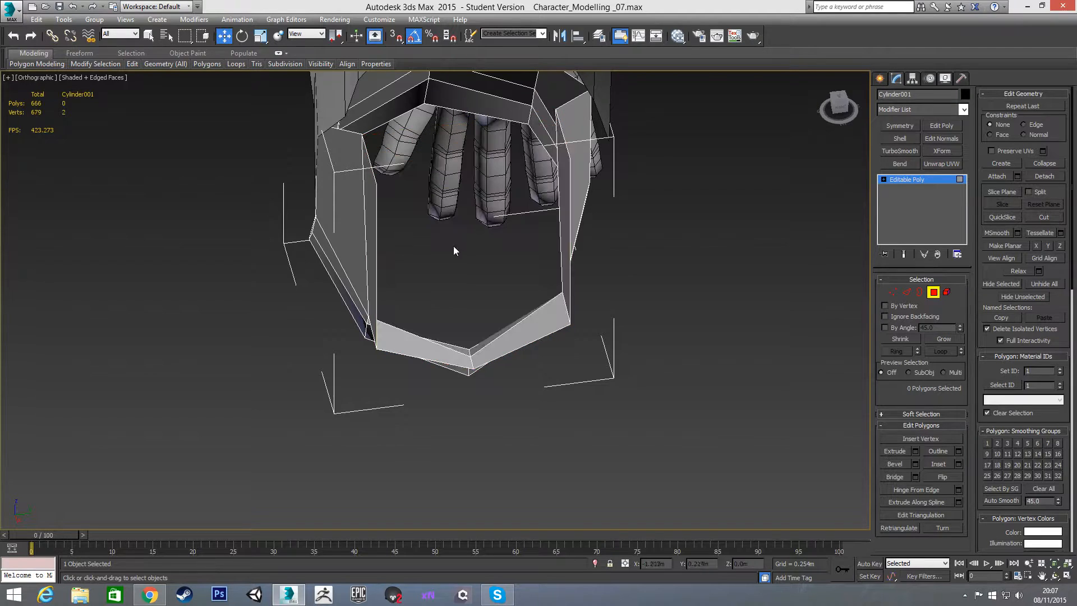
# Move the two front waist vertices nearest the centre line to meet the torso's lower edge.
pyautogui.press('1')
pyautogui.click(362, 134)
pyautogui.keyDown('ctrl'); pyautogui.click(378, 183); pyautogui.keyUp('ctrl')
pyautogui.keyDown('alt'); pyautogui.moveTo(400, 221); pyautogui.dragTo(433, 214, button='middle'); pyautogui.keyUp('alt')
pyautogui.moveTo(398, 147); pyautogui.dragTo(352, 166)
pyautogui.keyDown('alt'); pyautogui.moveTo(356, 183); pyautogui.dragTo(530, 223, button='middle'); pyautogui.keyUp('alt')
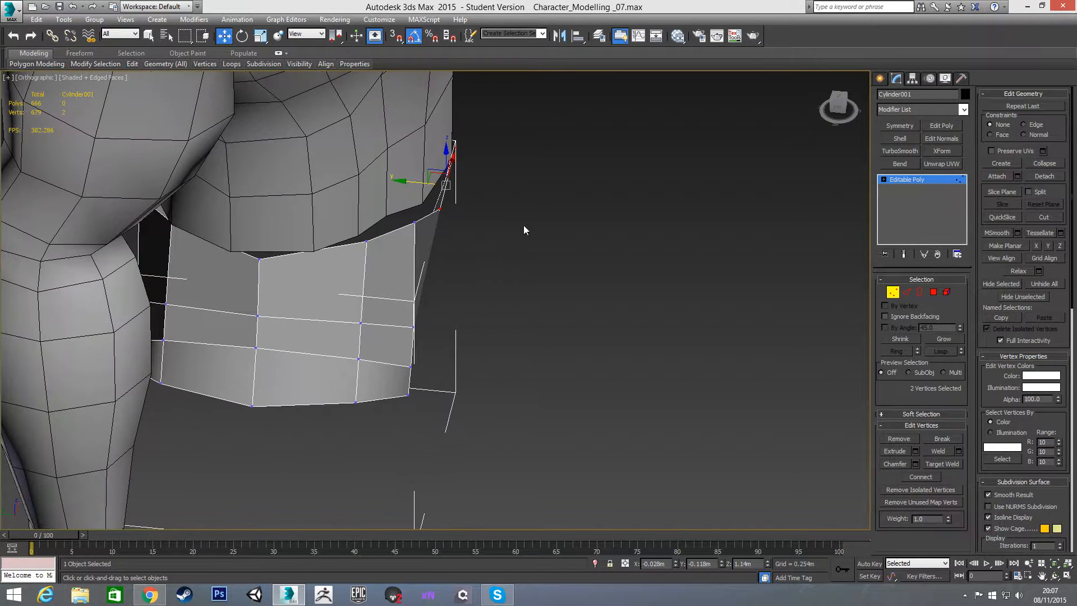
# Reposition the remaining waist vertices one by one around the pelvis's front, side and back to follow the torso's lower edge.
pyautogui.click(439, 209)
pyautogui.moveTo(407, 206); pyautogui.dragTo(331, 236)
pyautogui.click(363, 244)
pyautogui.keyDown('alt'); pyautogui.moveTo(352, 255); pyautogui.dragTo(356, 290, button='middle'); pyautogui.keyUp('alt')
pyautogui.click(347, 273)
pyautogui.moveTo(313, 273); pyautogui.dragTo(283, 270)
pyautogui.keyDown('alt'); pyautogui.moveTo(282, 269); pyautogui.dragTo(245, 305, button='middle'); pyautogui.keyUp('alt')
pyautogui.click(232, 303)
pyautogui.moveTo(215, 299); pyautogui.dragTo(232, 303)
pyautogui.moveTo(237, 303)
pyautogui.keyDown('alt'); pyautogui.mouseDown(button='middle')
pyautogui.moveTo(255, 312)
pyautogui.moveTo(246, 310)
pyautogui.mouseUp(button='middle'); pyautogui.keyUp('alt')
pyautogui.moveTo(234, 318)
pyautogui.mouseDown()
pyautogui.moveTo(249, 307)
pyautogui.moveTo(221, 305)
pyautogui.mouseUp()
pyautogui.keyDown('alt'); pyautogui.moveTo(221, 304); pyautogui.dragTo(274, 280, button='middle'); pyautogui.keyUp('alt')
# Align the selected rear side waist vertex with the torso's lower edge using the front wireframe view.
pyautogui.press('f')
pyautogui.scroll(5, 436, 240)
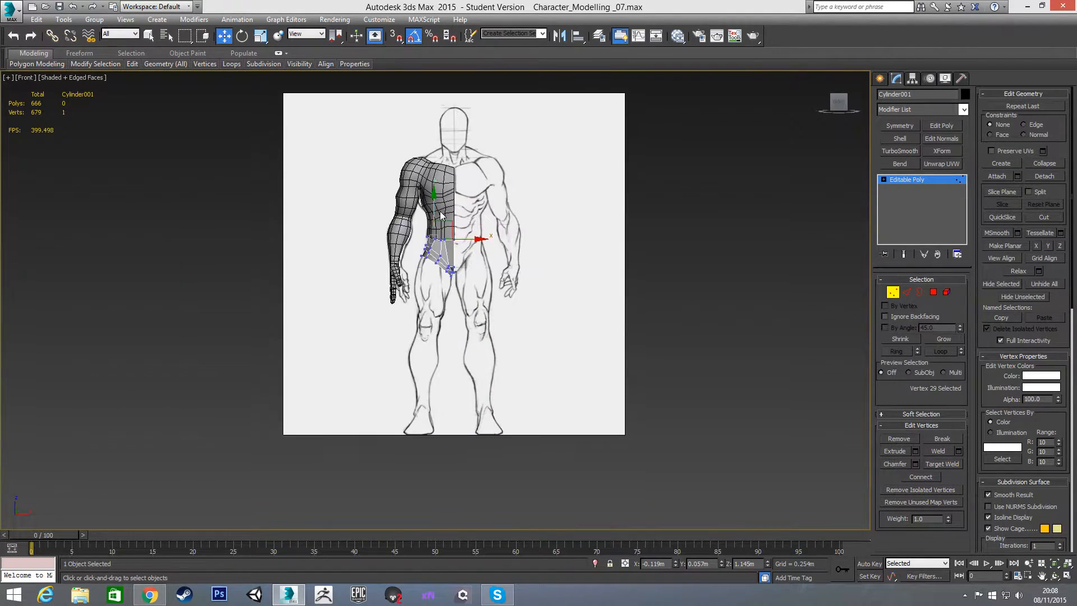
pyautogui.press('F3')
pyautogui.scroll(5, 423, 267)
pyautogui.moveTo(454, 251); pyautogui.dragTo(431, 227)
pyautogui.press('F3')
pyautogui.keyDown('alt'); pyautogui.moveTo(426, 261); pyautogui.dragTo(582, 284, button='middle'); pyautogui.keyUp('alt')
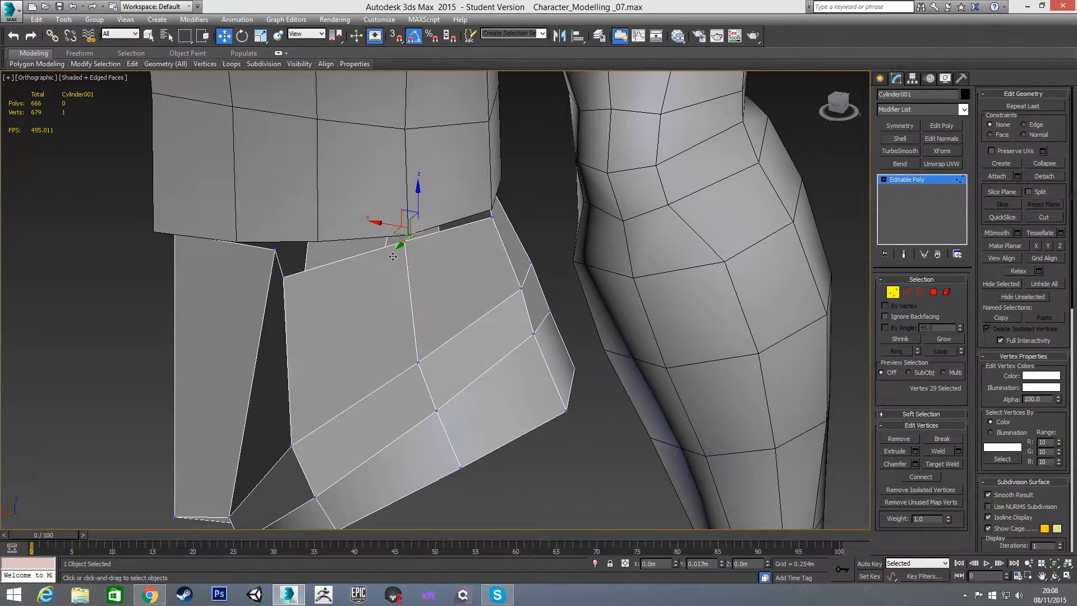
# Select the three back waist vertices nearest the centre line and raise them to the torso's lower edge.
pyautogui.click(283, 277)
pyautogui.moveTo(287, 280)
pyautogui.keyDown('alt'); pyautogui.mouseDown(button='middle')
pyautogui.moveTo(335, 294)
pyautogui.moveTo(270, 277)
pyautogui.mouseUp(button='middle'); pyautogui.keyUp('alt')
pyautogui.moveTo(147, 255); pyautogui.dragTo(308, 307)
pyautogui.press('f')
pyautogui.scroll(5, 453, 277)
pyautogui.press('F3')
pyautogui.scroll(4, 432, 294)
pyautogui.moveTo(517, 230); pyautogui.dragTo(518, 212)
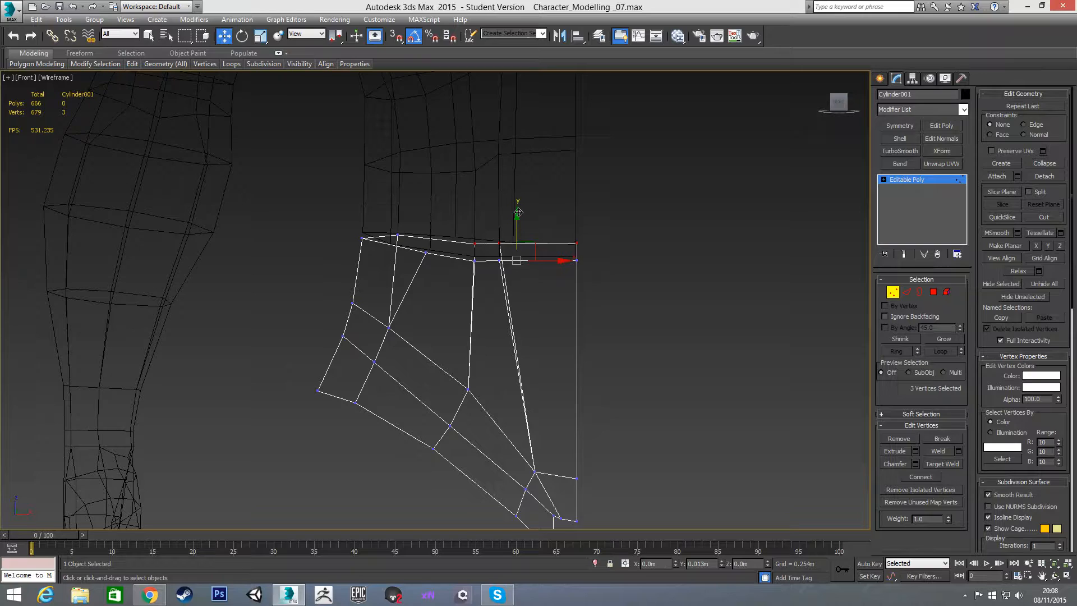
# Shift the back waist vertices individually sideways and upward to line up with the torso's vertical edges.
pyautogui.scroll(2, 560, 226)
pyautogui.click(475, 251)
pyautogui.moveTo(498, 252); pyautogui.dragTo(522, 254)
pyautogui.click(439, 251)
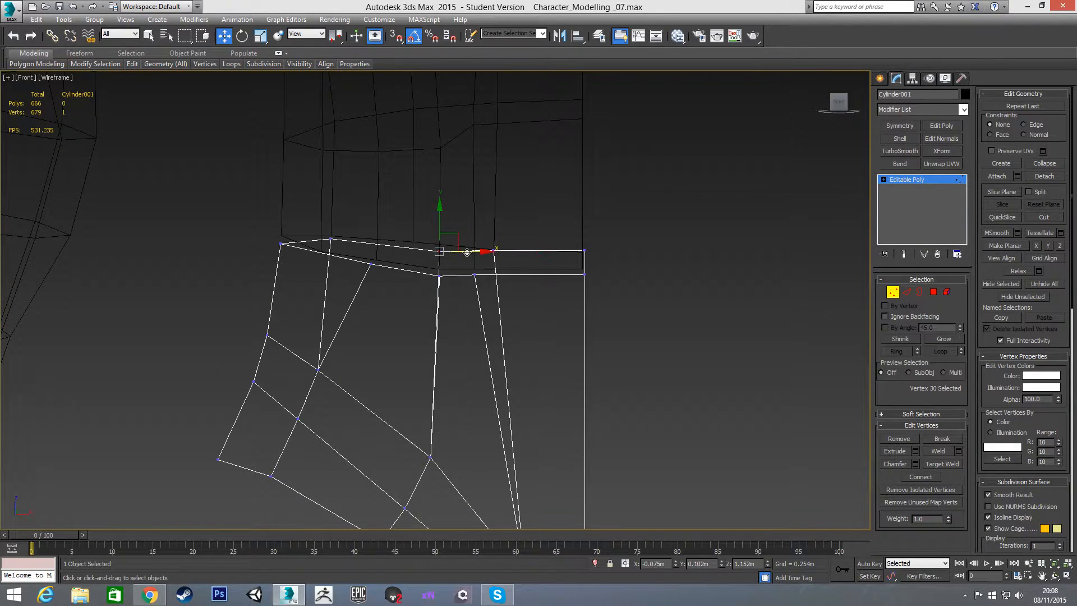
pyautogui.moveTo(452, 237); pyautogui.dragTo(428, 228)
pyautogui.keyDown('alt'); pyautogui.moveTo(429, 228); pyautogui.dragTo(478, 214, button='middle'); pyautogui.keyUp('alt')
pyautogui.moveTo(484, 231); pyautogui.dragTo(484, 231)
# Adjust the depth of the back waist vertices so the pelvis's rear rim follows the torso's lower edge.
pyautogui.press('F3')
pyautogui.keyDown('alt'); pyautogui.moveTo(470, 222); pyautogui.dragTo(671, 241, button='middle'); pyautogui.keyUp('alt')
pyautogui.moveTo(500, 186); pyautogui.dragTo(548, 194)
pyautogui.keyDown('alt'); pyautogui.moveTo(548, 193); pyautogui.dragTo(456, 213, button='middle'); pyautogui.keyUp('alt')
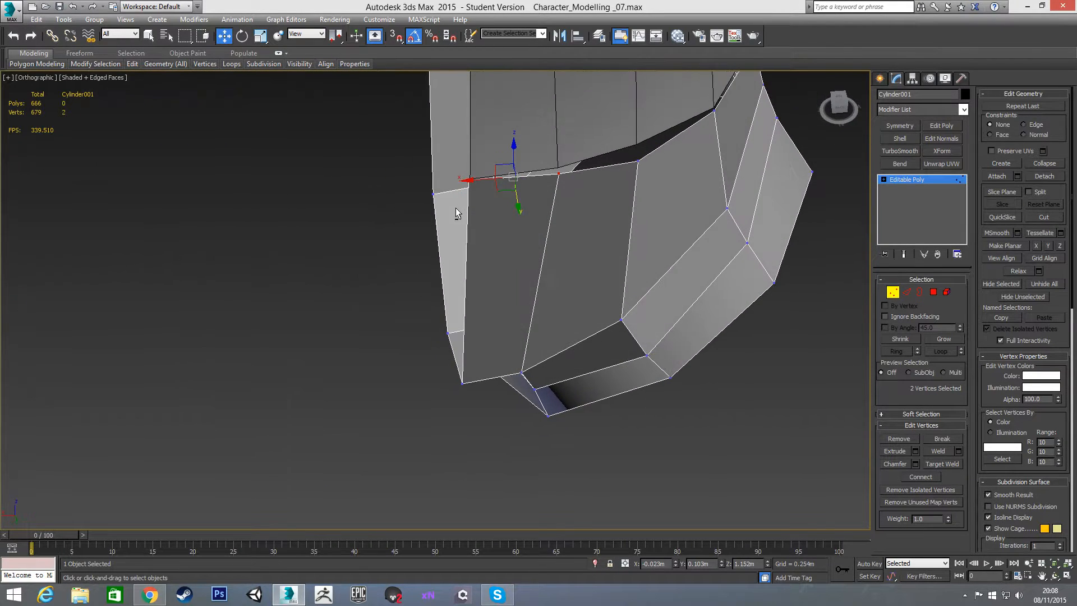
pyautogui.click(561, 174)
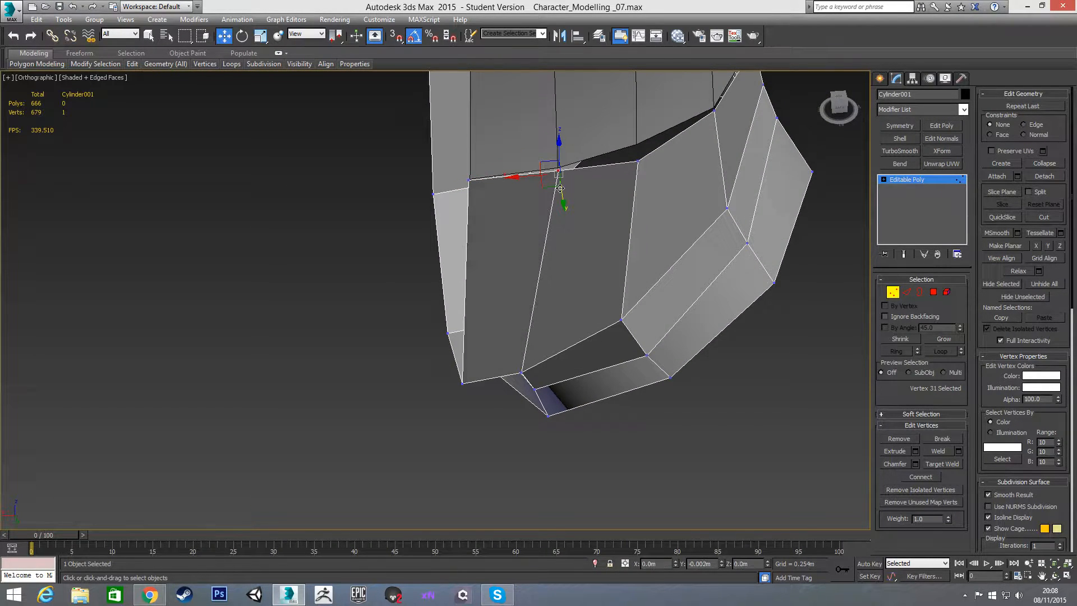
pyautogui.click(639, 161)
pyautogui.moveTo(641, 181); pyautogui.dragTo(638, 169)
pyautogui.moveTo(638, 169)
pyautogui.keyDown('alt'); pyautogui.mouseDown(button='middle')
pyautogui.moveTo(527, 217)
pyautogui.moveTo(356, 188)
pyautogui.moveTo(382, 235)
pyautogui.moveTo(379, 211)
pyautogui.mouseUp(button='middle'); pyautogui.keyUp('alt')
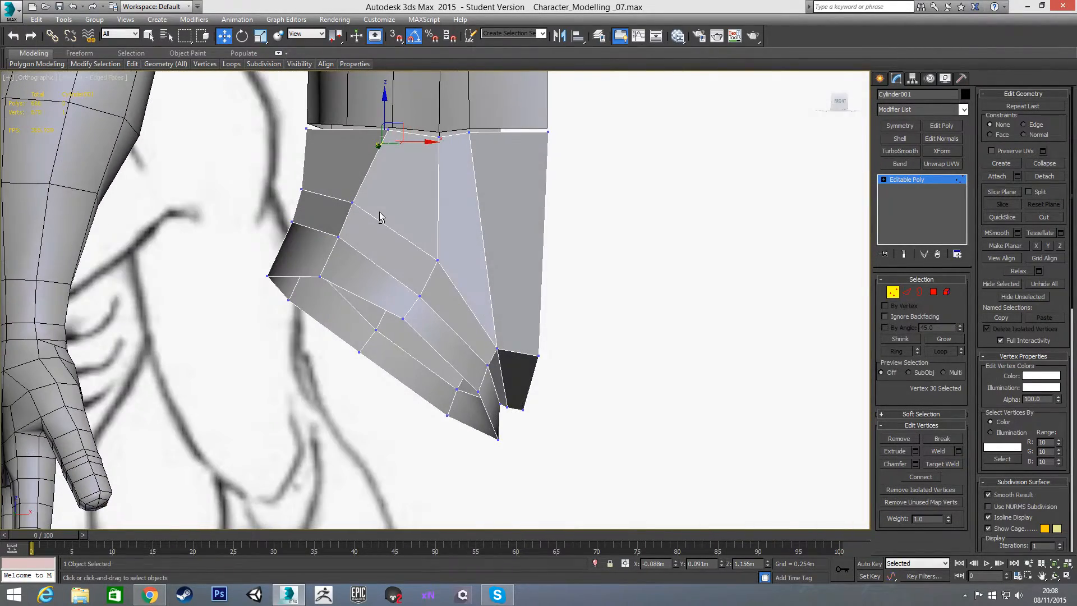
# Connect the ring of vertical edges in the pelvis's uppermost row to insert one horizontal edge loop below the waist.
pyautogui.press('2')
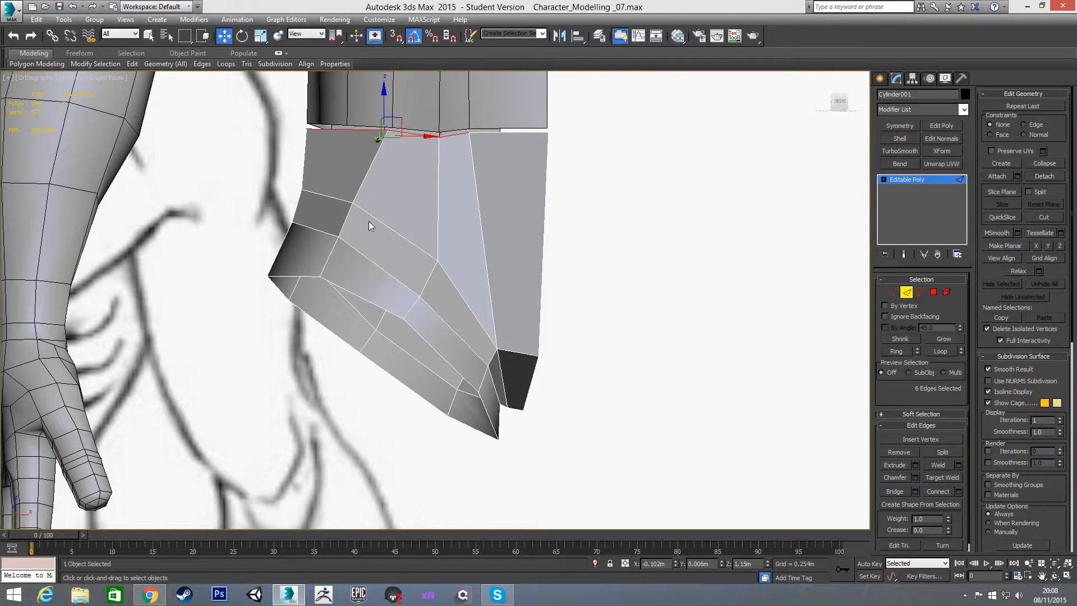
pyautogui.click(364, 182)
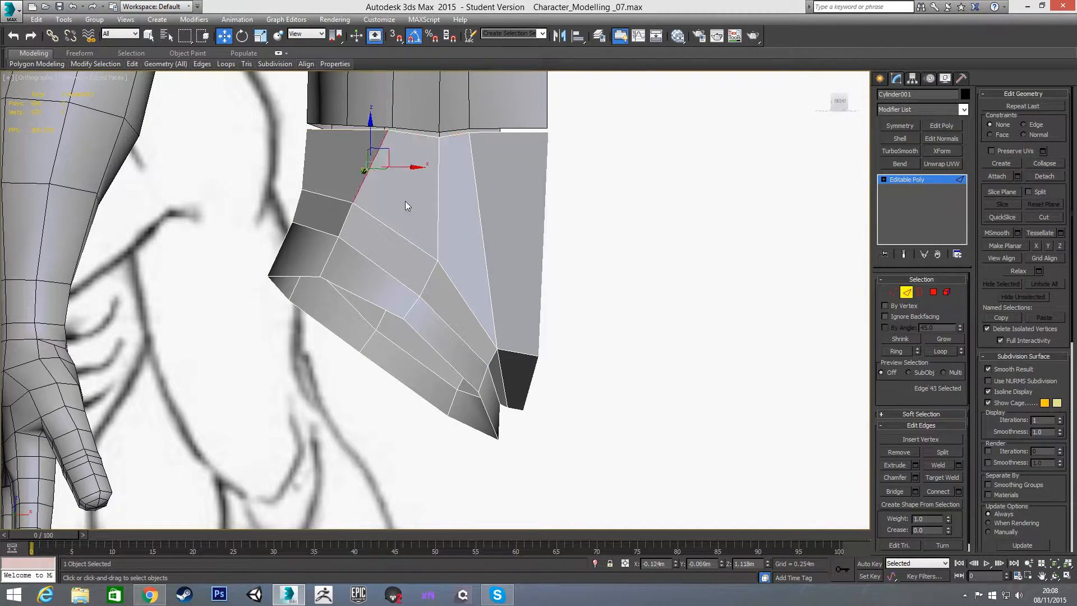
pyautogui.keyDown('shift'); pyautogui.click(439, 202); pyautogui.keyUp('shift')
pyautogui.rightClick(428, 211)
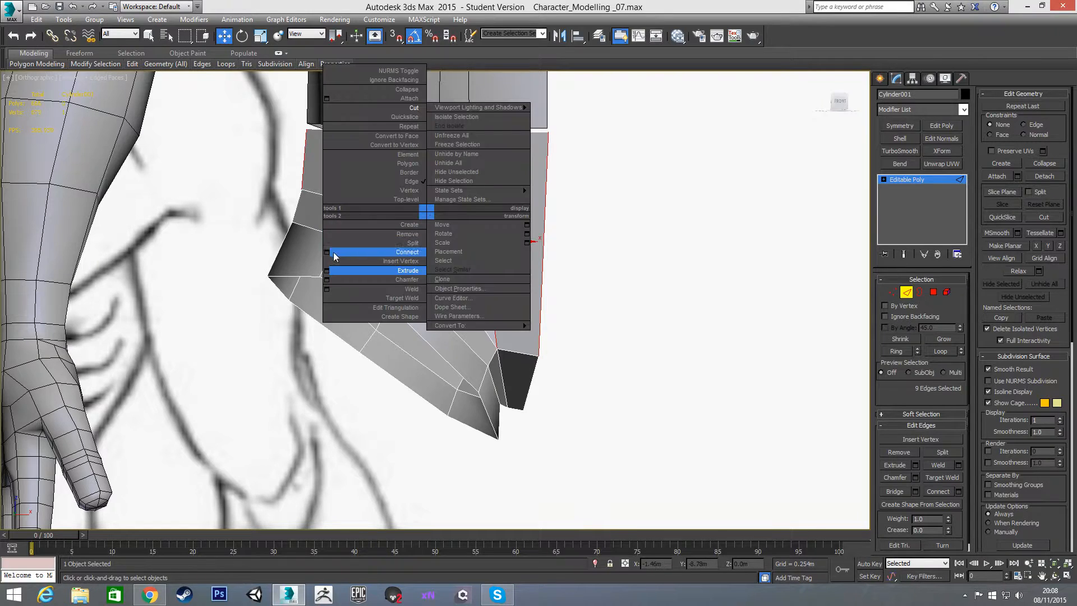
pyautogui.click(326, 253)
pyautogui.click(446, 355)
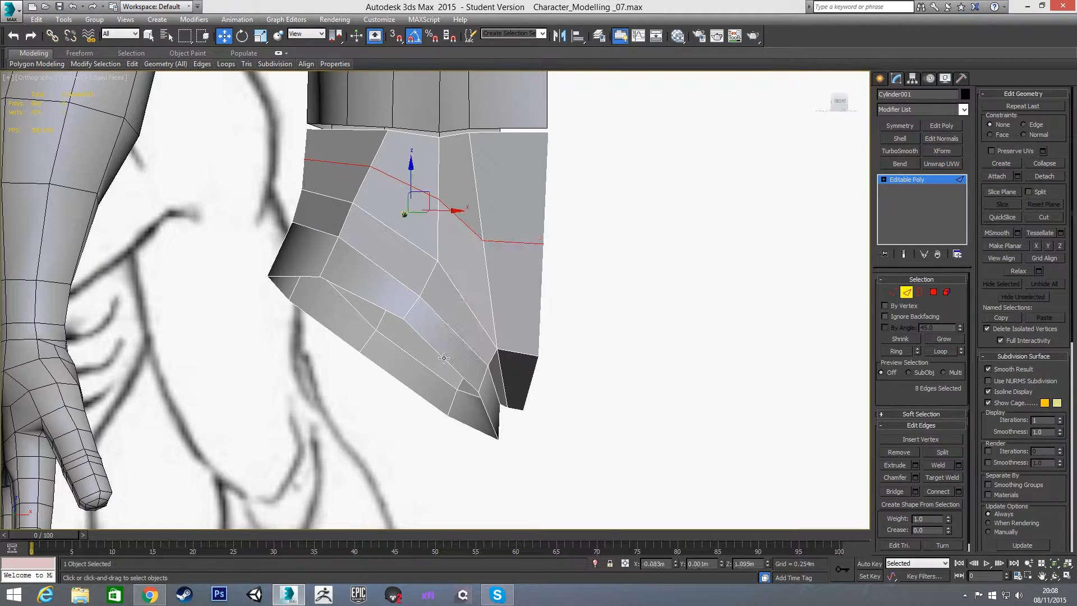
# Move the two front vertices nearest the centre line on the inserted loop forward and up to the side reference's abdomen outline.
pyautogui.press('1')
pyautogui.click(482, 240)
pyautogui.keyDown('ctrl'); pyautogui.click(543, 243); pyautogui.keyUp('ctrl')
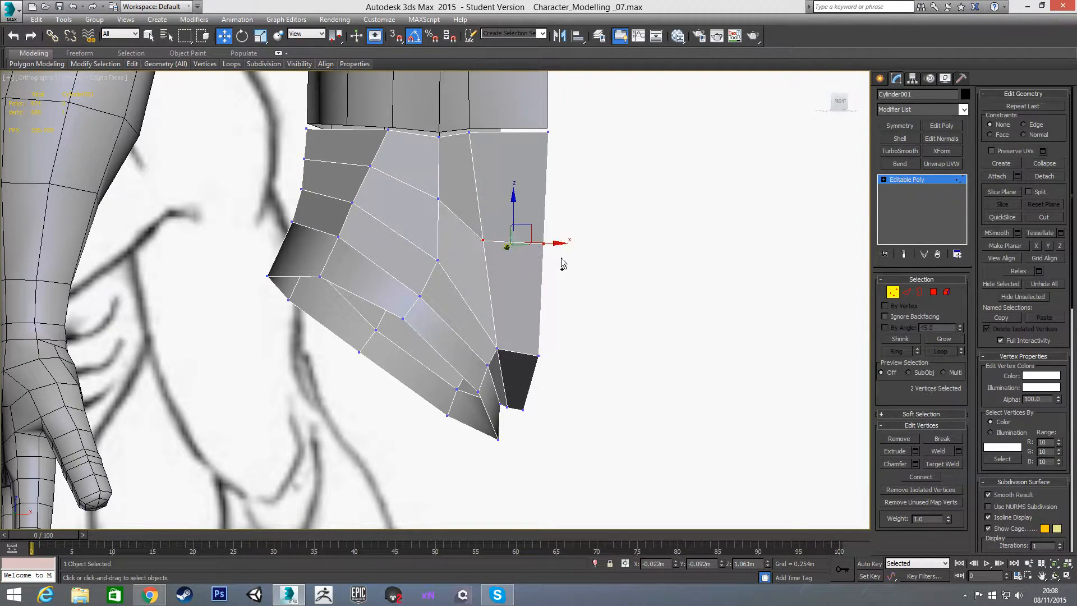
pyautogui.press('l')
pyautogui.scroll(10, 511, 252)
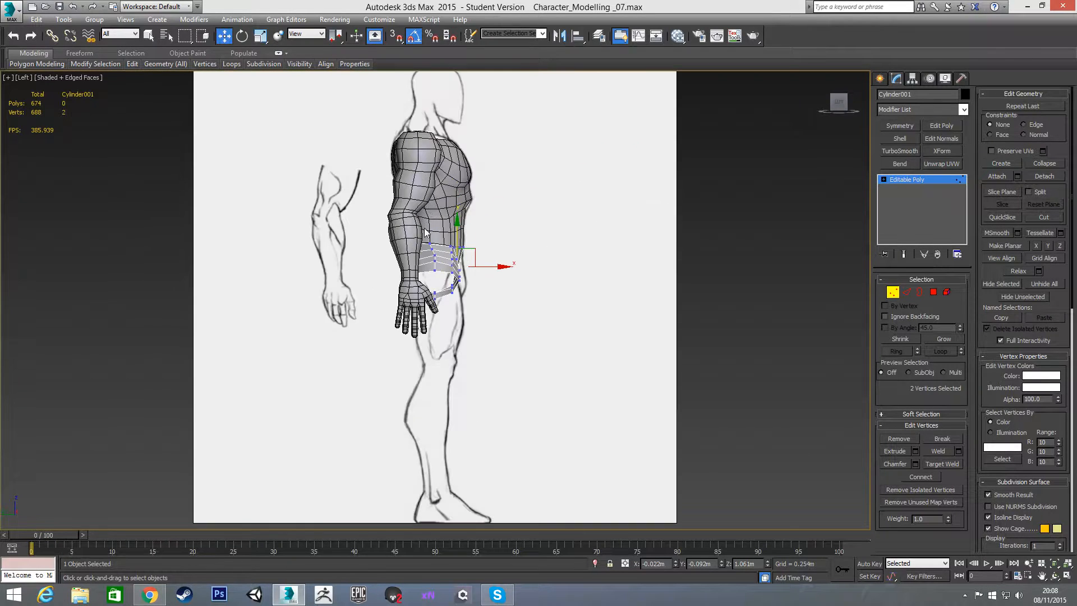
pyautogui.scroll(2, 476, 278)
pyautogui.moveTo(547, 281); pyautogui.dragTo(578, 245)
pyautogui.moveTo(531, 273); pyautogui.dragTo(622, 251, button='middle')
pyautogui.scroll(-2, 623, 251)
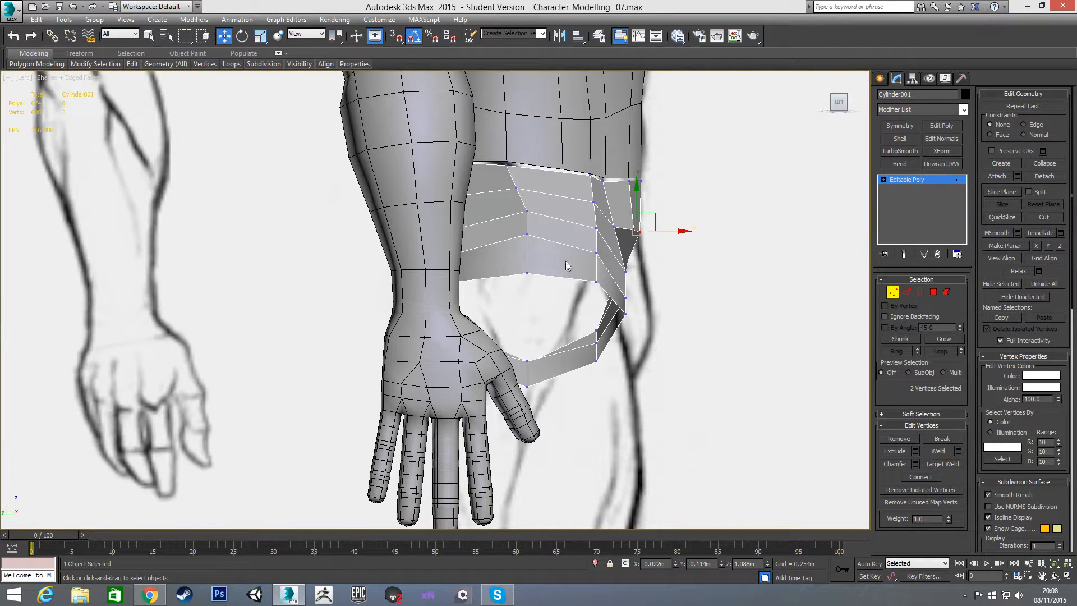
# Hide the hand and forearm polygons of the Base_Human mesh, growing the selection from the fingers up the arm.
pyautogui.click(893, 294)
pyautogui.click(491, 132)
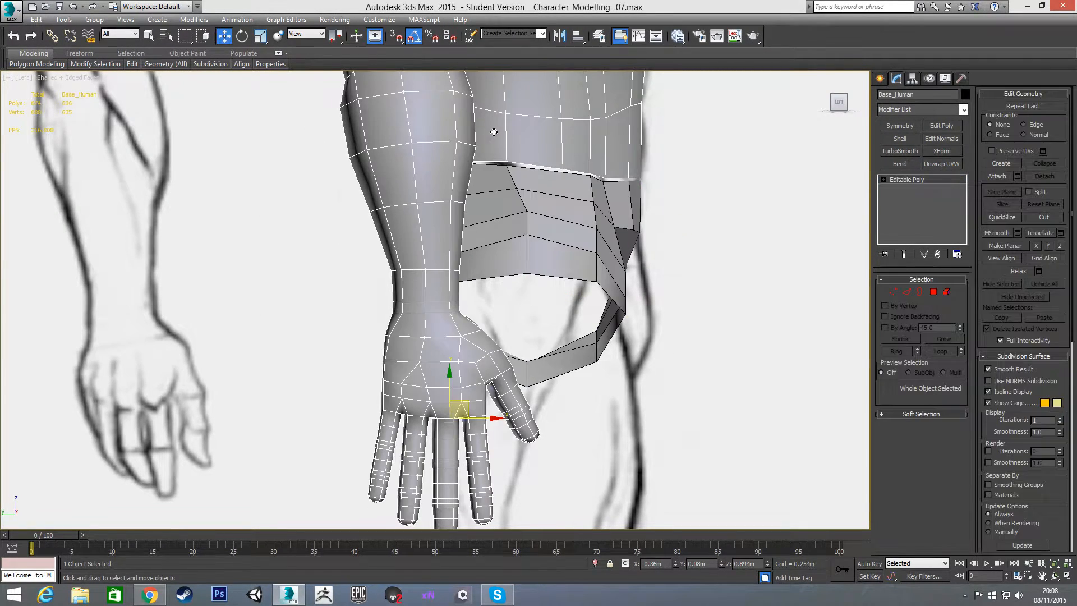
pyautogui.click(934, 292)
pyautogui.click(398, 165)
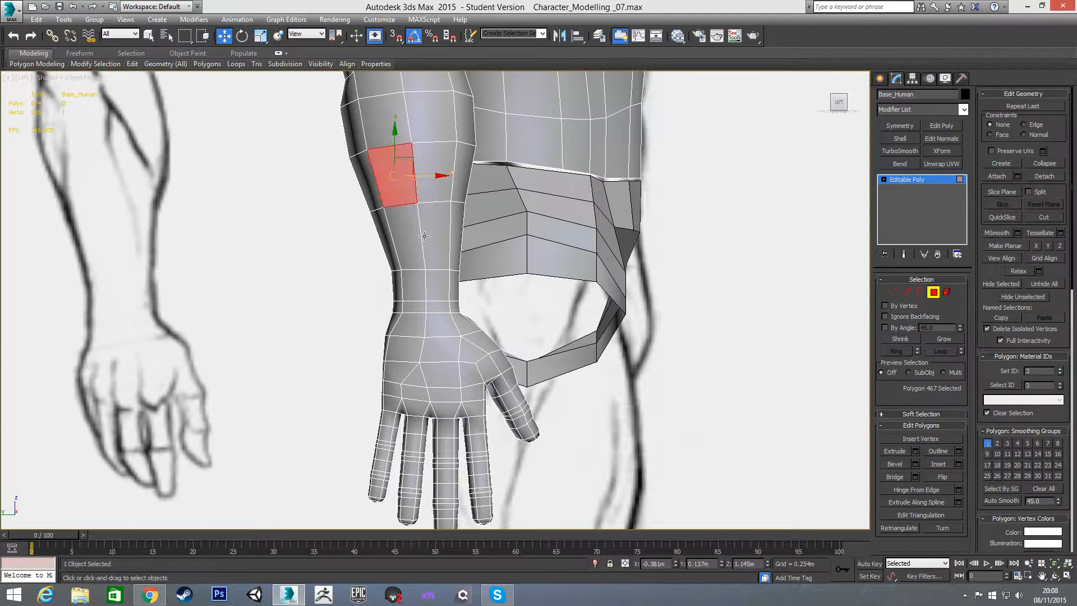
pyautogui.scroll(-2, 432, 198)
pyautogui.moveTo(332, 293); pyautogui.dragTo(527, 401)
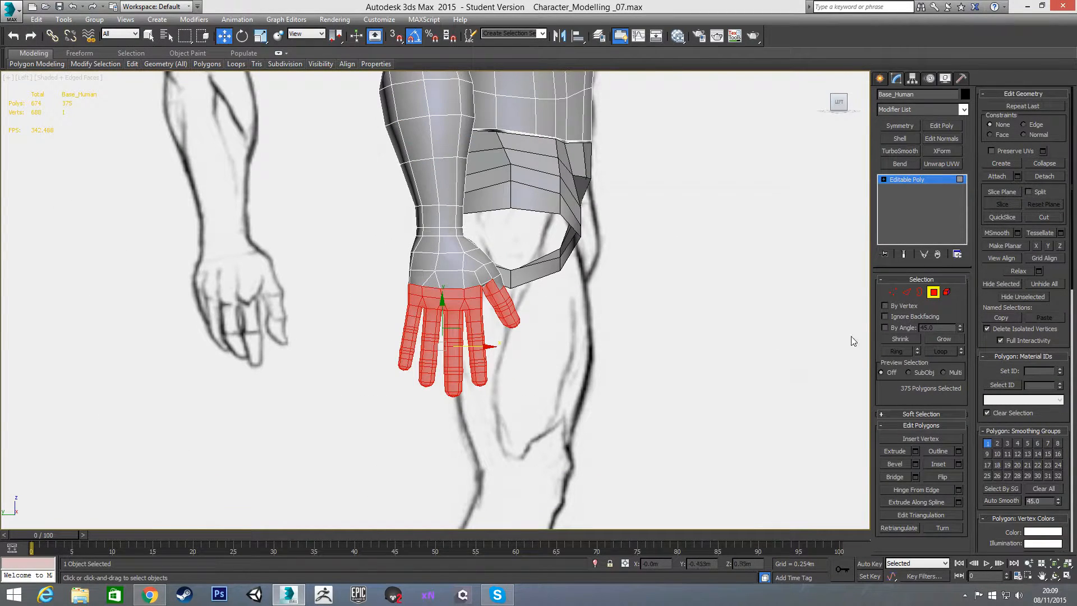
pyautogui.click(945, 338)
pyautogui.click(945, 337)
pyautogui.click(945, 338)
pyautogui.click(945, 338)
pyautogui.click(945, 338)
pyautogui.click(944, 339)
pyautogui.click(945, 339)
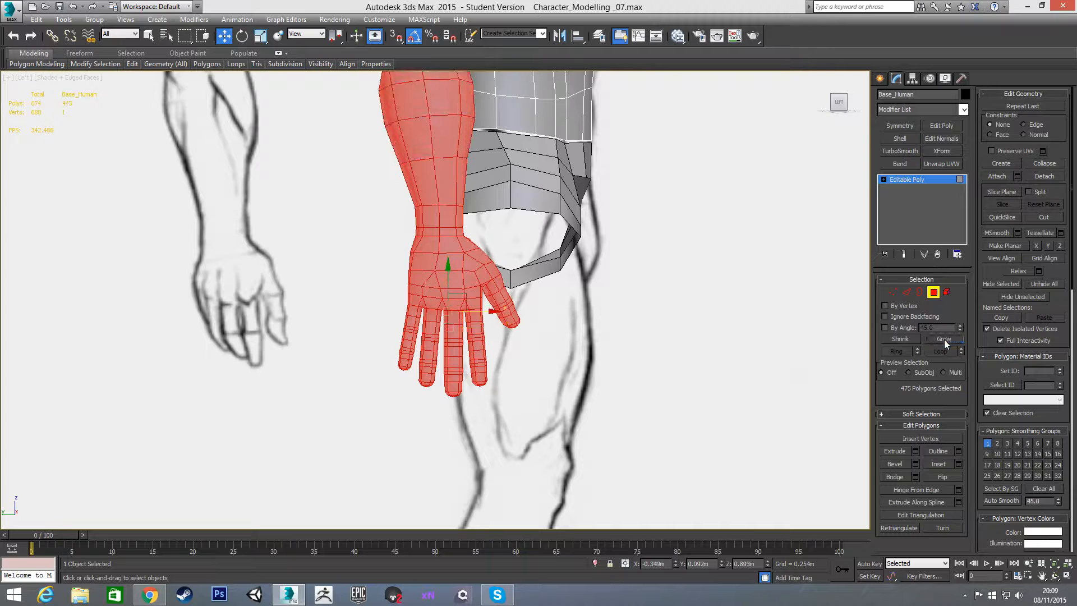
pyautogui.click(1008, 284)
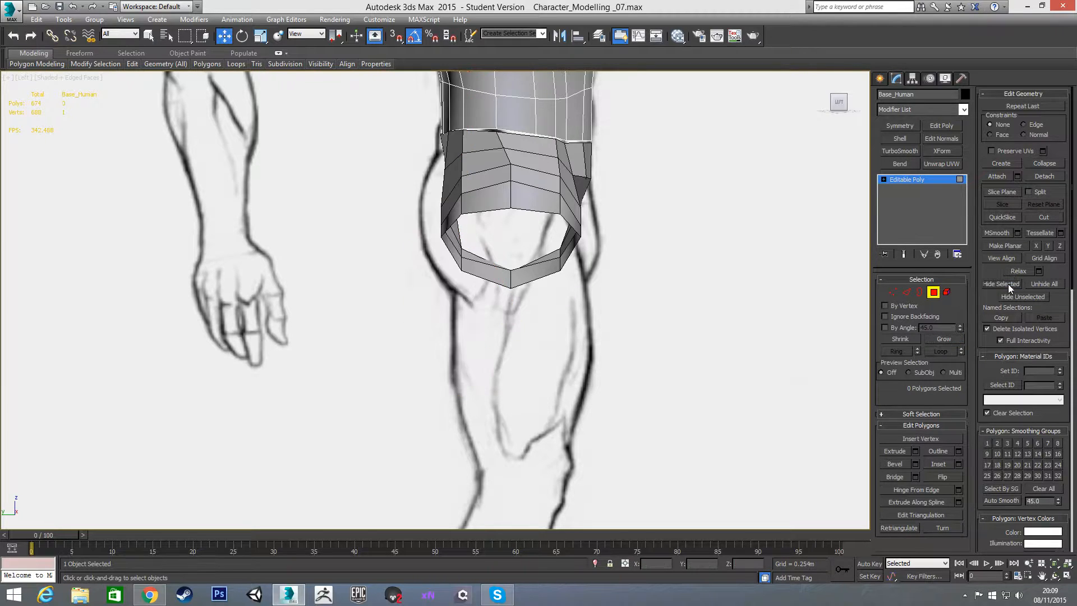
pyautogui.click(936, 295)
# Move the pelvis's two back centre vertices on the inserted loop outward and up toward the side reference's lower-back outline.
pyautogui.click(508, 178)
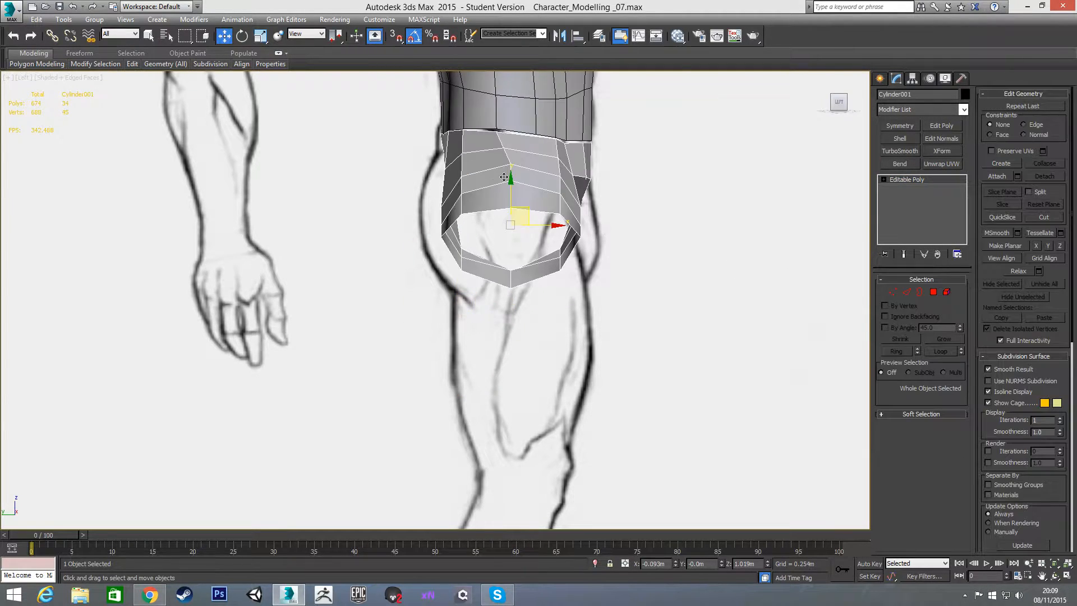
pyautogui.press('1')
pyautogui.moveTo(462, 185)
pyautogui.keyDown('alt'); pyautogui.mouseDown(button='middle')
pyautogui.moveTo(524, 224)
pyautogui.moveTo(494, 234)
pyautogui.moveTo(564, 257)
pyautogui.mouseUp(button='middle'); pyautogui.keyUp('alt')
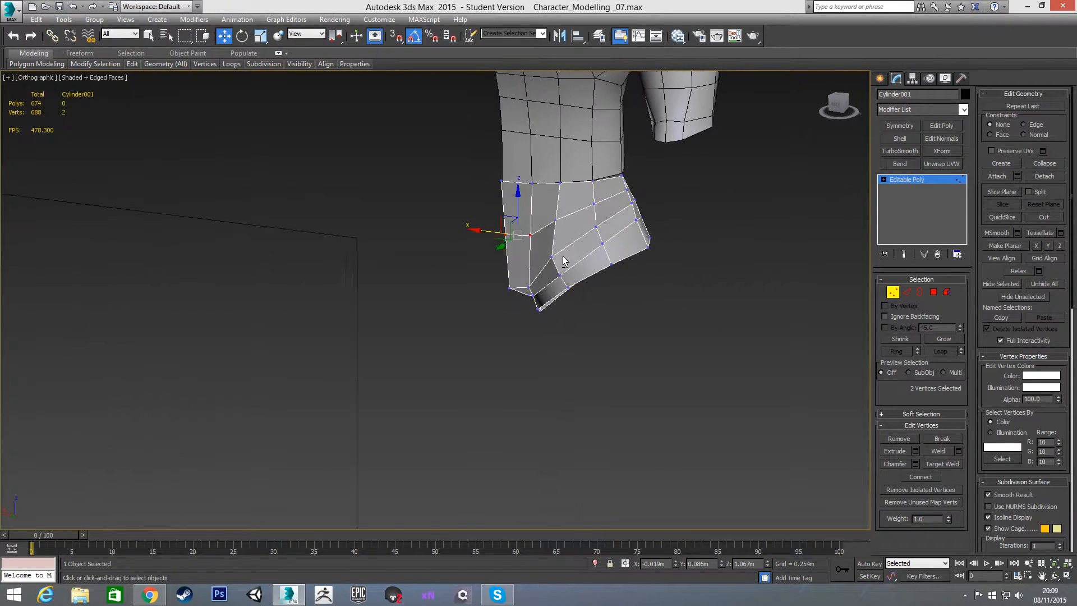
pyautogui.press('l')
pyautogui.scroll(6, 400, 209)
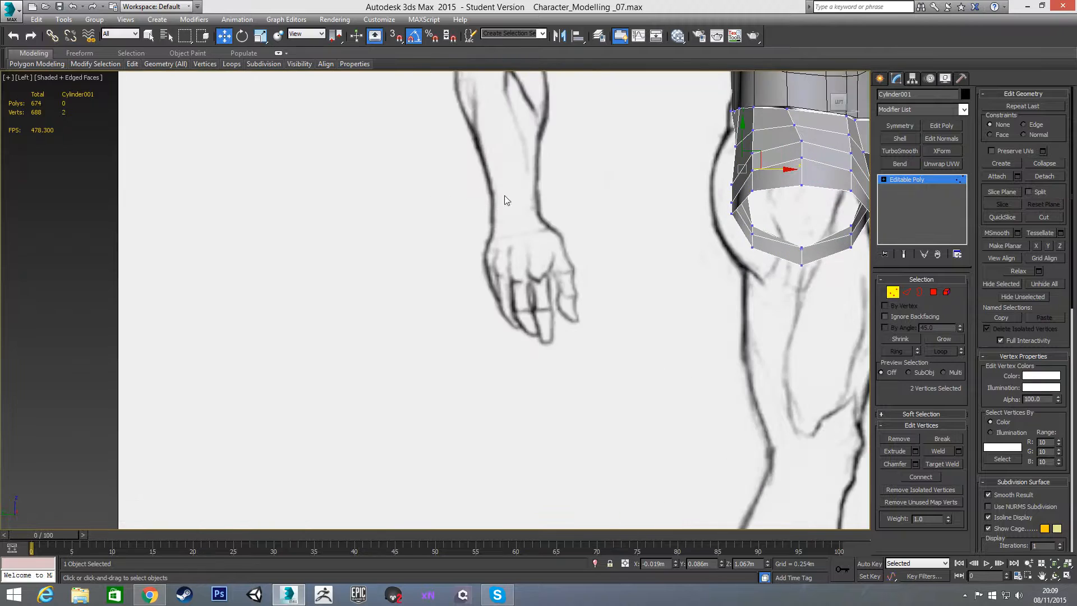
pyautogui.moveTo(676, 207); pyautogui.dragTo(483, 245, button='middle')
pyautogui.moveTo(527, 226); pyautogui.dragTo(474, 181)
# Select the two lower back vertices at the centre line and move them down and back toward the buttock outline.
pyautogui.keyDown('alt'); pyautogui.moveTo(437, 267); pyautogui.dragTo(448, 267, button='middle'); pyautogui.keyUp('alt')
pyautogui.moveTo(450, 266); pyautogui.dragTo(489, 291)
pyautogui.keyDown('alt'); pyautogui.moveTo(488, 291); pyautogui.dragTo(512, 305, button='middle'); pyautogui.keyUp('alt')
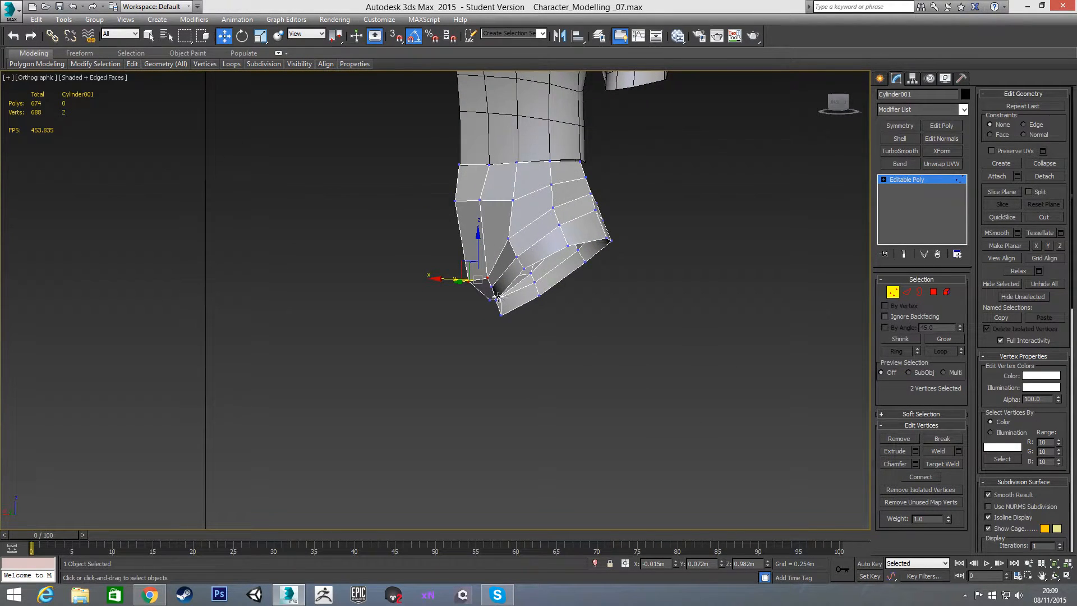
pyautogui.press('l')
pyautogui.scroll(3, 417, 208)
pyautogui.scroll(2, 459, 230)
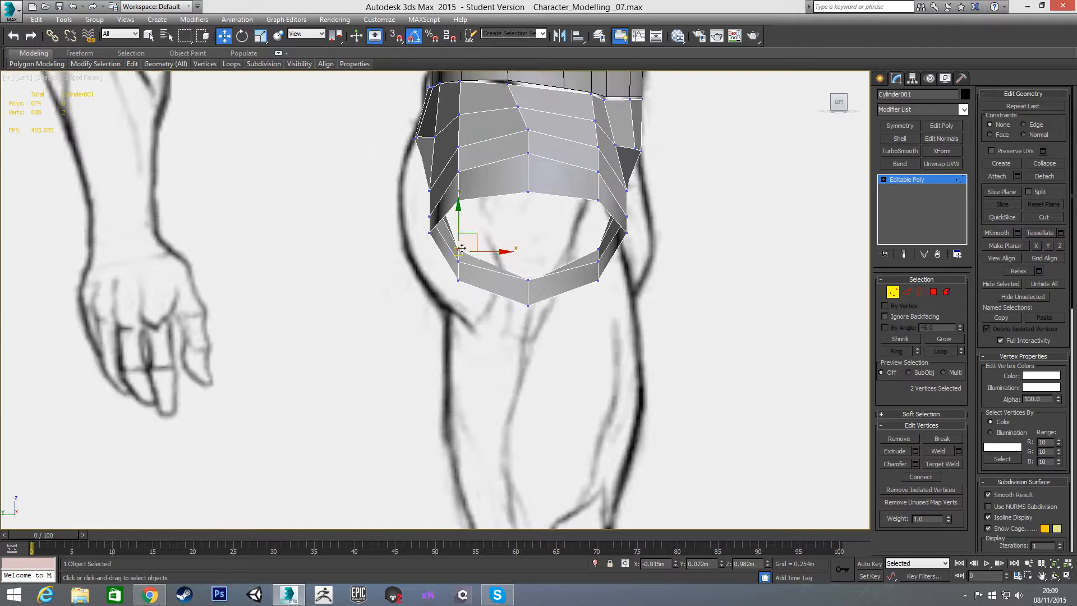
pyautogui.moveTo(464, 243); pyautogui.dragTo(452, 279)
pyautogui.moveTo(452, 279)
pyautogui.keyDown('alt'); pyautogui.mouseDown(button='middle')
pyautogui.moveTo(437, 312)
pyautogui.moveTo(484, 307)
pyautogui.moveTo(414, 302)
pyautogui.mouseUp(button='middle'); pyautogui.keyUp('alt')
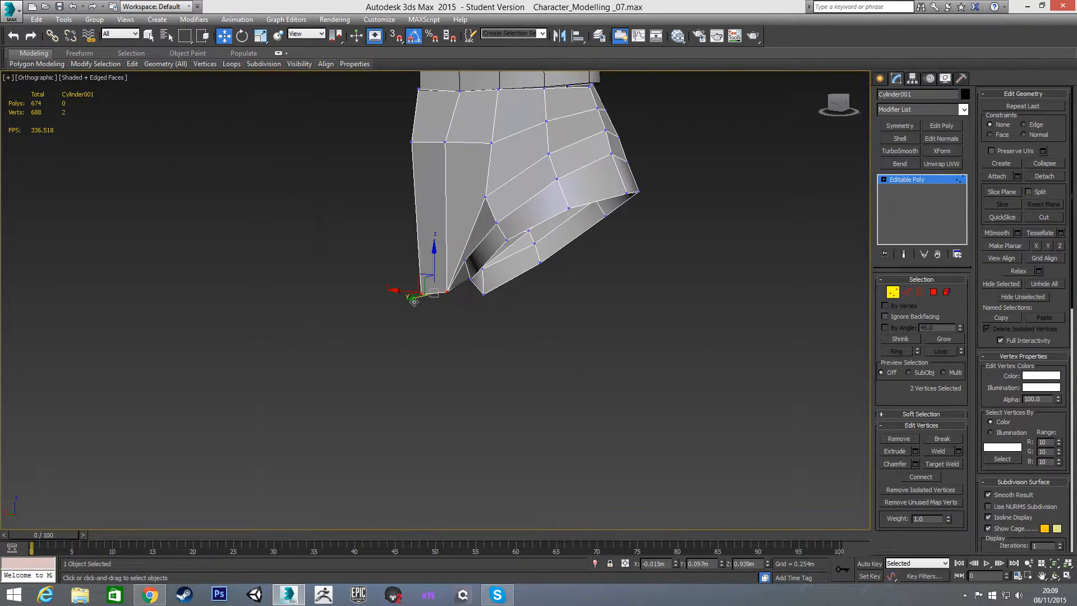
# Reposition the lowest back vertices at the centre line individually to refine the underside of the buttock.
pyautogui.click(420, 291)
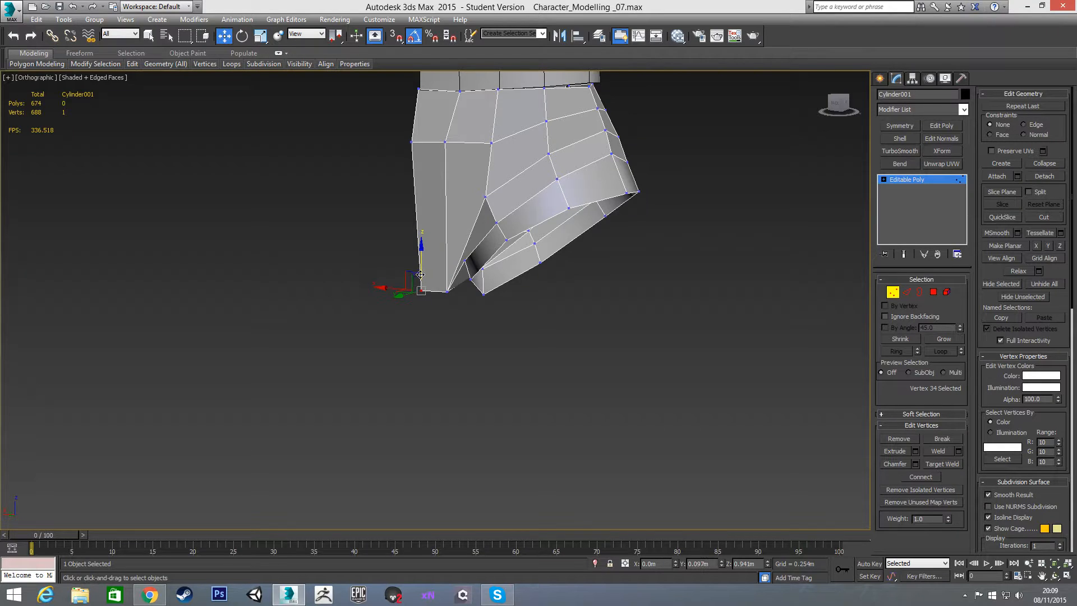
pyautogui.press('l')
pyautogui.scroll(5, 395, 308)
pyautogui.click(364, 309)
pyautogui.moveTo(364, 309); pyautogui.dragTo(416, 293)
pyautogui.scroll(4, 370, 310)
pyautogui.keyDown('alt'); pyautogui.moveTo(470, 299); pyautogui.dragTo(436, 307, button='middle'); pyautogui.keyUp('alt')
pyautogui.moveTo(377, 309); pyautogui.dragTo(386, 311)
pyautogui.keyDown('alt'); pyautogui.moveTo(392, 312); pyautogui.dragTo(527, 283, button='middle'); pyautogui.keyUp('alt')
# Lower the rear inner-thigh vertex of the leg opening and nudge the opening's bottom vertex vertically.
pyautogui.click(446, 279)
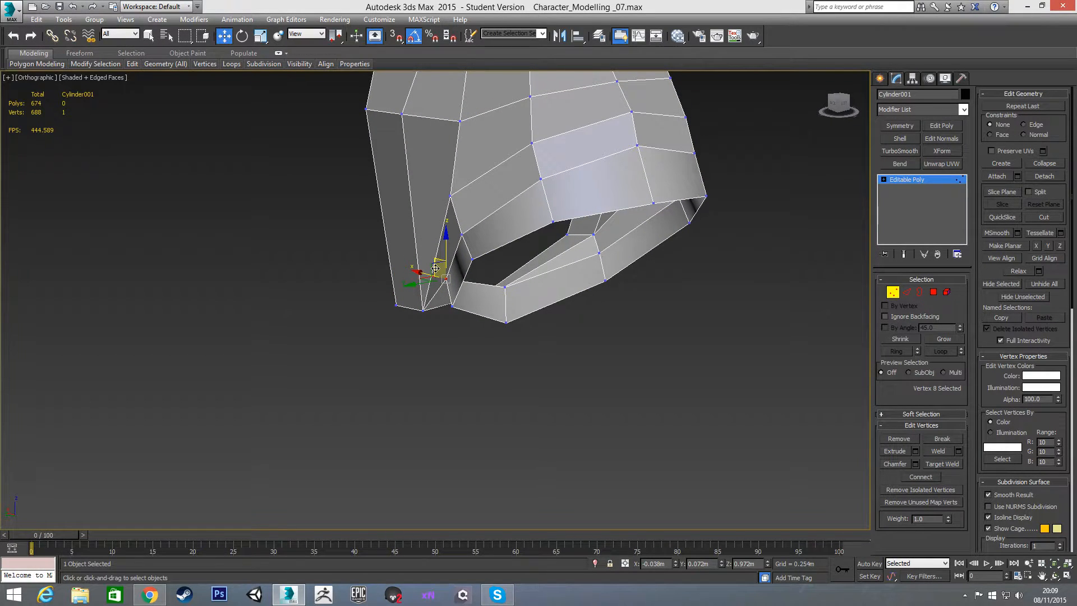
pyautogui.moveTo(433, 270); pyautogui.dragTo(430, 286)
pyautogui.keyDown('alt'); pyautogui.moveTo(430, 287); pyautogui.dragTo(506, 270, button='middle'); pyautogui.keyUp('alt')
pyautogui.click(403, 331)
pyautogui.moveTo(403, 303); pyautogui.dragTo(403, 301)
pyautogui.moveTo(403, 301)
pyautogui.keyDown('alt'); pyautogui.mouseDown(button='middle')
pyautogui.moveTo(440, 323)
pyautogui.moveTo(260, 328)
pyautogui.moveTo(409, 340)
pyautogui.mouseUp(button='middle'); pyautogui.keyUp('alt')
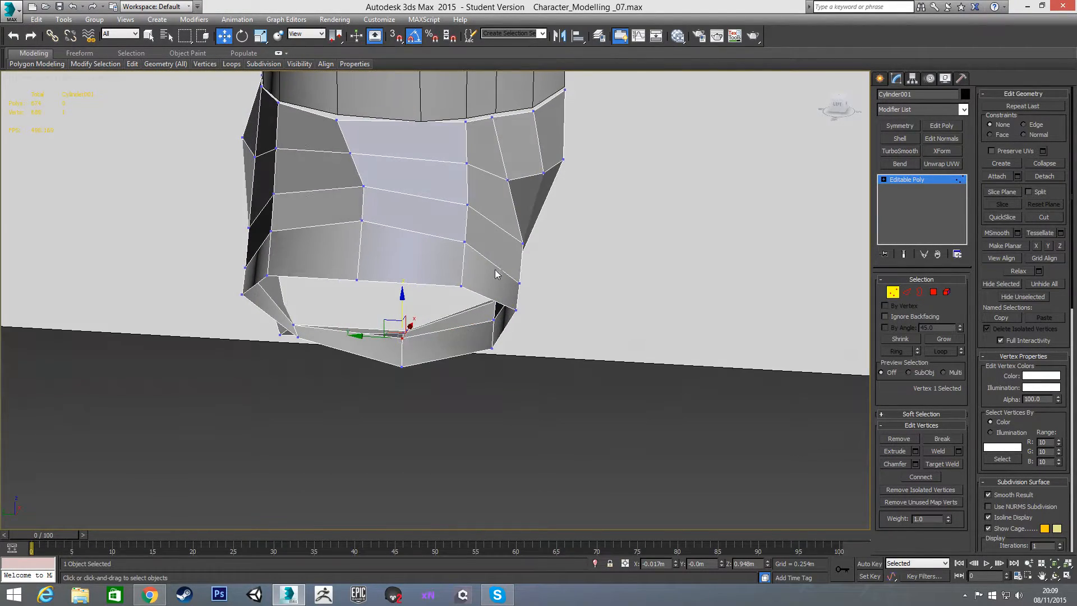
# Shift the hip's side-column vertices backward one by one, down to the leg opening, to straighten the vertical edge line below the torso.
pyautogui.click(523, 245)
pyautogui.keyDown('alt'); pyautogui.moveTo(524, 251); pyautogui.dragTo(507, 198, button='middle'); pyautogui.keyUp('alt')
pyautogui.click(509, 188)
pyautogui.moveTo(483, 183); pyautogui.dragTo(453, 175)
pyautogui.click(477, 175)
pyautogui.keyDown('alt'); pyautogui.moveTo(400, 207); pyautogui.dragTo(383, 190, button='middle'); pyautogui.keyUp('alt')
pyautogui.click(374, 196)
pyautogui.moveTo(343, 198); pyautogui.dragTo(310, 166)
pyautogui.click(361, 165)
pyautogui.moveTo(372, 230); pyautogui.dragTo(350, 230)
pyautogui.click(371, 289)
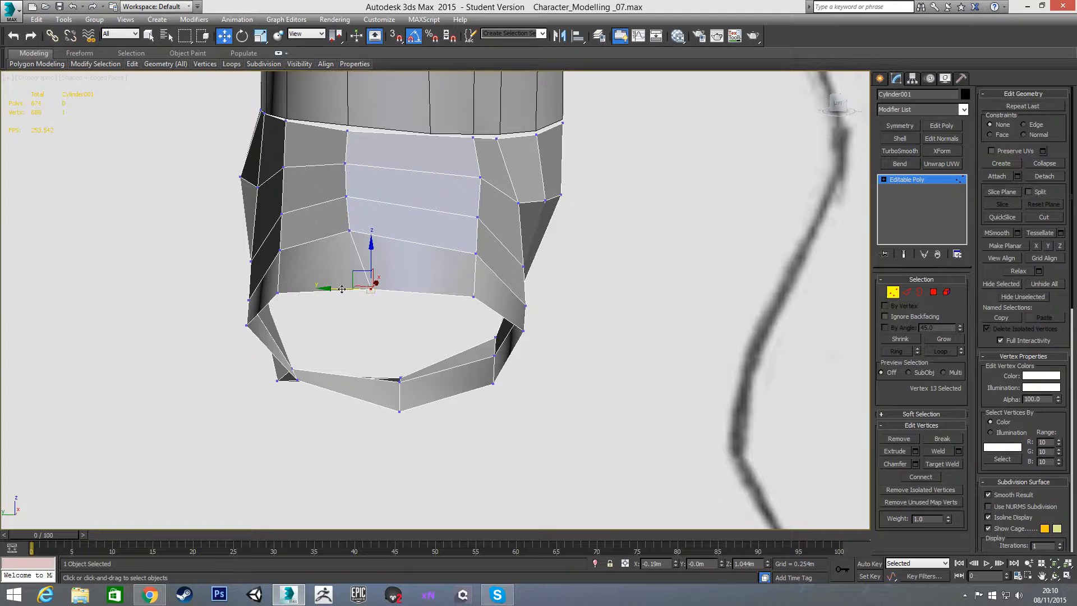
pyautogui.moveTo(342, 289); pyautogui.dragTo(332, 289)
# Connect the ring of vertical edges in the pelvis's second row to add another horizontal edge loop around the hips.
pyautogui.press('3')
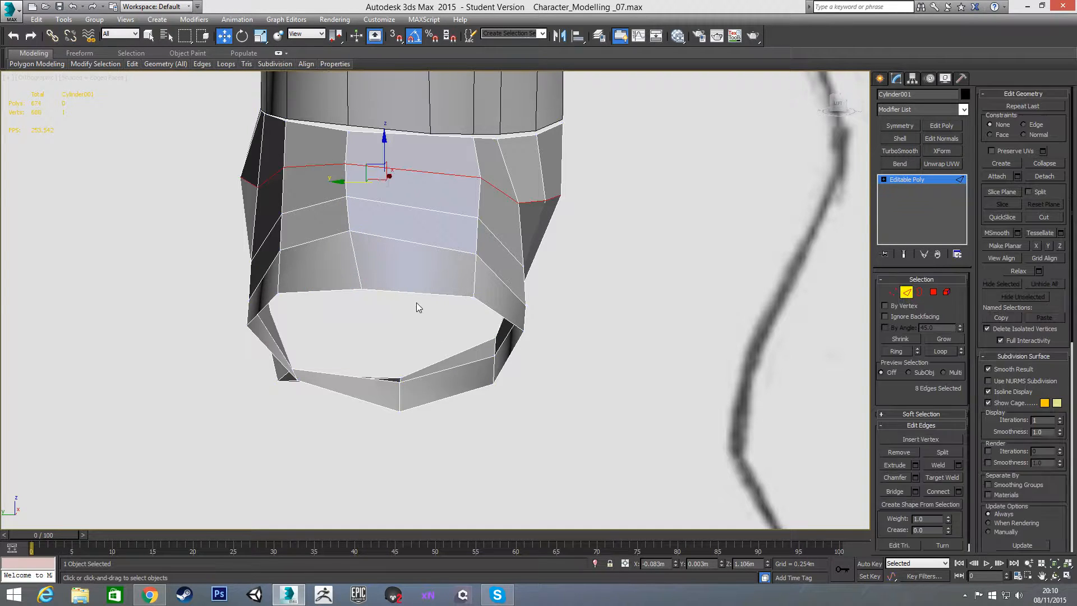
pyautogui.click(414, 332)
pyautogui.keyDown('alt'); pyautogui.moveTo(414, 332); pyautogui.dragTo(394, 314, button='middle'); pyautogui.keyUp('alt')
pyautogui.press('1')
pyautogui.keyDown('alt'); pyautogui.moveTo(291, 265); pyautogui.dragTo(446, 209, button='middle'); pyautogui.keyUp('alt')
pyautogui.press('2')
pyautogui.click(413, 159)
pyautogui.hotkey('alt', 'r')
pyautogui.hotkey('ctrl', 'shift', 'e')
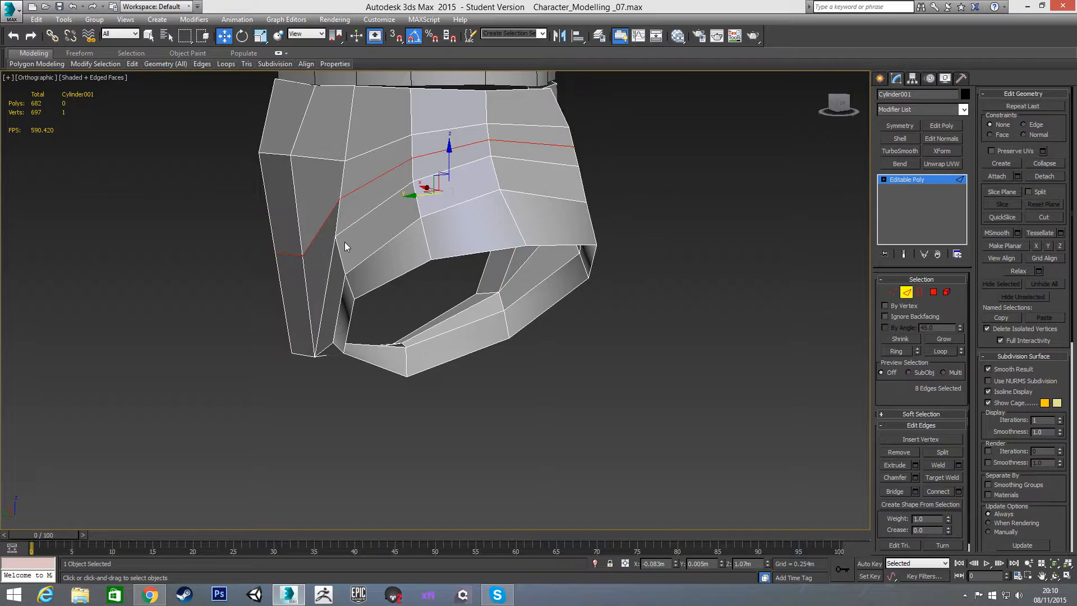
# Move the two back centre vertices of the added loop down and outward to the buttock outline in the side view.
pyautogui.press('1')
pyautogui.moveTo(261, 240); pyautogui.dragTo(305, 264)
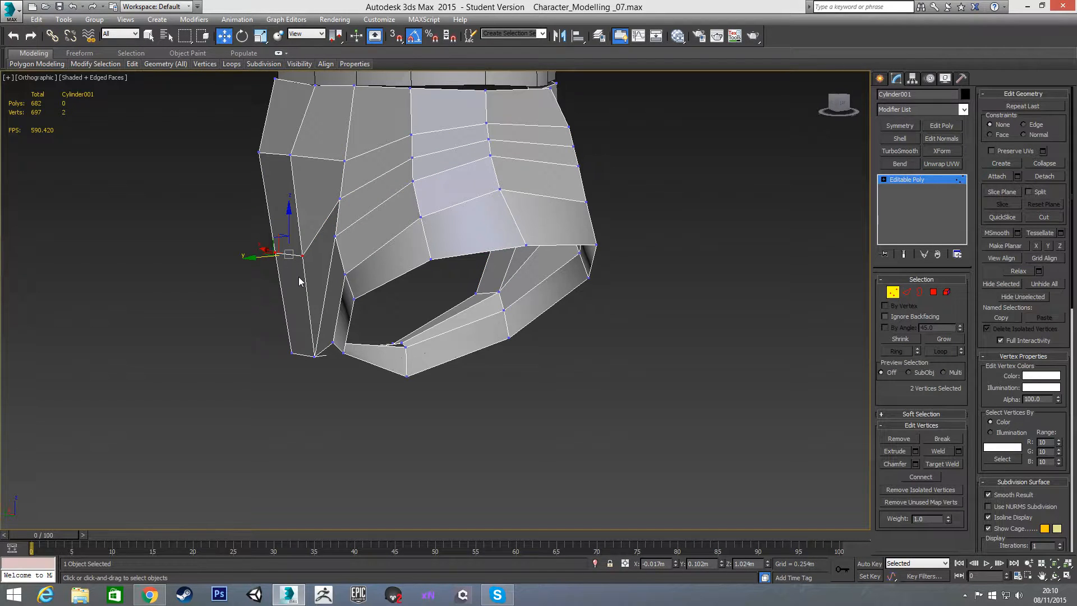
pyautogui.press('l')
pyautogui.scroll(10, 416, 224)
pyautogui.moveTo(447, 236); pyautogui.dragTo(427, 271)
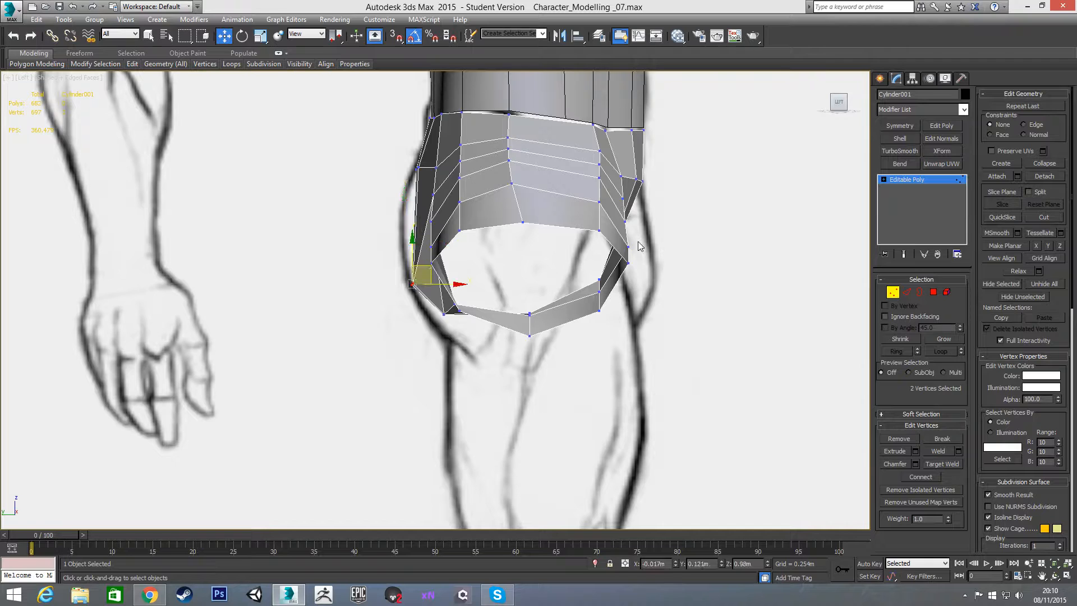
# Move the two front centre vertices of the added loop to fit the side reference's lower-abdomen outline.
pyautogui.keyDown('alt'); pyautogui.moveTo(640, 245); pyautogui.dragTo(585, 237, button='middle'); pyautogui.keyUp('alt')
pyautogui.moveTo(577, 228); pyautogui.dragTo(578, 228)
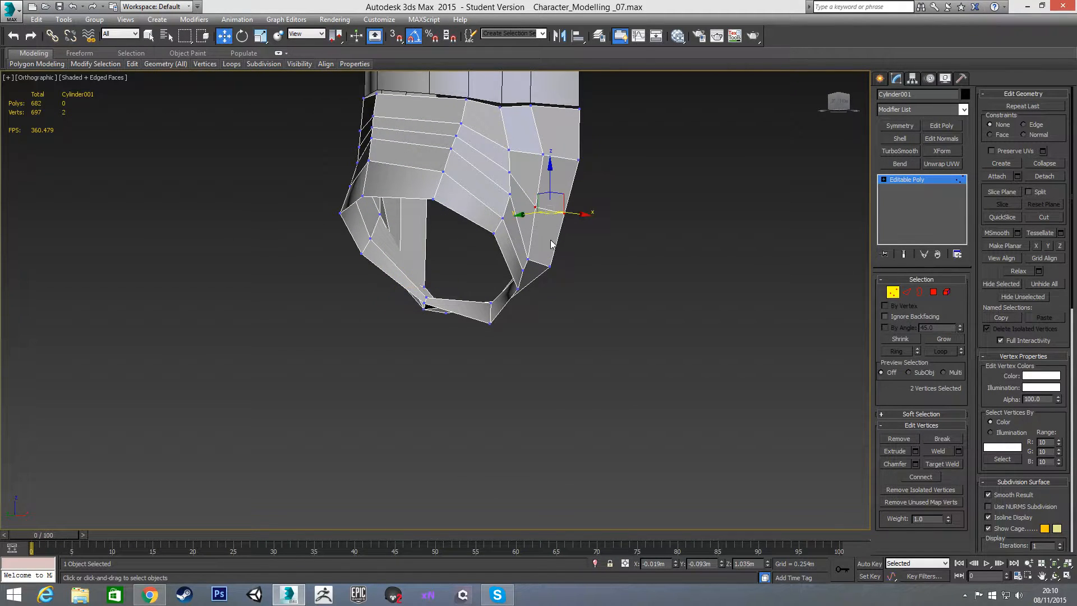
pyautogui.press('l')
pyautogui.scroll(6, 485, 239)
pyautogui.moveTo(334, 177); pyautogui.dragTo(395, 278, button='middle')
pyautogui.scroll(2, 394, 279)
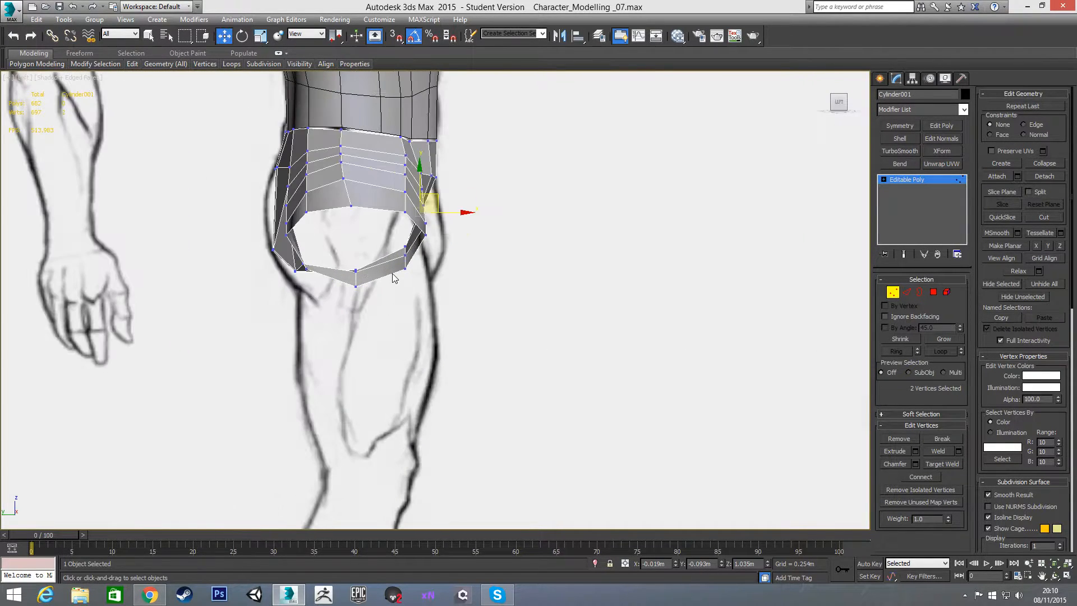
pyautogui.moveTo(433, 204); pyautogui.dragTo(459, 234)
# Select the two lower front vertices at the crotch and move them forward and down in the side view.
pyautogui.scroll(2, 437, 269)
pyautogui.keyDown('alt'); pyautogui.moveTo(437, 269); pyautogui.dragTo(402, 253, button='middle'); pyautogui.keyUp('alt')
pyautogui.click(404, 251)
pyautogui.keyDown('ctrl'); pyautogui.click(427, 261); pyautogui.keyUp('ctrl')
pyautogui.keyDown('alt'); pyautogui.moveTo(407, 292); pyautogui.dragTo(428, 307, button='middle'); pyautogui.keyUp('alt')
pyautogui.press('l')
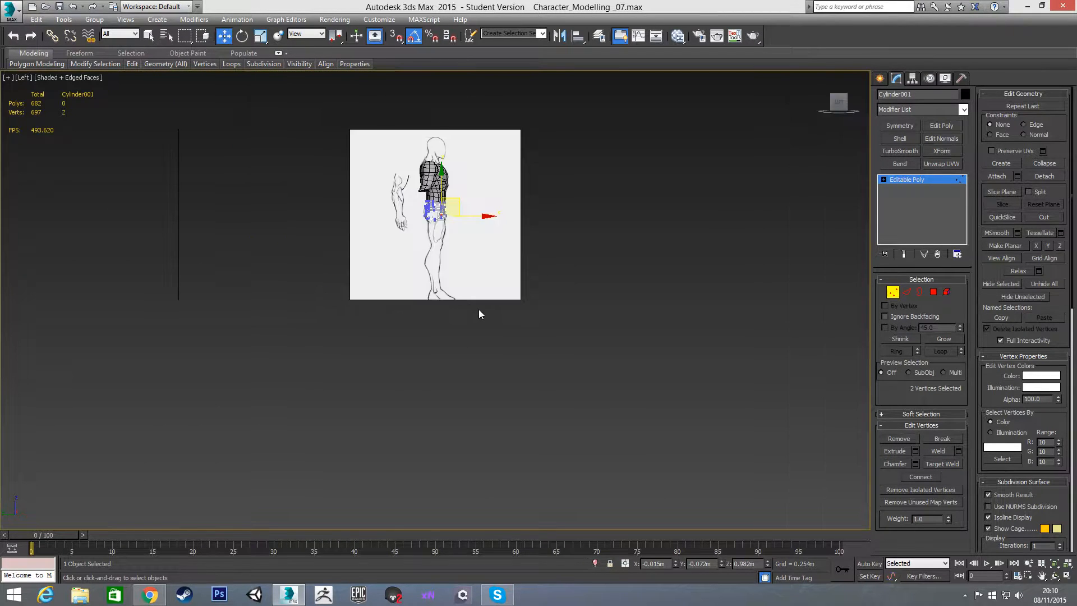
pyautogui.scroll(8, 480, 308)
pyautogui.moveTo(442, 236); pyautogui.dragTo(463, 248)
pyautogui.keyDown('alt'); pyautogui.moveTo(462, 247); pyautogui.dragTo(469, 291, button='middle'); pyautogui.keyUp('alt')
# Reposition the front inner-thigh vertices beside the crotch individually to smooth the front edge of the leg opening.
pyautogui.click(408, 254)
pyautogui.moveTo(388, 255); pyautogui.dragTo(400, 254)
pyautogui.keyDown('alt'); pyautogui.moveTo(399, 253); pyautogui.dragTo(322, 234, button='middle'); pyautogui.keyUp('alt')
pyautogui.moveTo(440, 234); pyautogui.dragTo(418, 260)
pyautogui.moveTo(418, 260)
pyautogui.keyDown('alt'); pyautogui.mouseDown(button='middle')
pyautogui.moveTo(429, 293)
pyautogui.moveTo(442, 270)
pyautogui.moveTo(417, 279)
pyautogui.mouseUp(button='middle'); pyautogui.keyUp('alt')
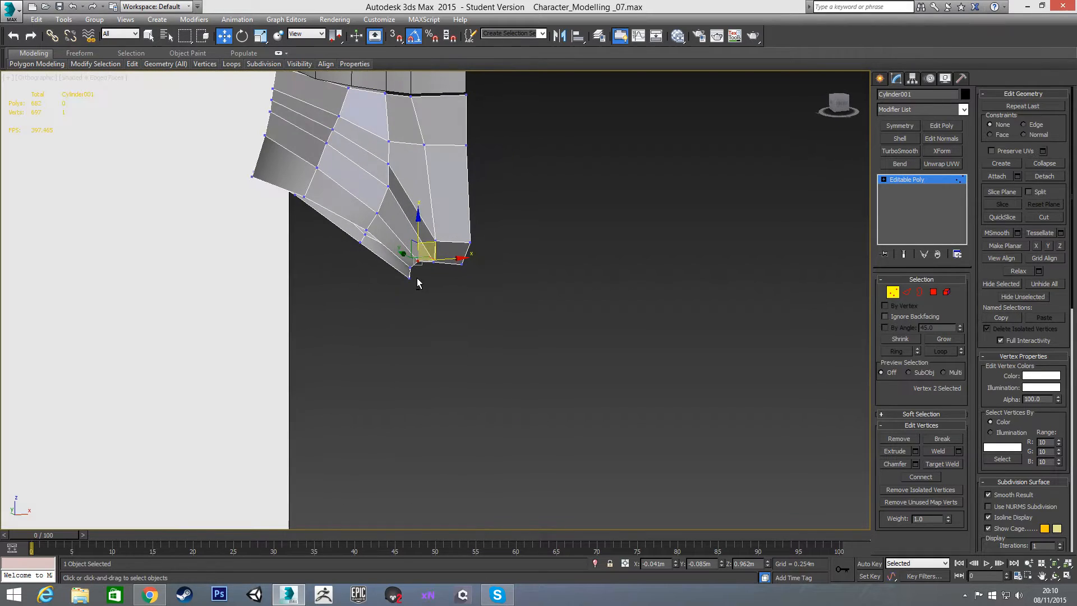
pyautogui.click(377, 213)
pyautogui.keyDown('alt'); pyautogui.moveTo(377, 214); pyautogui.dragTo(466, 258, button='middle'); pyautogui.keyUp('alt')
pyautogui.moveTo(401, 229)
pyautogui.keyDown('alt'); pyautogui.mouseDown(button='middle')
pyautogui.moveTo(330, 264)
pyautogui.moveTo(368, 278)
pyautogui.mouseUp(button='middle'); pyautogui.keyUp('alt')
# Constrain movement to Edge and slide the front groin vertex down along its edge in the front view.
pyautogui.press('f')
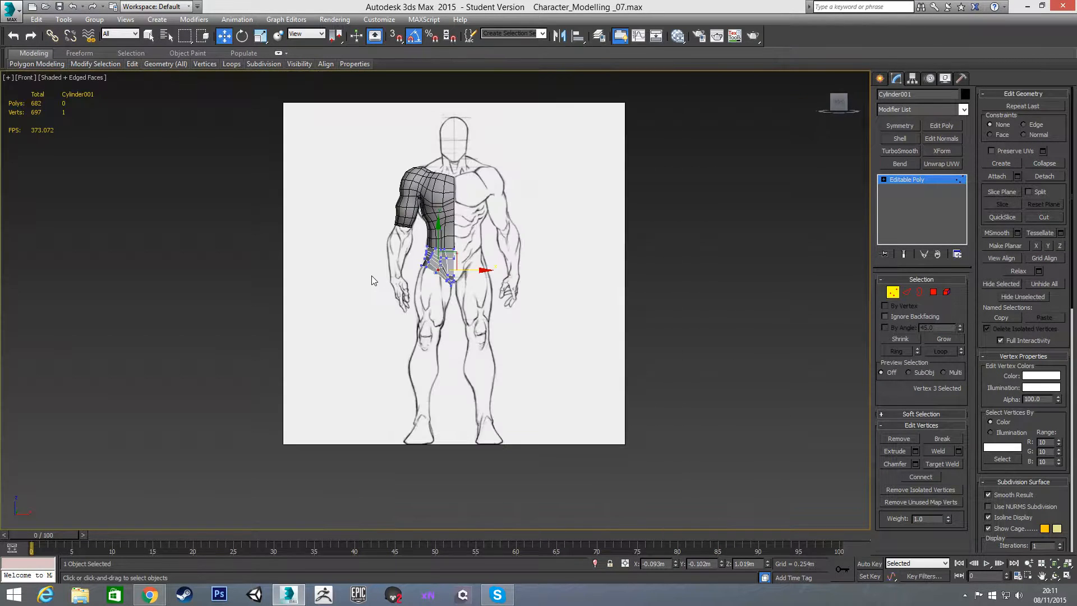
pyautogui.scroll(5, 422, 281)
pyautogui.click(500, 245)
pyautogui.scroll(5, 500, 244)
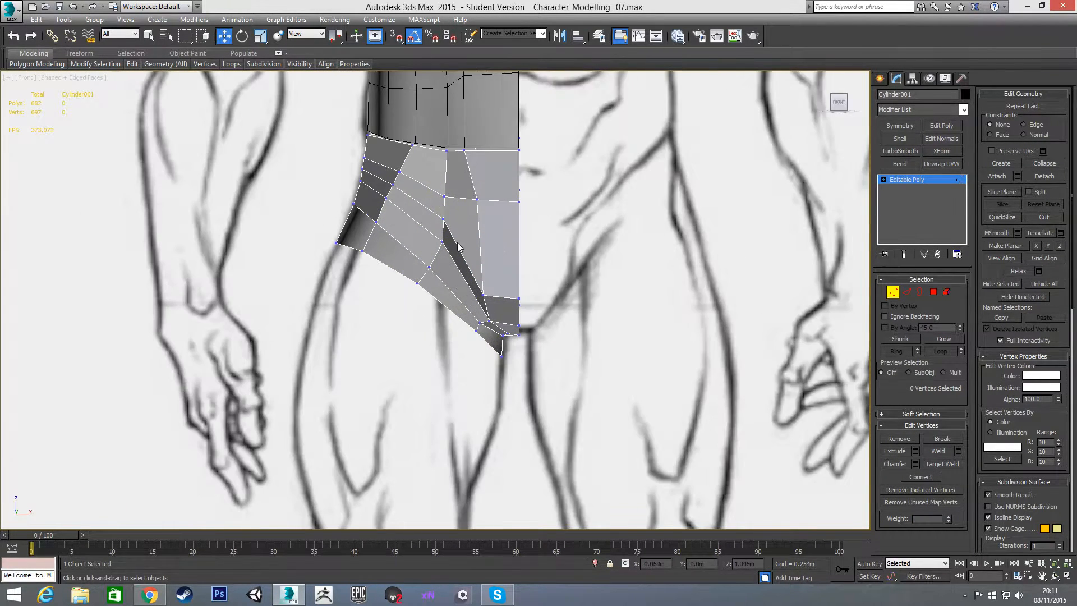
pyautogui.moveTo(481, 232)
pyautogui.keyDown('alt'); pyautogui.mouseDown(button='middle')
pyautogui.moveTo(506, 238)
pyautogui.moveTo(497, 234)
pyautogui.mouseUp(button='middle'); pyautogui.keyUp('alt')
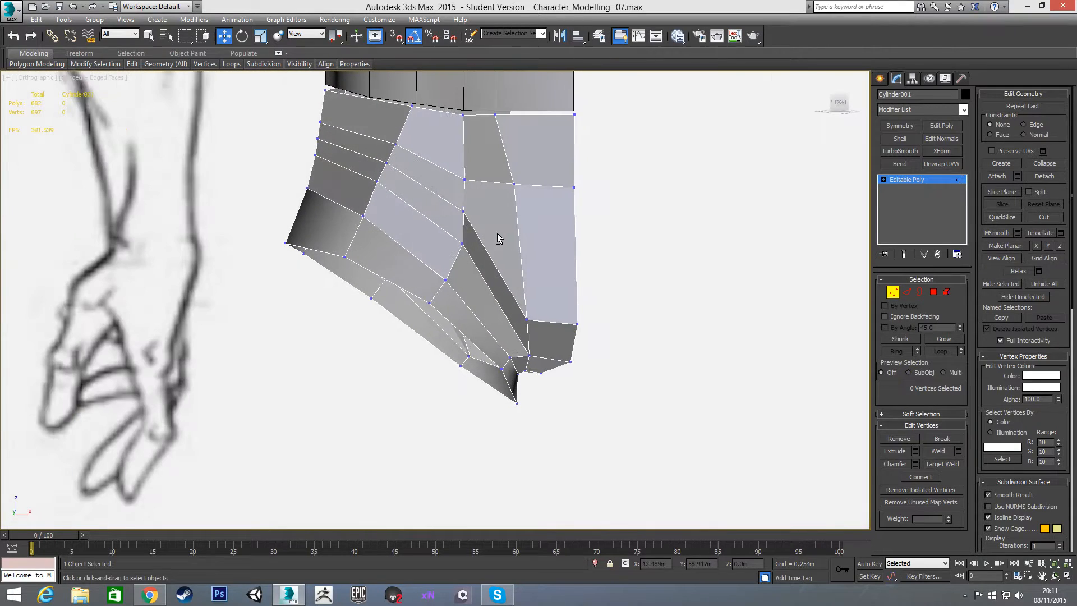
pyautogui.click(461, 246)
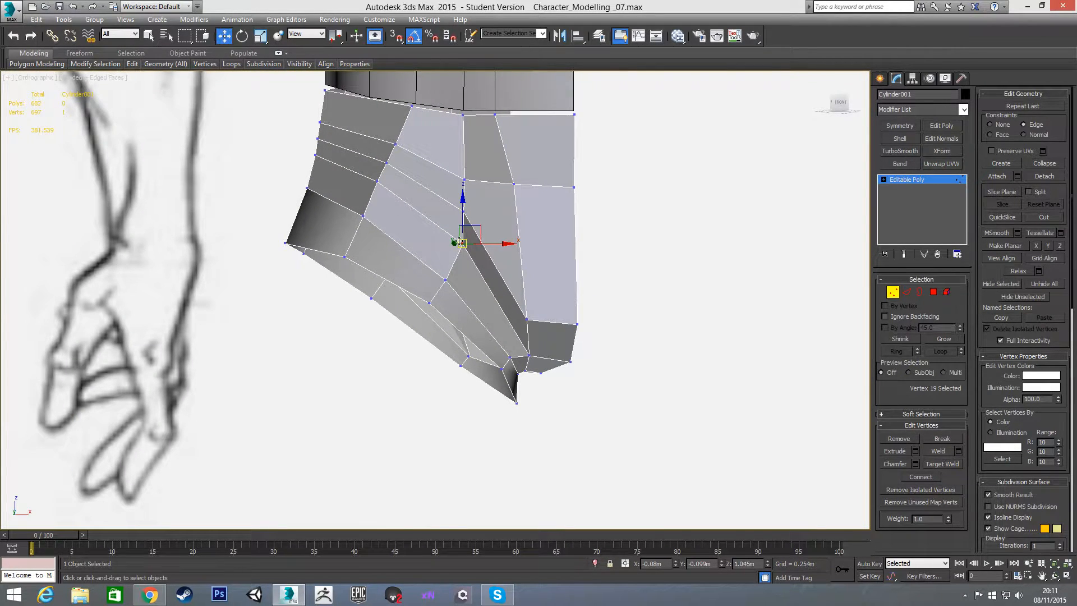
pyautogui.press('f')
pyautogui.scroll(8, 478, 248)
pyautogui.moveTo(516, 243); pyautogui.dragTo(509, 259)
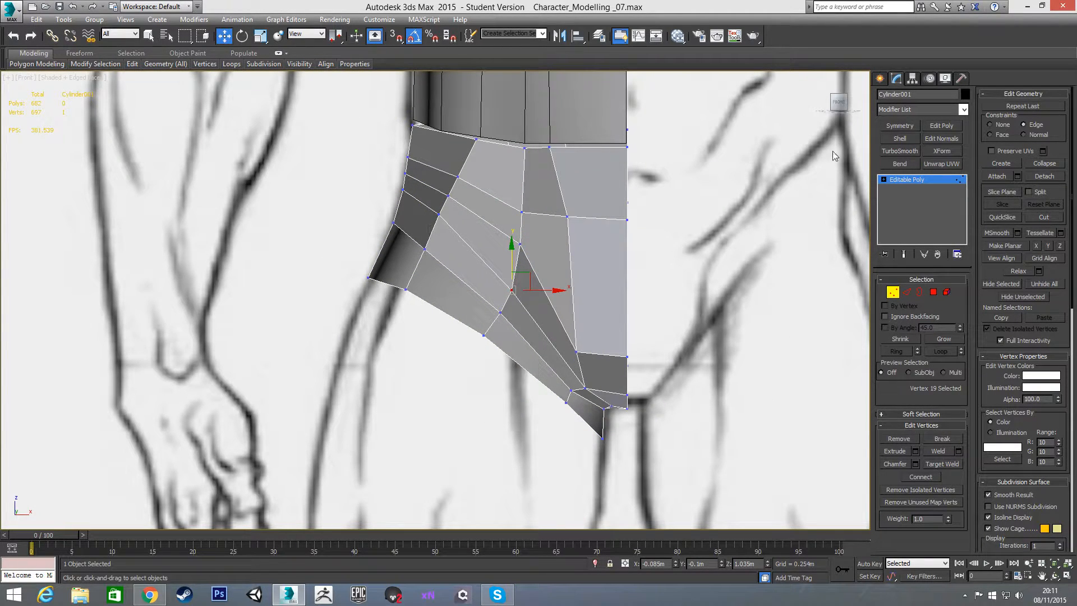
# Slide the outer hip vertices of the lower loops up along their edges in the front view to even out their spacing.
pyautogui.click(440, 213)
pyautogui.moveTo(438, 186); pyautogui.dragTo(430, 204)
pyautogui.click(403, 189)
pyautogui.moveTo(400, 162); pyautogui.dragTo(425, 231)
pyautogui.click(394, 223)
pyautogui.click(424, 249)
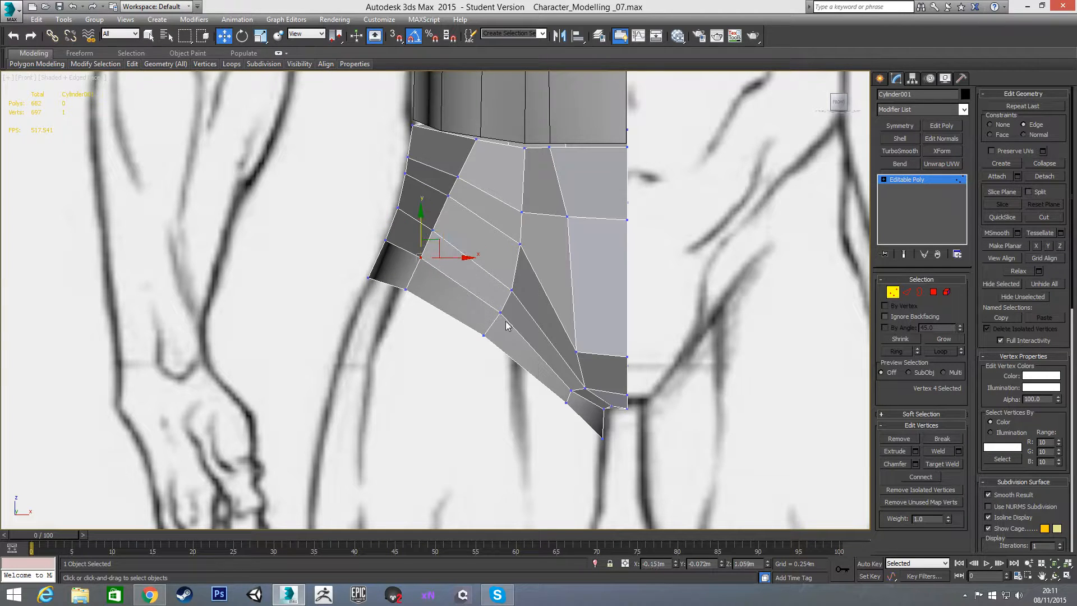
# Slide the three vertices of the upper row across the back of the pelvis up along their edges in the back view.
pyautogui.keyDown('alt'); pyautogui.moveTo(563, 380); pyautogui.dragTo(536, 251, button='middle'); pyautogui.keyUp('alt')
pyautogui.press('v')
pyautogui.click(524, 271)
pyautogui.press('z')
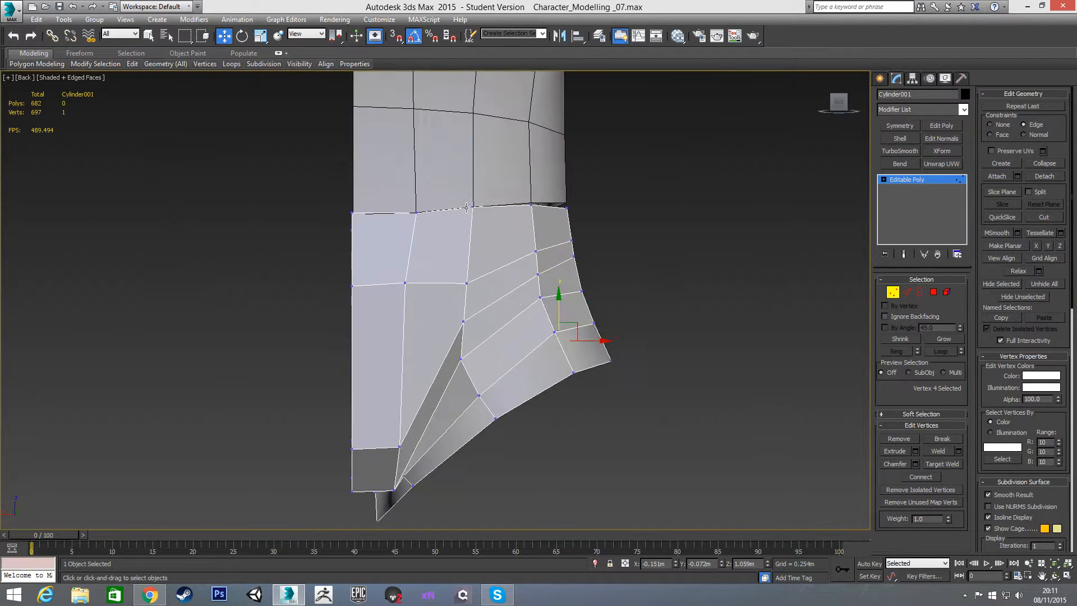
pyautogui.click(467, 283)
pyautogui.moveTo(468, 284); pyautogui.dragTo(468, 265)
pyautogui.click(406, 281)
pyautogui.moveTo(403, 259); pyautogui.dragTo(412, 225)
pyautogui.click(352, 287)
pyautogui.moveTo(352, 263); pyautogui.dragTo(350, 245)
pyautogui.moveTo(381, 291); pyautogui.dragTo(377, 251, button='middle')
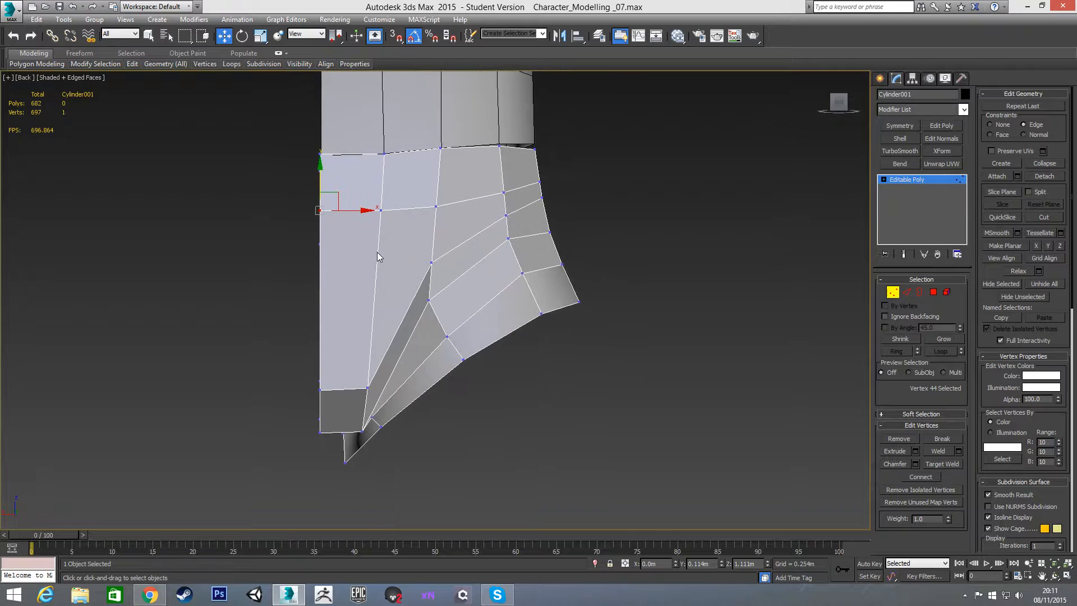
# Set the movement constraint to None and move the outer buttock vertices outward individually in the back view.
pyautogui.click(368, 387)
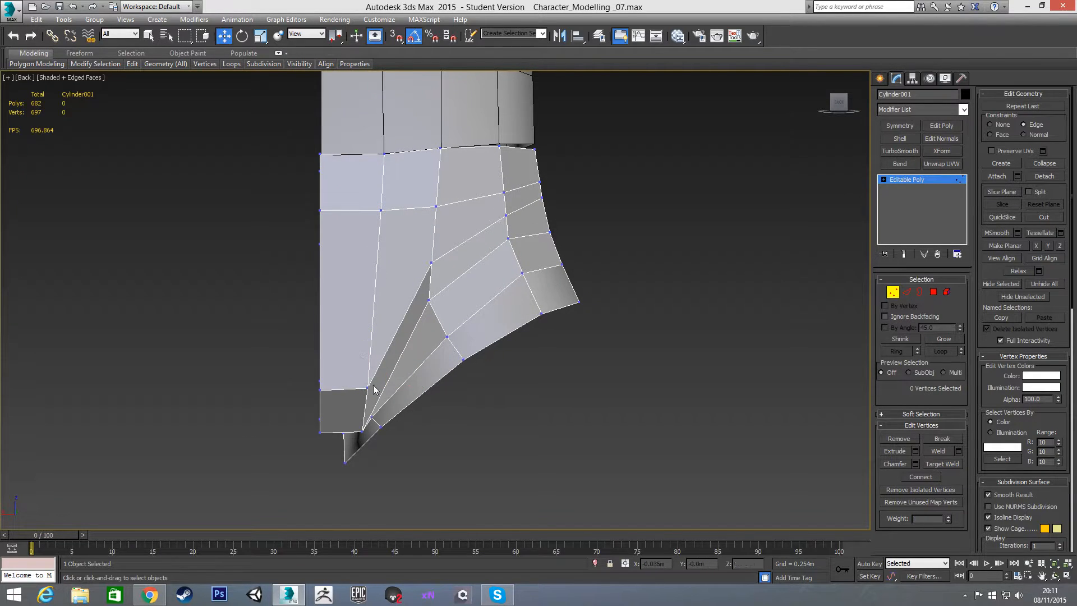
pyautogui.moveTo(398, 391); pyautogui.dragTo(398, 392)
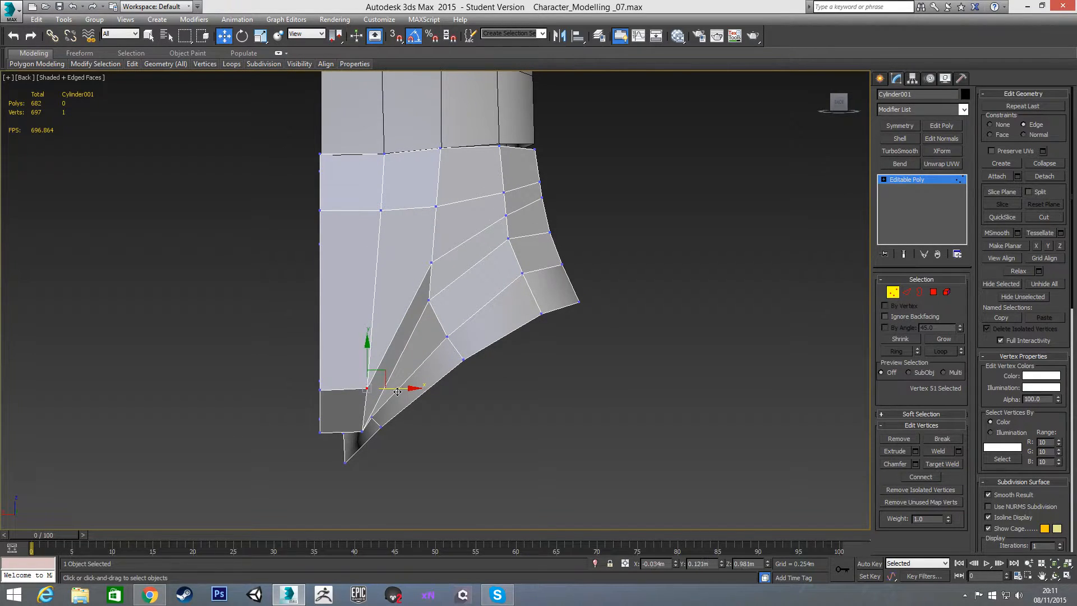
pyautogui.click(432, 263)
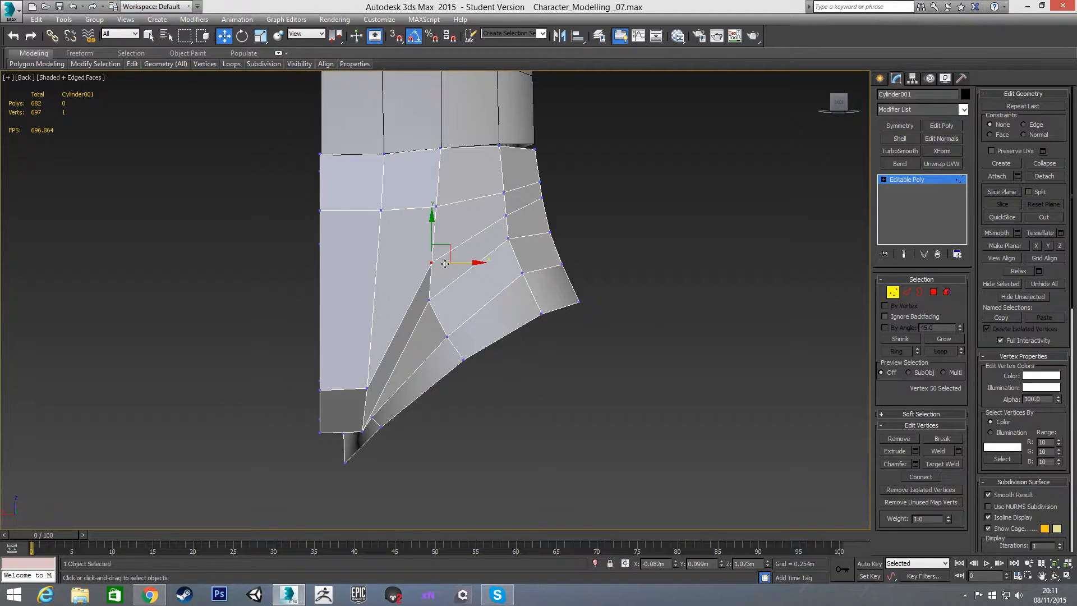
pyautogui.moveTo(448, 243); pyautogui.dragTo(456, 254)
pyautogui.click(429, 300)
pyautogui.moveTo(447, 291); pyautogui.dragTo(455, 297)
pyautogui.moveTo(435, 207); pyautogui.dragTo(449, 206)
pyautogui.click(439, 271)
pyautogui.moveTo(439, 271); pyautogui.dragTo(469, 311)
pyautogui.click(439, 308)
# Move the outer buttock vertex above the leg opening backward, fitting its depth against the side reference.
pyautogui.keyDown('alt'); pyautogui.moveTo(436, 335); pyautogui.dragTo(315, 318, button='middle'); pyautogui.keyUp('alt')
pyautogui.click(450, 272)
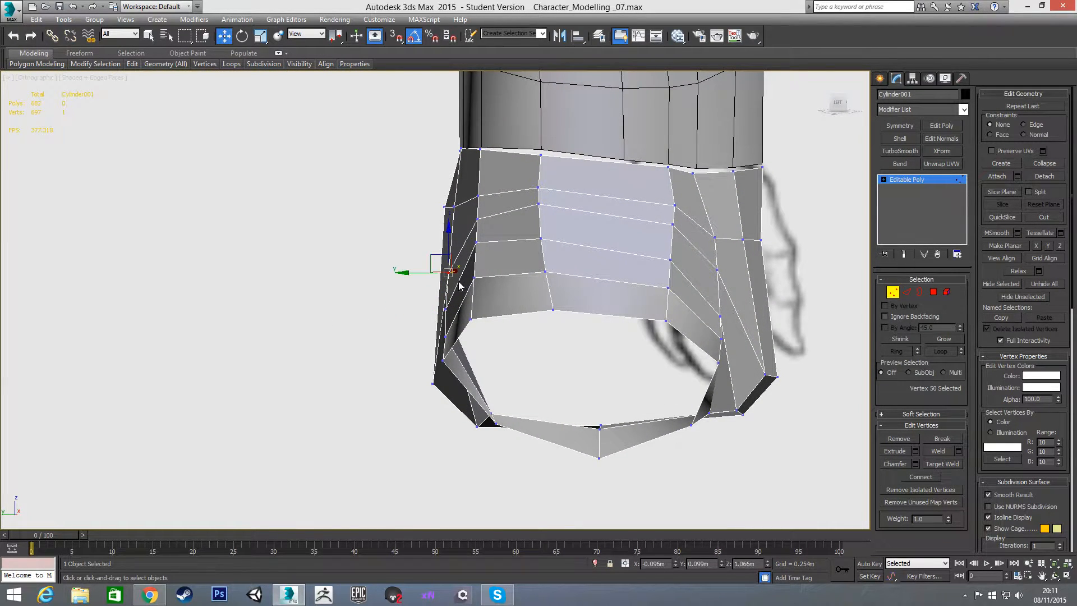
pyautogui.moveTo(417, 275); pyautogui.dragTo(393, 274)
pyautogui.press('l')
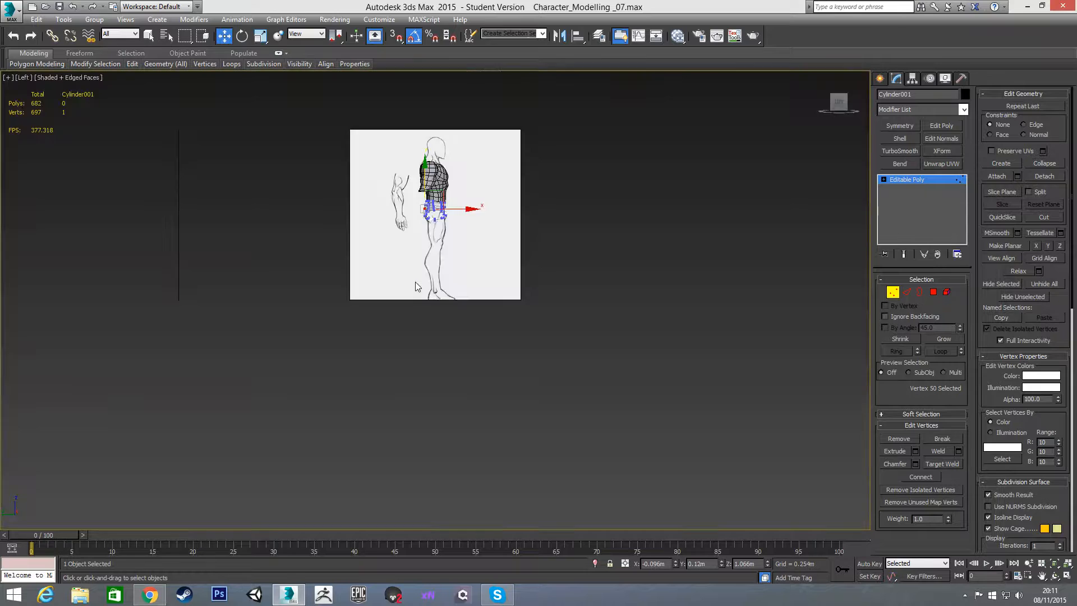
pyautogui.scroll(10, 430, 218)
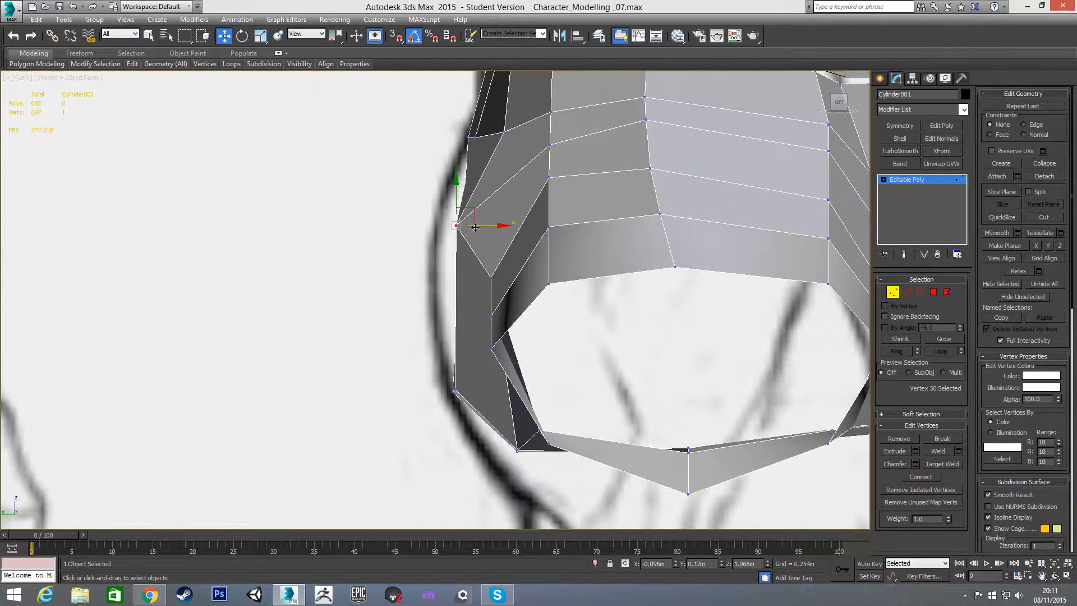
pyautogui.moveTo(547, 230); pyautogui.dragTo(506, 233)
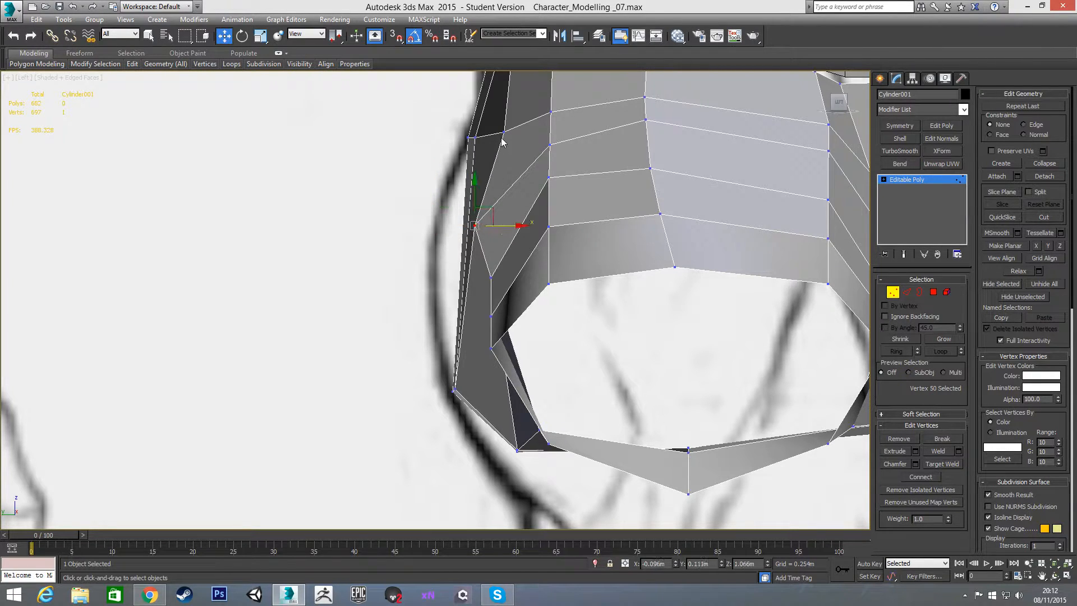
# Reposition the upper, outer and lower buttock vertices beside the back centre individually to round the rear profile.
pyautogui.click(505, 129)
pyautogui.moveTo(495, 166); pyautogui.dragTo(474, 231, button='middle')
pyautogui.scroll(-2, 474, 230)
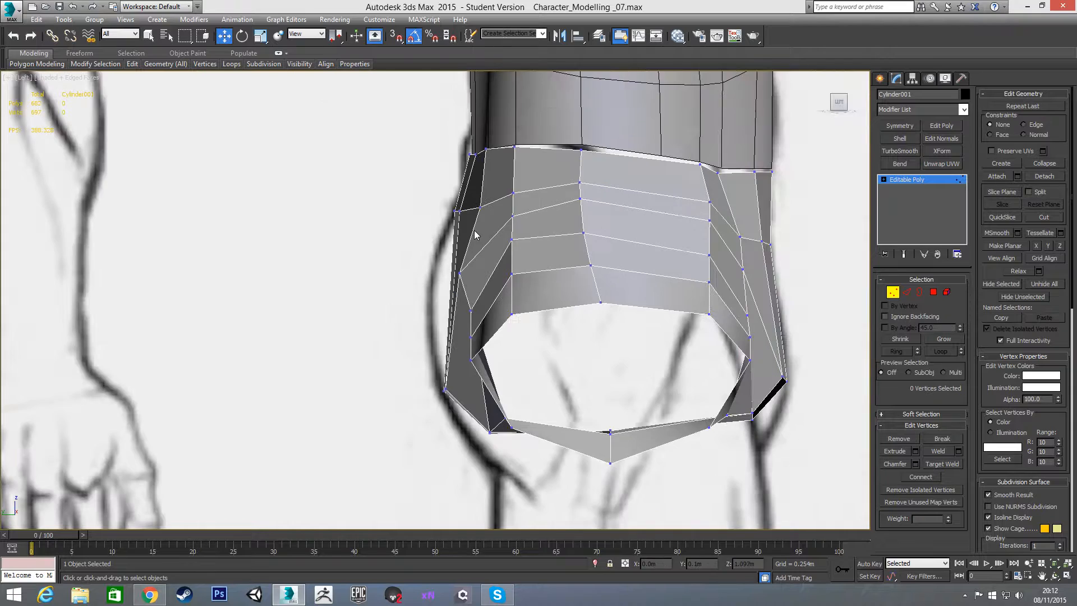
pyautogui.click(480, 208)
pyautogui.moveTo(513, 211); pyautogui.dragTo(490, 212)
pyautogui.click(461, 271)
pyautogui.moveTo(460, 272); pyautogui.dragTo(448, 274)
pyautogui.keyDown('alt'); pyautogui.moveTo(465, 353); pyautogui.dragTo(397, 383, button='middle'); pyautogui.keyUp('alt')
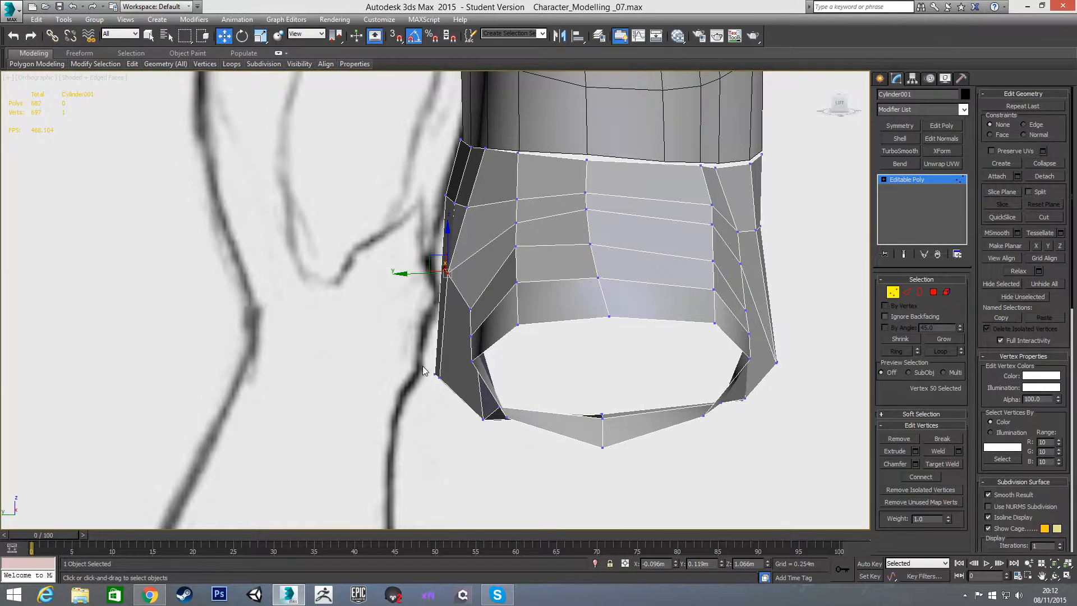
pyautogui.click(438, 375)
pyautogui.moveTo(410, 360)
pyautogui.mouseDown()
pyautogui.moveTo(444, 395)
pyautogui.moveTo(414, 378)
pyautogui.mouseUp()
pyautogui.keyDown('alt'); pyautogui.moveTo(416, 377); pyautogui.dragTo(472, 306, button='middle'); pyautogui.keyUp('alt')
# Connect the ring of vertical edges between the upper back row and the buttock's lower edge to add an edge loop.
pyautogui.press('2')
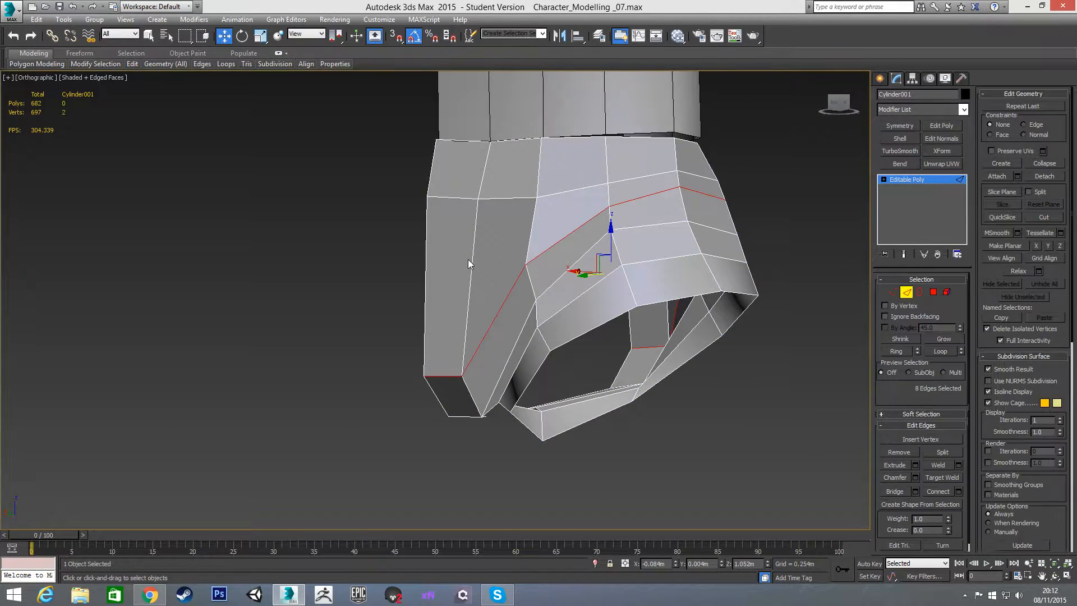
pyautogui.click(473, 261)
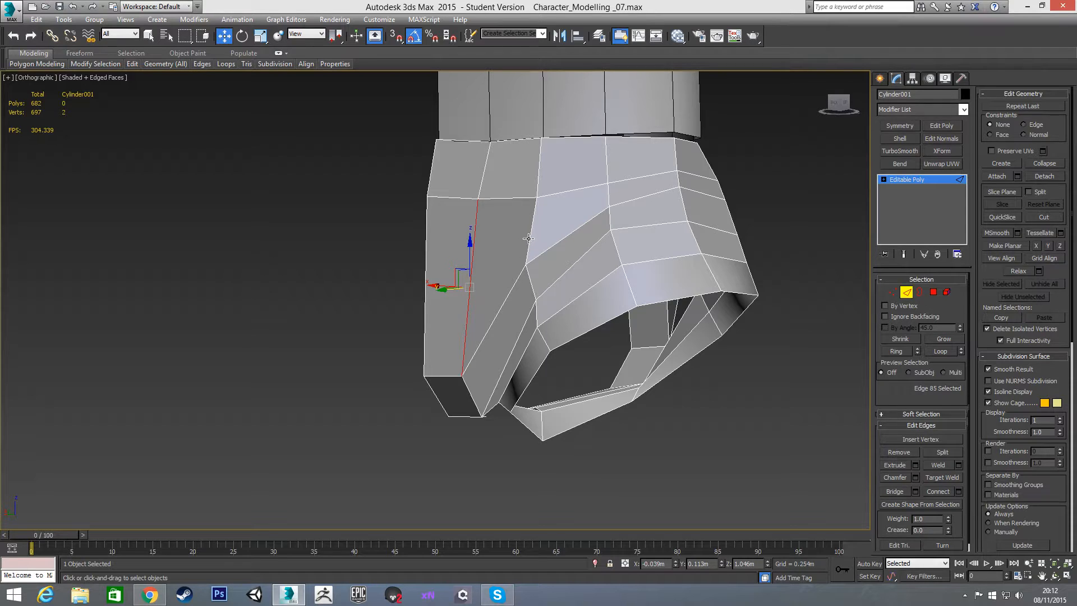
pyautogui.keyDown('shift'); pyautogui.click(427, 268); pyautogui.keyUp('shift')
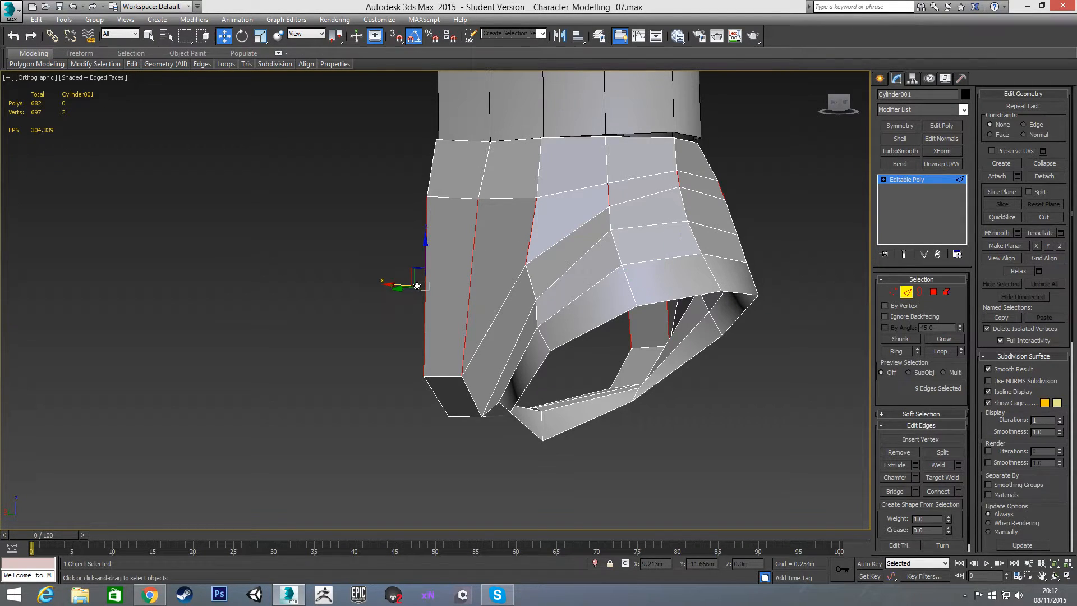
pyautogui.rightClick(405, 280)
pyautogui.click(324, 319)
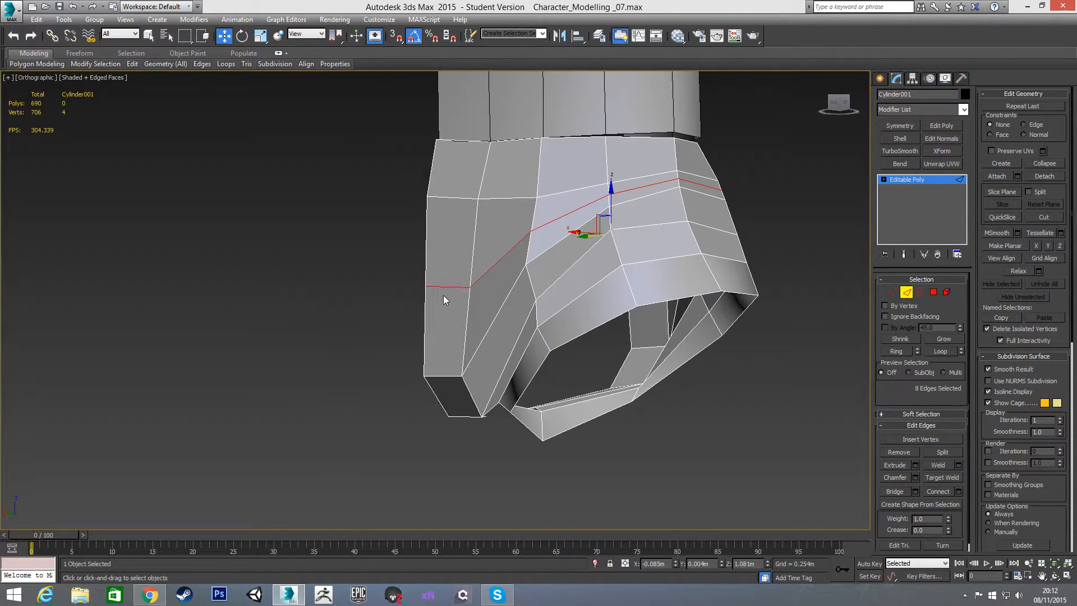
# Move the back centre vertices of the added loop and the row above to fit the side reference's buttock outline.
pyautogui.press('1')
pyautogui.press('l')
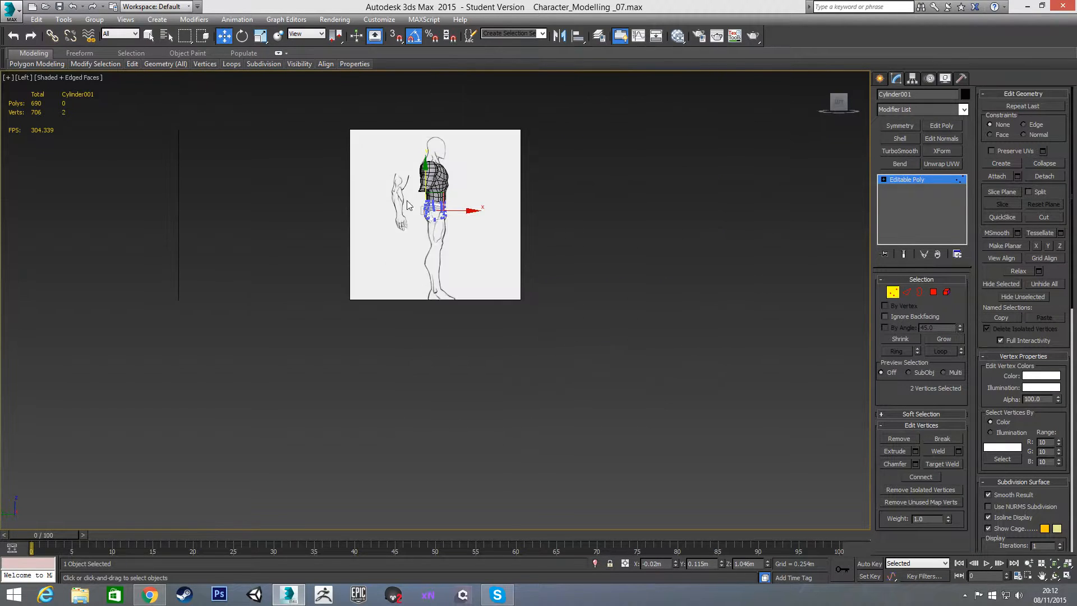
pyautogui.scroll(6, 449, 311)
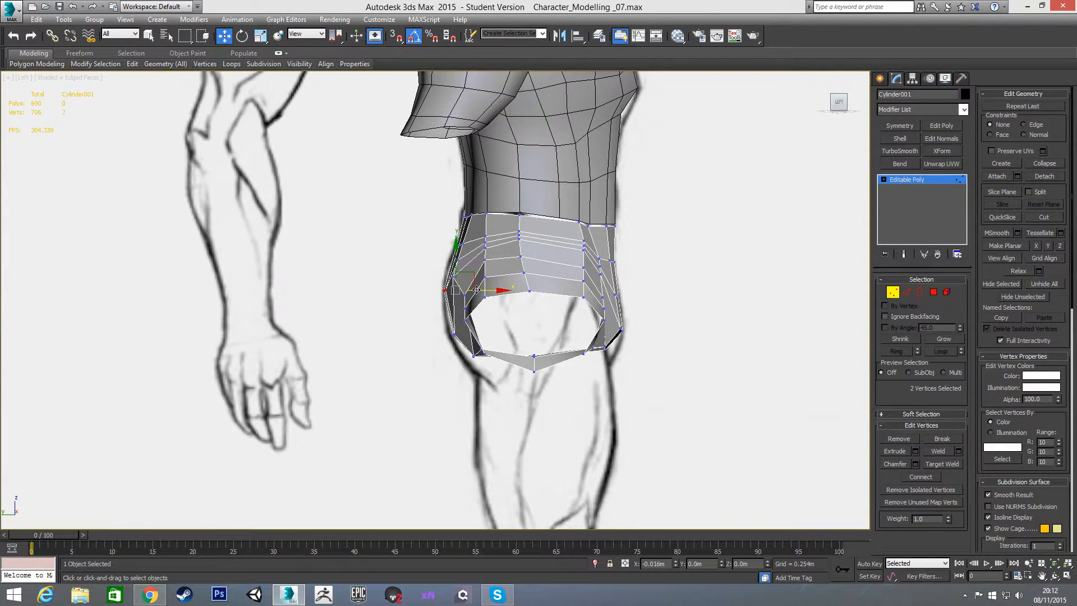
pyautogui.scroll(3, 442, 289)
pyautogui.moveTo(482, 209); pyautogui.dragTo(496, 196)
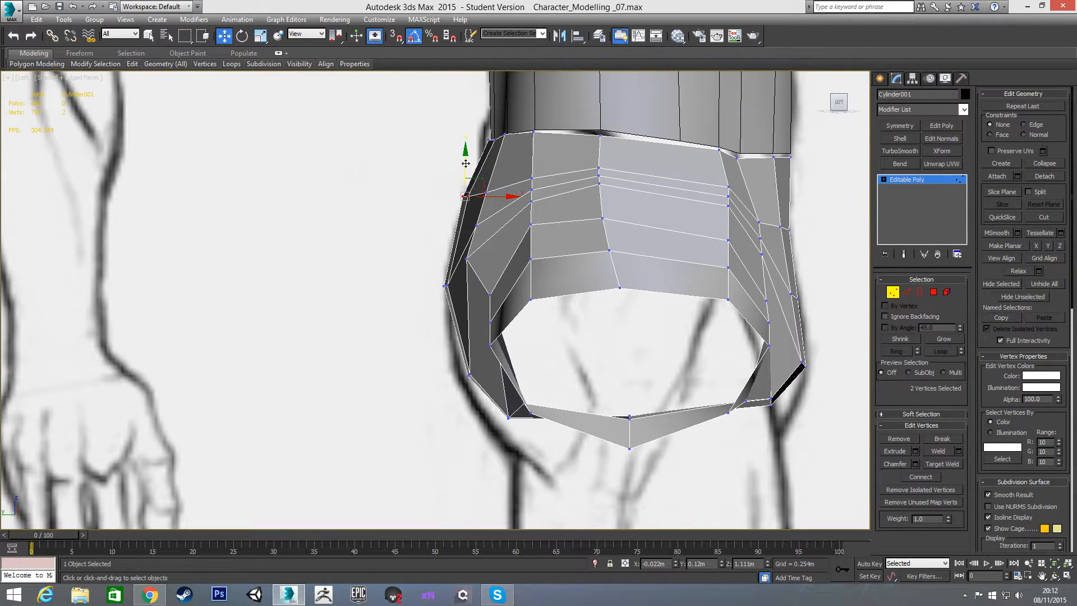
pyautogui.moveTo(465, 163)
pyautogui.mouseDown()
pyautogui.moveTo(467, 175)
pyautogui.moveTo(486, 167)
pyautogui.mouseUp()
# Move the back vertices beside the centre line from the waist to the lower buttock individually to follow the side reference's curve.
pyautogui.click(486, 192)
pyautogui.moveTo(468, 211); pyautogui.dragTo(468, 212)
pyautogui.moveTo(461, 173); pyautogui.dragTo(460, 183)
pyautogui.click(442, 276)
pyautogui.click(448, 285)
pyautogui.moveTo(466, 288); pyautogui.dragTo(468, 268)
pyautogui.click(466, 208)
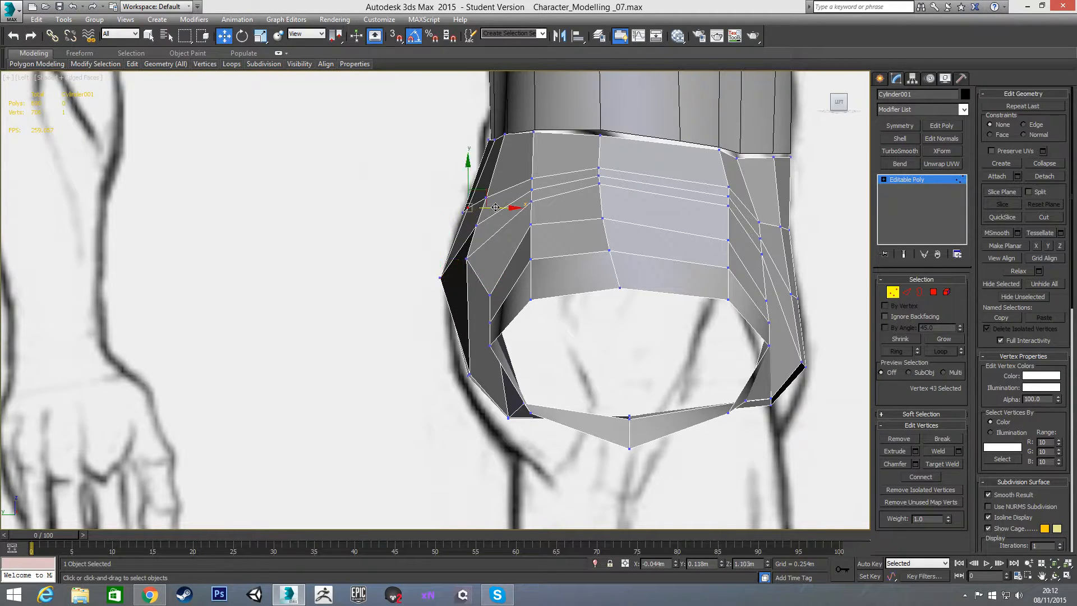
pyautogui.click(495, 140)
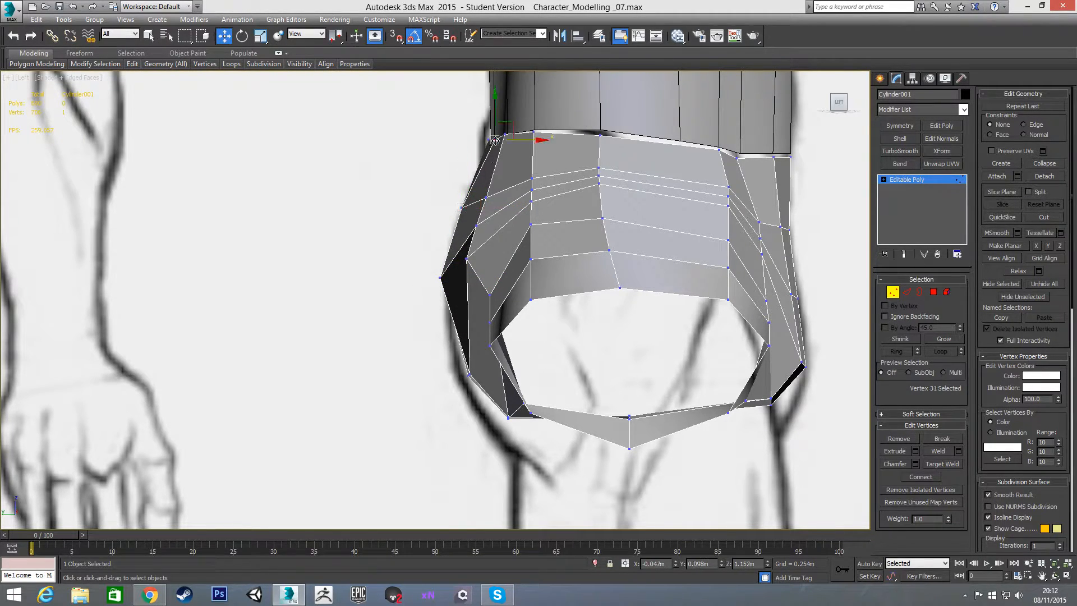
pyautogui.moveTo(520, 142); pyautogui.dragTo(515, 142)
pyautogui.click(469, 373)
pyautogui.moveTo(493, 374); pyautogui.dragTo(484, 374)
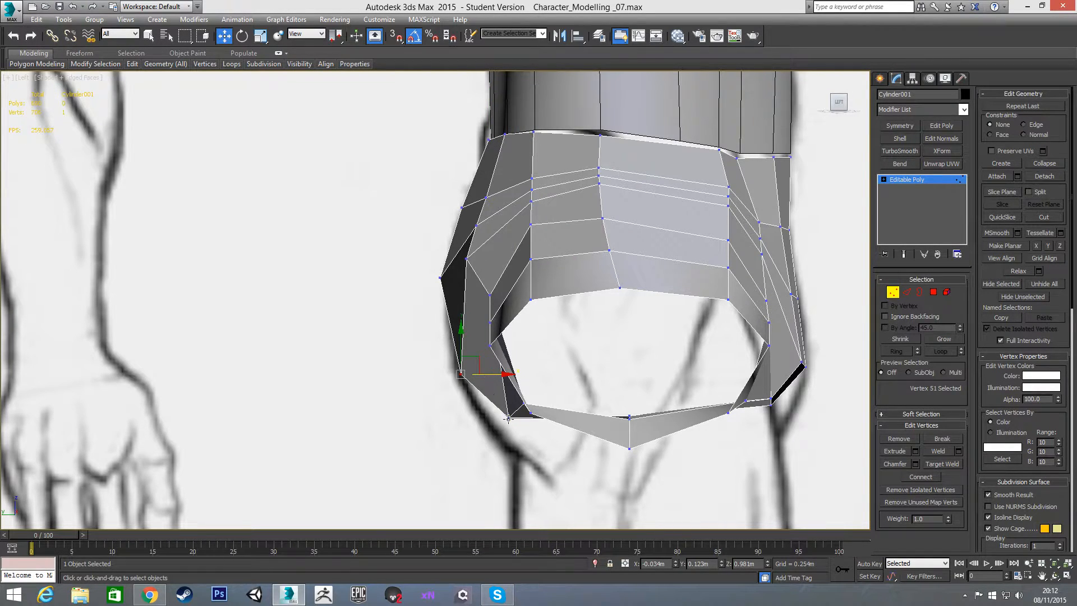
# Move the vertices of the buttock column beside the back centre line outward to widen the buttock.
pyautogui.moveTo(496, 406)
pyautogui.keyDown('alt'); pyautogui.mouseDown(button='middle')
pyautogui.moveTo(606, 432)
pyautogui.moveTo(559, 455)
pyautogui.mouseUp(button='middle'); pyautogui.keyUp('alt')
pyautogui.click(531, 306)
pyautogui.keyDown('alt'); pyautogui.moveTo(517, 311); pyautogui.dragTo(567, 368, button='middle'); pyautogui.keyUp('alt')
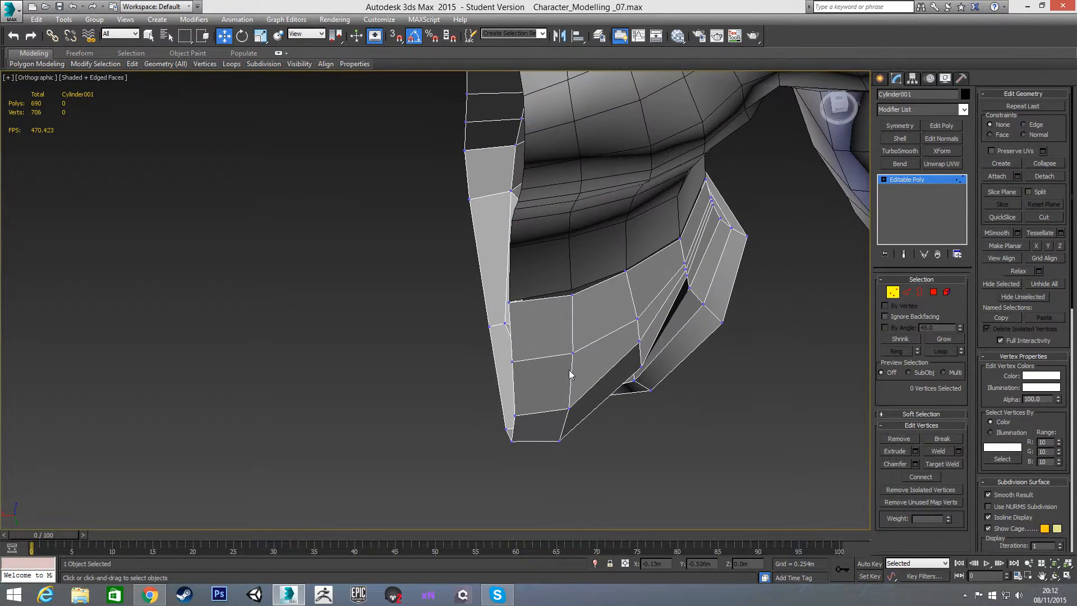
pyautogui.click(569, 409)
pyautogui.moveTo(540, 412); pyautogui.dragTo(558, 410)
pyautogui.click(572, 354)
pyautogui.moveTo(545, 356); pyautogui.dragTo(560, 392)
pyautogui.keyDown('alt'); pyautogui.moveTo(560, 392); pyautogui.dragTo(539, 375, button='middle'); pyautogui.keyUp('alt')
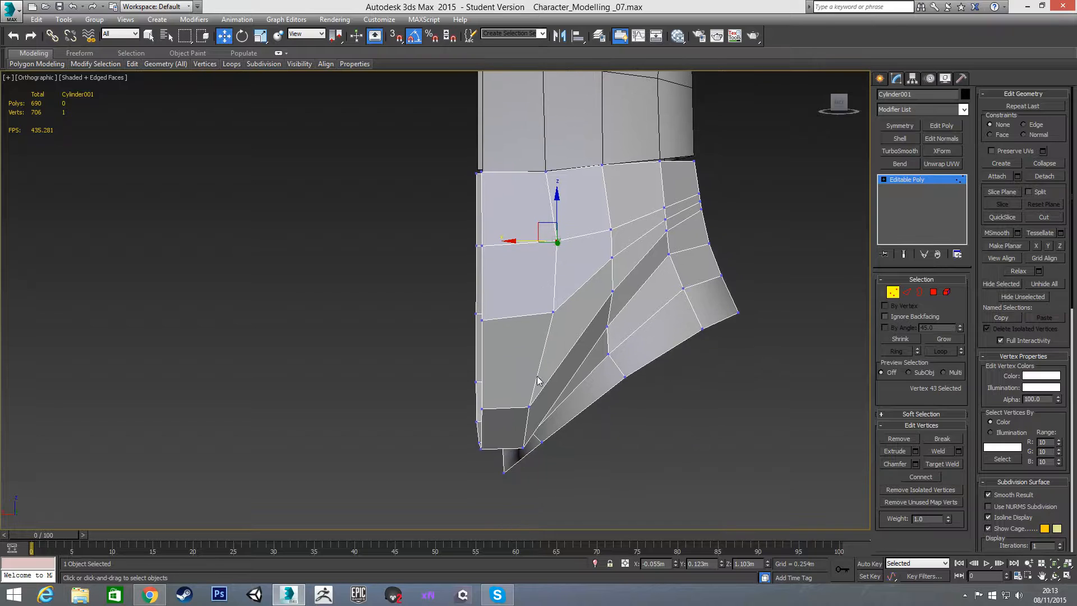
pyautogui.click(528, 408)
pyautogui.moveTo(492, 410); pyautogui.dragTo(506, 408)
# Move the vertices of the next buttock column outward individually to smooth the curve toward the hip.
pyautogui.keyDown('alt'); pyautogui.moveTo(564, 344); pyautogui.dragTo(584, 328, button='middle'); pyautogui.keyUp('alt')
pyautogui.click(614, 295)
pyautogui.moveTo(587, 294); pyautogui.dragTo(596, 229)
pyautogui.click(614, 262)
pyautogui.click(615, 230)
pyautogui.moveTo(640, 246)
pyautogui.keyDown('alt'); pyautogui.mouseDown(button='middle')
pyautogui.moveTo(692, 268)
pyautogui.moveTo(621, 254)
pyautogui.mouseUp(button='middle'); pyautogui.keyUp('alt')
# Constrain movement to Edge and slide the two upper rear hip vertices up along their edges to spread the crowded loops.
pyautogui.moveTo(686, 251); pyautogui.dragTo(661, 258, button='middle')
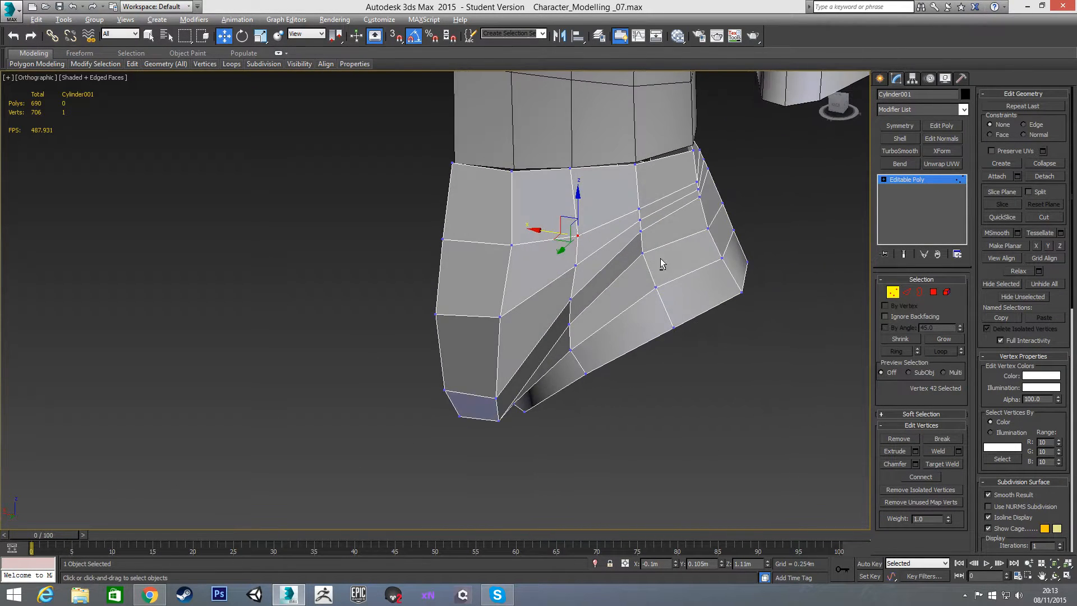
pyautogui.scroll(2, 641, 223)
pyautogui.click(639, 205)
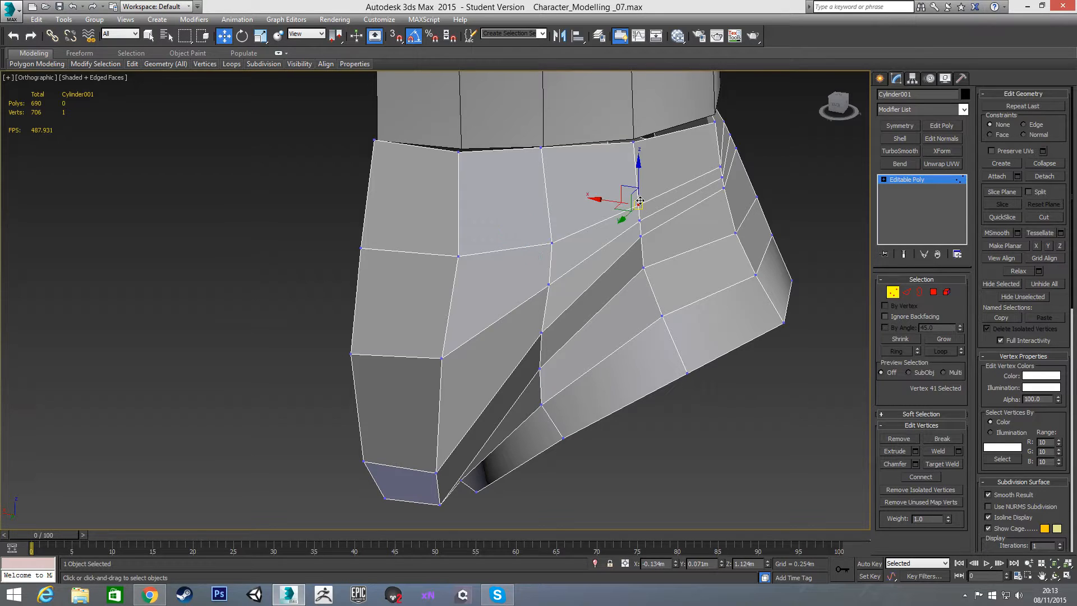
pyautogui.hotkey('shift', 'x')
pyautogui.moveTo(638, 184); pyautogui.dragTo(640, 148)
pyautogui.click(640, 220)
pyautogui.moveTo(639, 206); pyautogui.dragTo(638, 192)
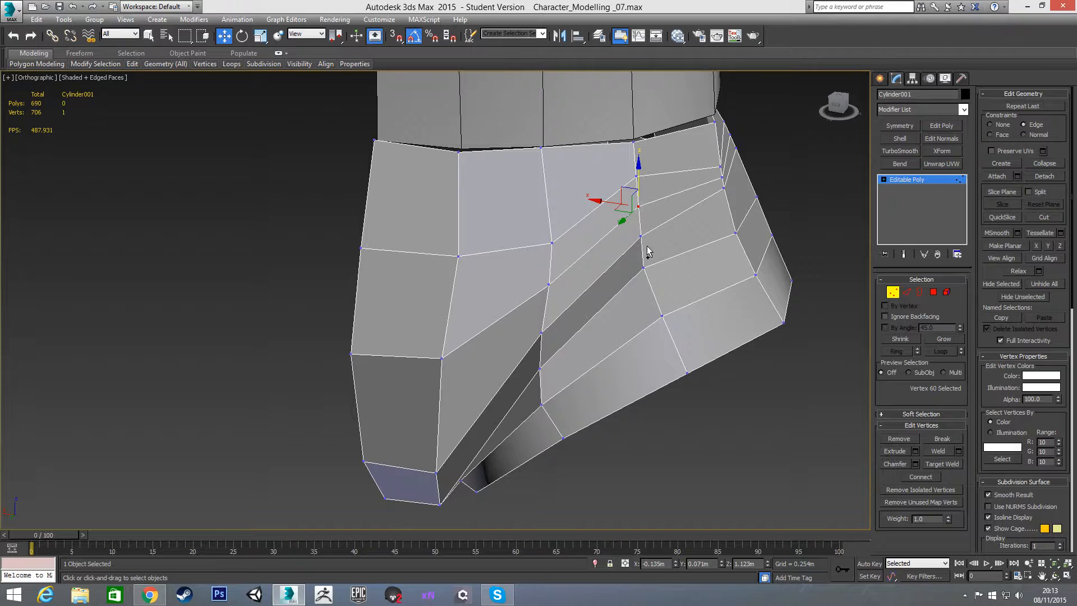
# Set the constraint to None and move the rear hip column's vertices outward to round the side of the hip.
pyautogui.moveTo(638, 188)
pyautogui.keyDown('alt'); pyautogui.mouseDown(button='middle')
pyautogui.moveTo(682, 216)
pyautogui.moveTo(645, 200)
pyautogui.mouseUp(button='middle'); pyautogui.keyUp('alt')
pyautogui.click(633, 177)
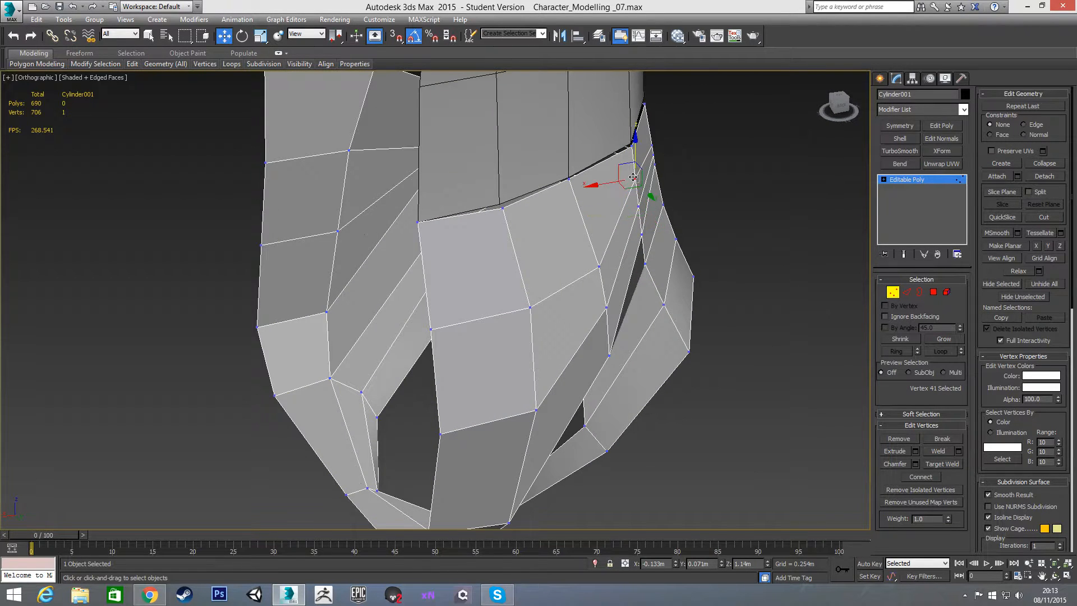
pyautogui.click(638, 208)
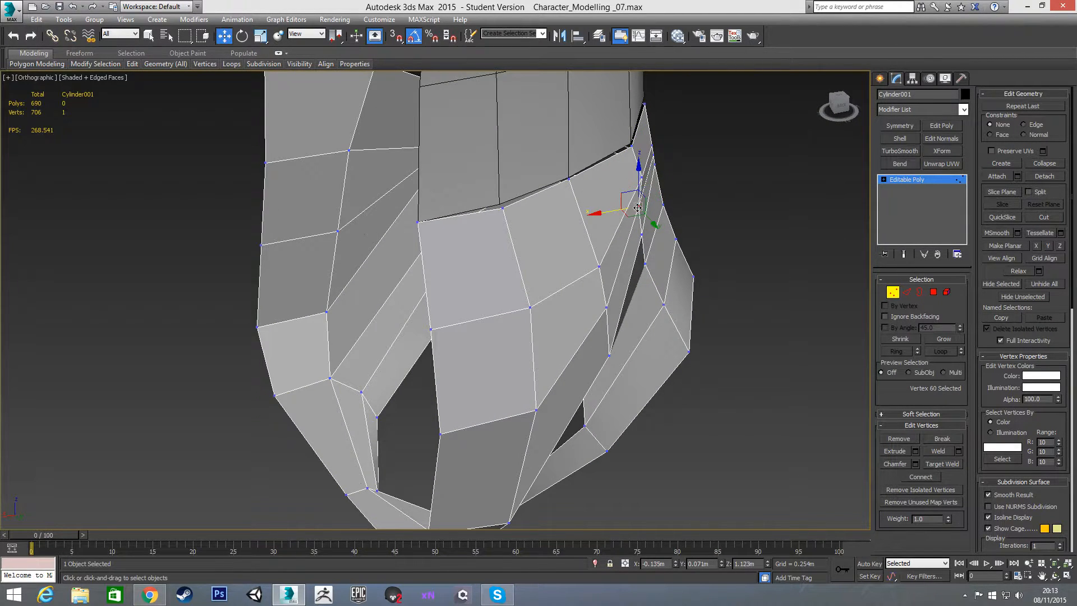
pyautogui.moveTo(615, 209); pyautogui.dragTo(623, 211)
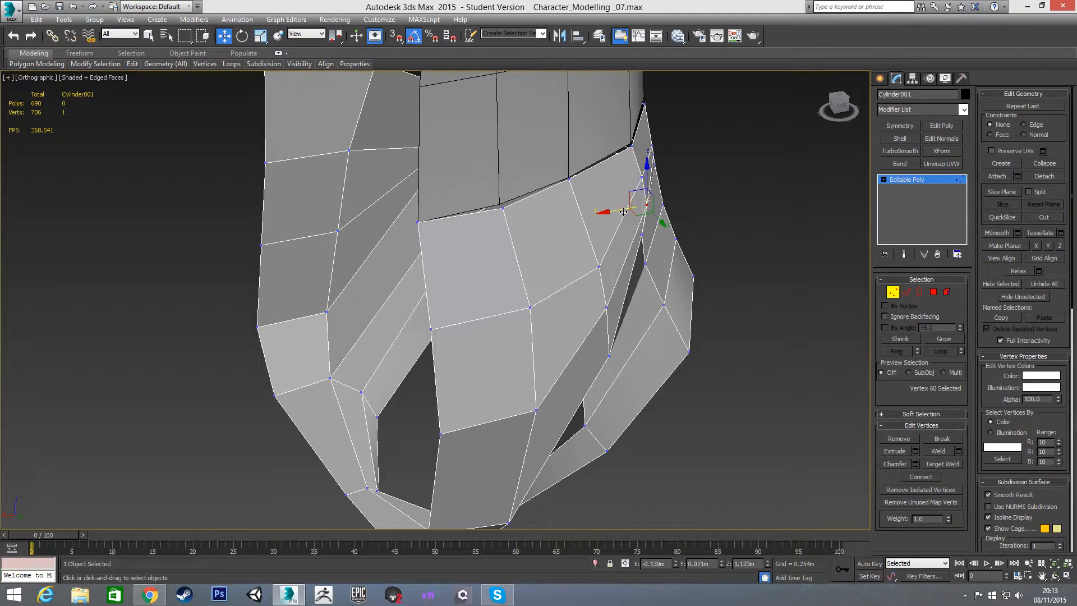
pyautogui.click(642, 236)
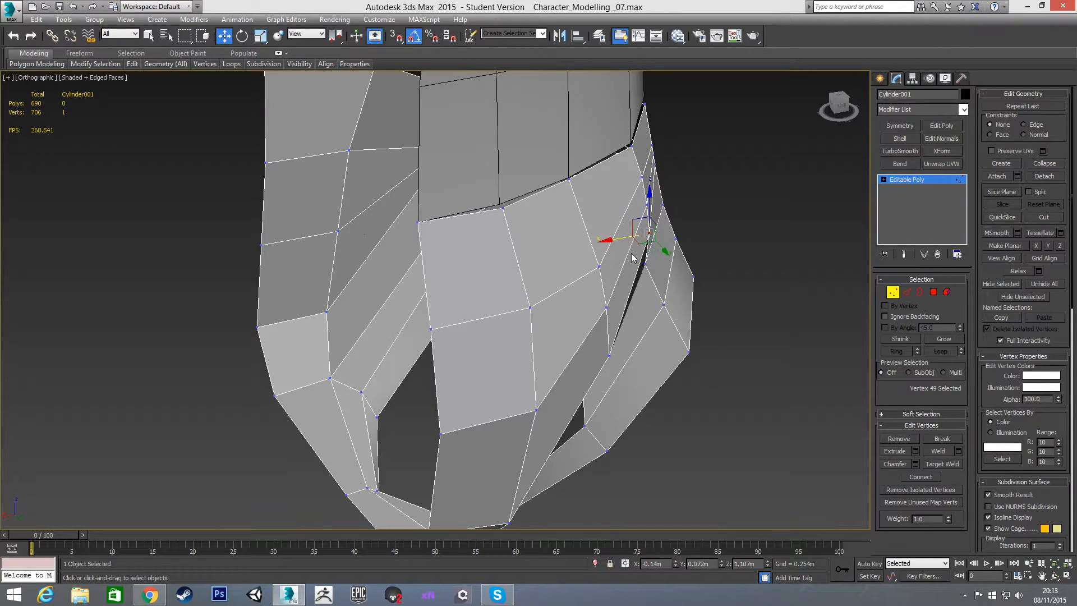
pyautogui.click(645, 263)
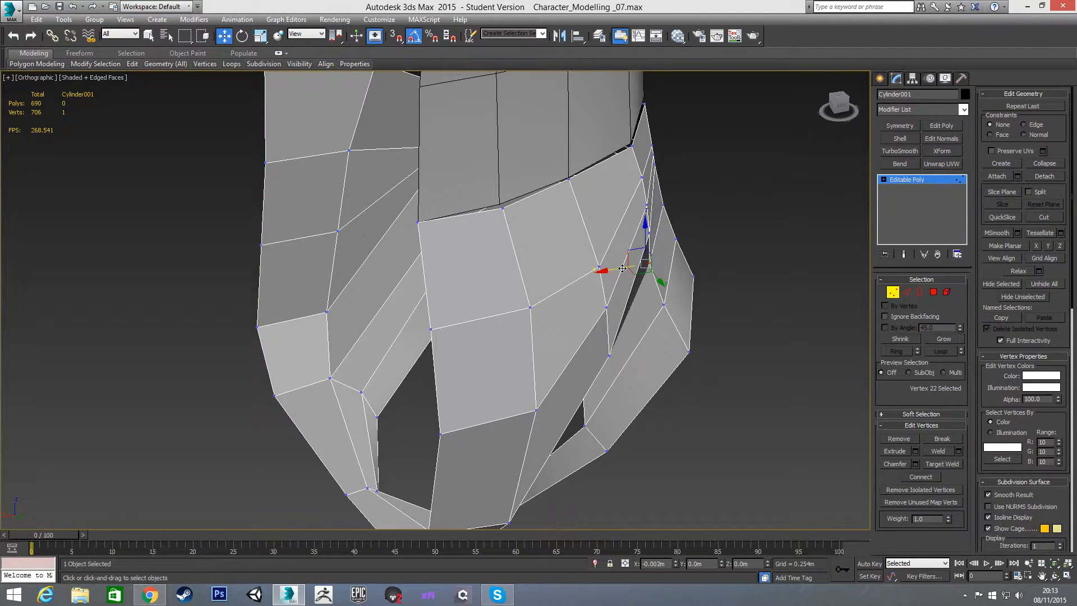
# Constrain movement to Edge and slide the outermost hip vertices along their edges in the front view to space the loops evenly.
pyautogui.keyDown('alt'); pyautogui.moveTo(736, 266); pyautogui.dragTo(429, 264, button='middle'); pyautogui.keyUp('alt')
pyautogui.keyDown('alt'); pyautogui.moveTo(602, 276); pyautogui.dragTo(520, 270, button='middle'); pyautogui.keyUp('alt')
pyautogui.scroll(-2, 521, 270)
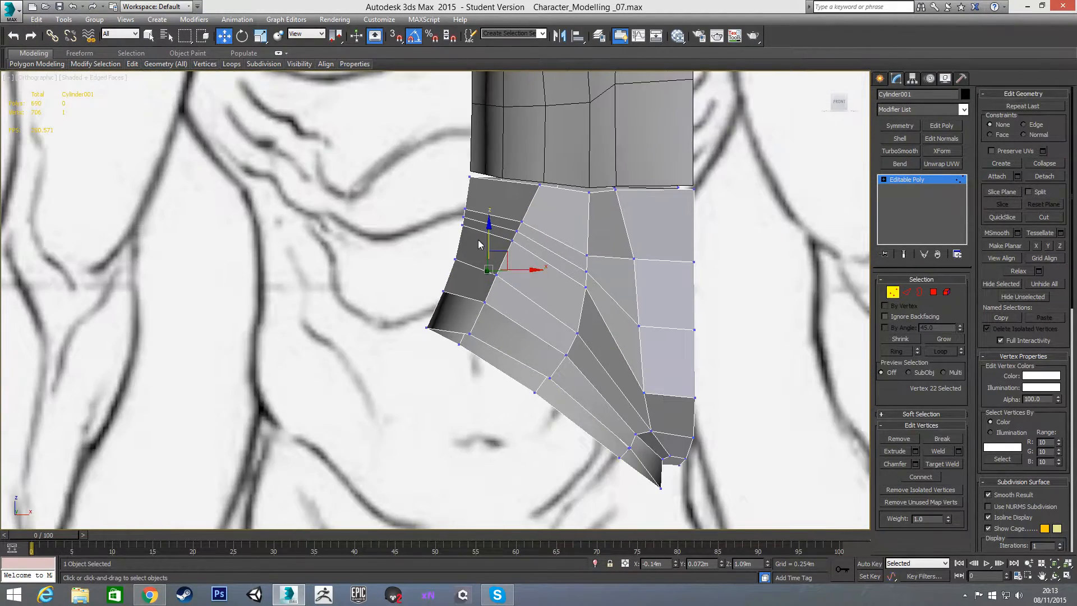
pyautogui.click(464, 211)
pyautogui.hotkey('shift', 'x')
pyautogui.moveTo(466, 191); pyautogui.dragTo(461, 216)
pyautogui.click(462, 227)
# Slide the vertices of the two front hip columns along their edges to even out the loops across the front.
pyautogui.click(511, 239)
pyautogui.moveTo(511, 239); pyautogui.dragTo(523, 195)
pyautogui.click(521, 221)
pyautogui.click(586, 255)
pyautogui.moveTo(586, 255); pyautogui.dragTo(585, 280)
pyautogui.click(587, 272)
pyautogui.click(585, 288)
# Move the inner-thigh vertex at the top of the crotch gap down from the rear view.
pyautogui.keyDown('alt'); pyautogui.moveTo(527, 306); pyautogui.dragTo(682, 255, button='middle'); pyautogui.keyUp('alt')
pyautogui.keyDown('alt'); pyautogui.moveTo(586, 263); pyautogui.dragTo(562, 322, button='middle'); pyautogui.keyUp('alt')
pyautogui.keyDown('alt'); pyautogui.moveTo(559, 364); pyautogui.dragTo(568, 282, button='middle'); pyautogui.keyUp('alt')
pyautogui.keyDown('alt'); pyautogui.moveTo(568, 282); pyautogui.dragTo(576, 246, button='middle'); pyautogui.keyUp('alt')
pyautogui.scroll(2, 575, 246)
pyautogui.scroll(2, 576, 246)
pyautogui.click(560, 239)
pyautogui.moveTo(562, 214); pyautogui.dragTo(562, 225)
# Lower the vertex at the crotch's underside beside the inner edge of the leg opening.
pyautogui.keyDown('alt'); pyautogui.moveTo(573, 251); pyautogui.dragTo(612, 283, button='middle'); pyautogui.keyUp('alt')
pyautogui.click(524, 316)
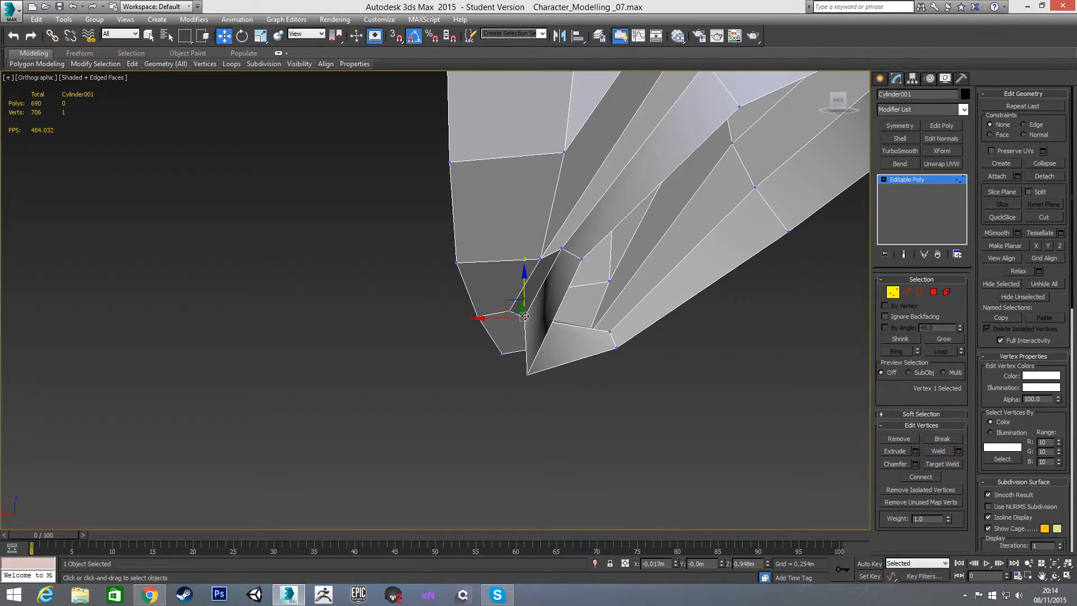
pyautogui.moveTo(522, 291); pyautogui.dragTo(523, 311)
pyautogui.keyDown('alt'); pyautogui.moveTo(651, 263); pyautogui.dragTo(452, 300, button='middle'); pyautogui.keyUp('alt')
pyautogui.scroll(-4, 506, 256)
pyautogui.moveTo(465, 215); pyautogui.dragTo(503, 305, button='middle')
pyautogui.scroll(-2, 503, 304)
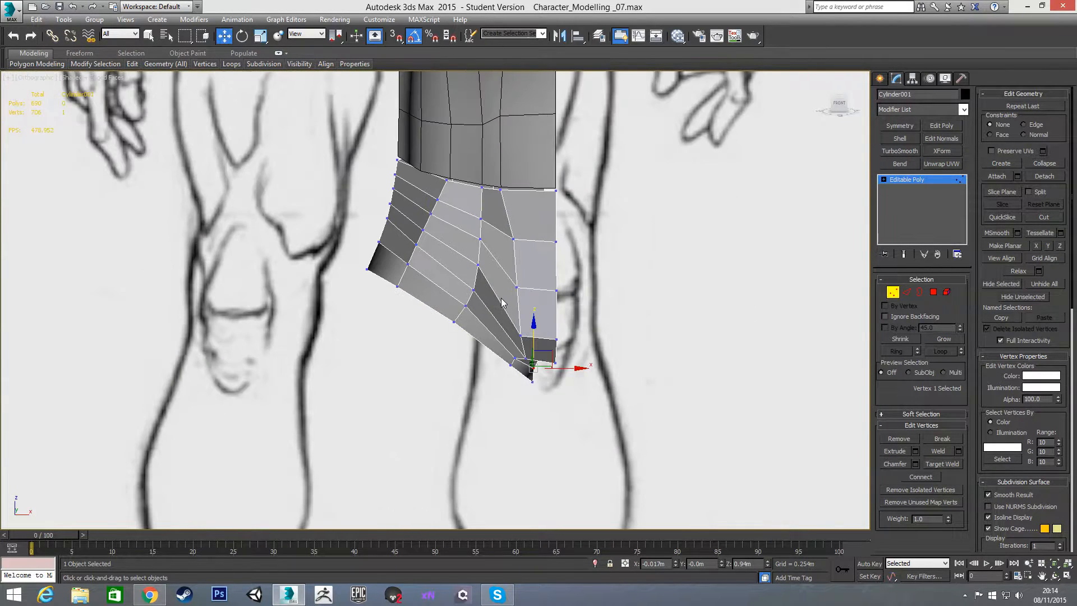
# Move the front centre vertices above the crotch forward and down in the left view to follow the reference outline.
pyautogui.press('l')
pyautogui.scroll(5, 486, 244)
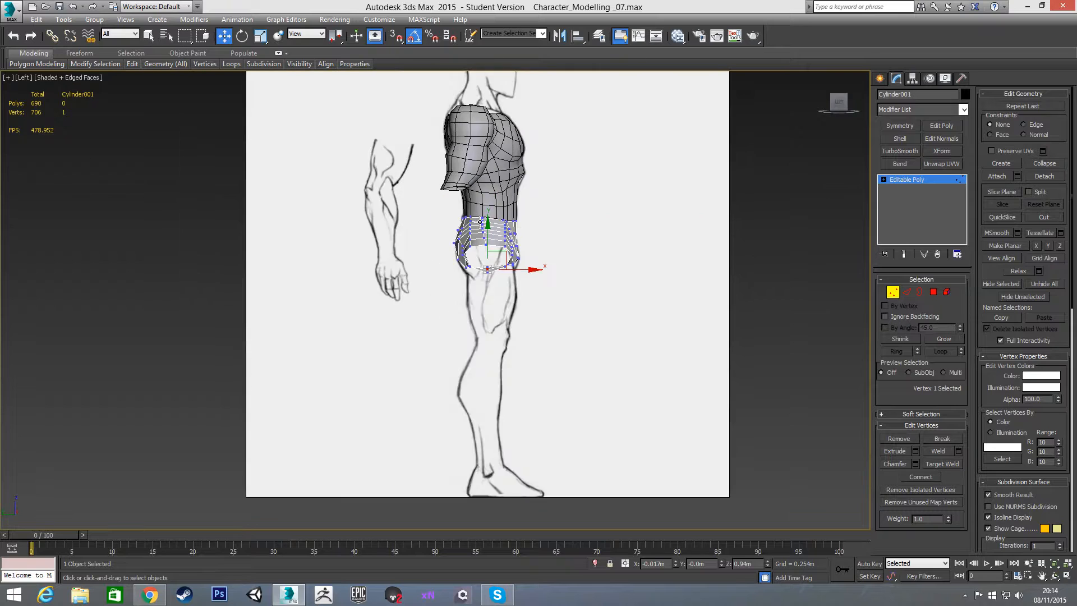
pyautogui.moveTo(597, 294); pyautogui.dragTo(597, 264, button='middle')
pyautogui.scroll(2, 598, 264)
pyautogui.keyDown('ctrl'); pyautogui.click(541, 315); pyautogui.keyUp('ctrl')
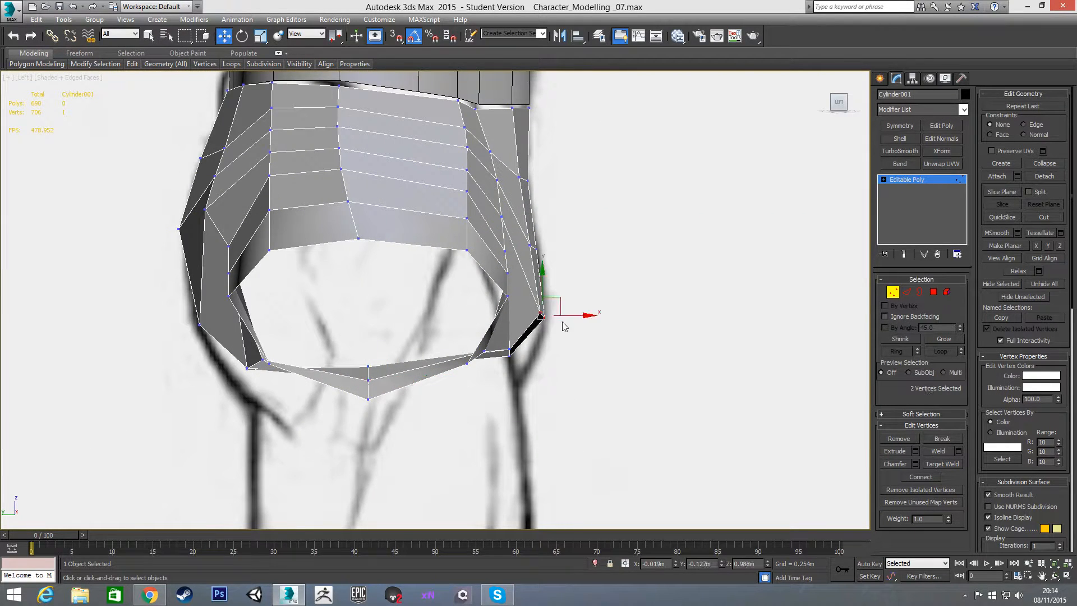
pyautogui.moveTo(521, 237); pyautogui.dragTo(575, 248)
pyautogui.click(574, 253)
pyautogui.moveTo(536, 307); pyautogui.dragTo(572, 316)
pyautogui.moveTo(514, 174); pyautogui.dragTo(533, 194)
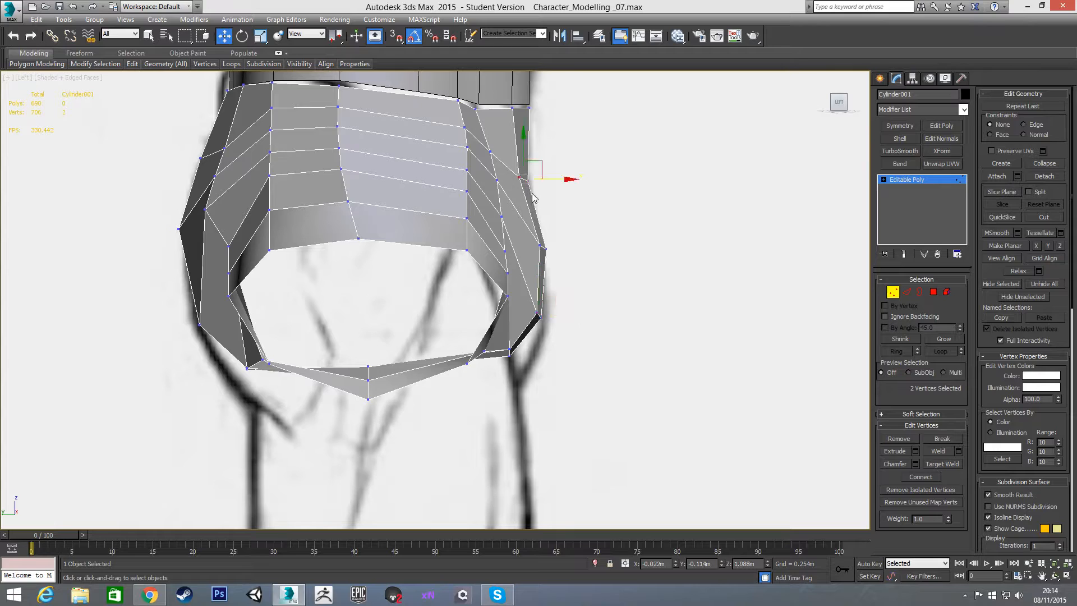
pyautogui.moveTo(535, 230)
pyautogui.mouseDown()
pyautogui.moveTo(555, 270)
pyautogui.moveTo(544, 228)
pyautogui.mouseUp()
pyautogui.moveTo(524, 309)
pyautogui.mouseDown()
pyautogui.moveTo(544, 333)
pyautogui.moveTo(541, 315)
pyautogui.mouseUp()
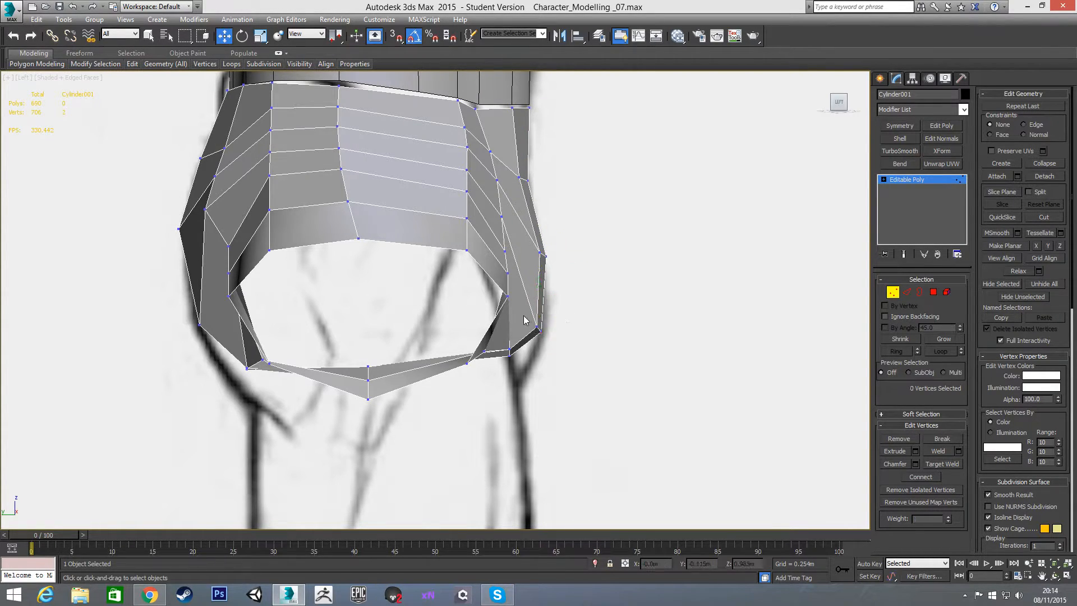
pyautogui.click(592, 287)
# Try to slide the two vertices above the front of the leg opening along their edges in the front view.
pyautogui.keyDown('alt'); pyautogui.moveTo(594, 271); pyautogui.dragTo(510, 269, button='middle'); pyautogui.keyUp('alt')
pyautogui.press('f')
pyautogui.scroll(5, 483, 257)
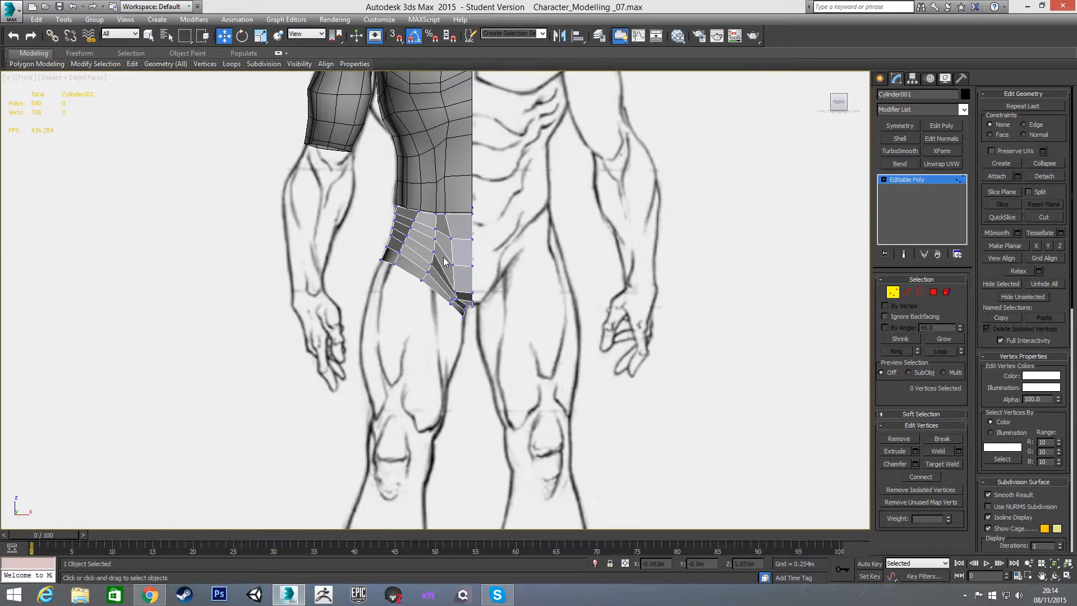
pyautogui.click(410, 277)
pyautogui.moveTo(439, 278); pyautogui.dragTo(446, 280)
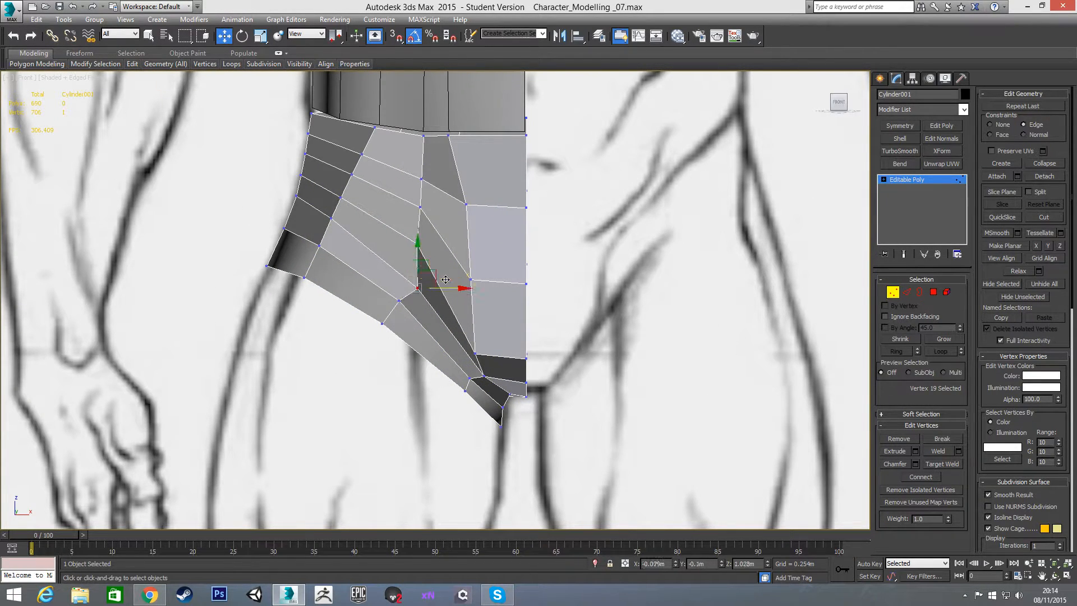
pyautogui.click(400, 301)
pyautogui.click(429, 309)
pyautogui.click(418, 289)
pyautogui.click(400, 300)
pyautogui.moveTo(428, 302); pyautogui.dragTo(432, 309)
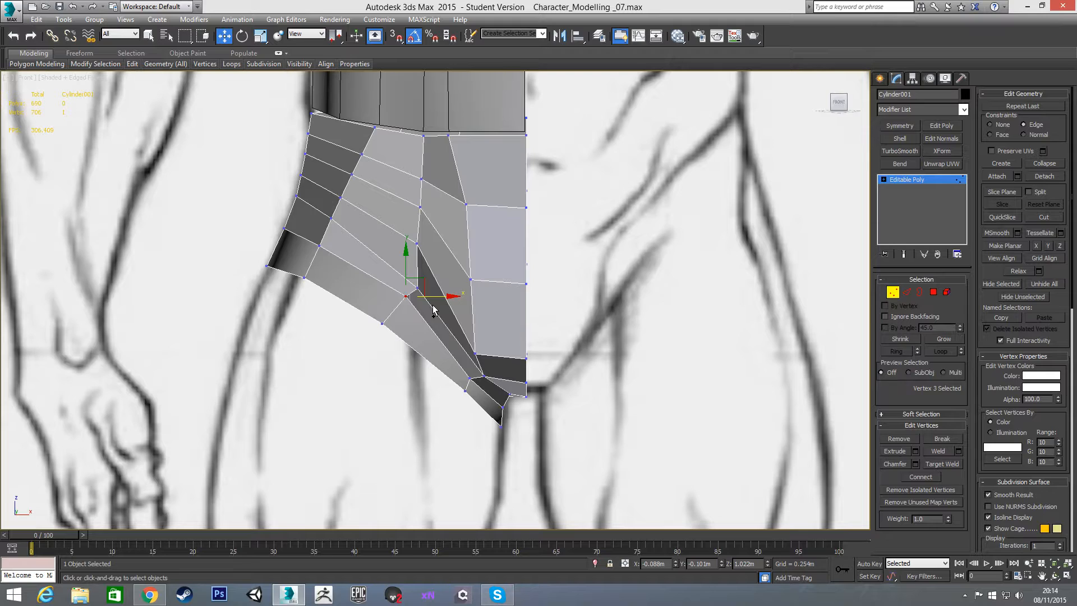
# Undo the slides of the two vertices above the front of the leg opening.
pyautogui.hotkey('ctrl', 'z')
pyautogui.hotkey('ctrl', 'z')
pyautogui.hotkey('ctrl', 'z')
pyautogui.hotkey('ctrl', 'z')
pyautogui.hotkey('ctrl', 'z')
pyautogui.hotkey('ctrl', 'z')
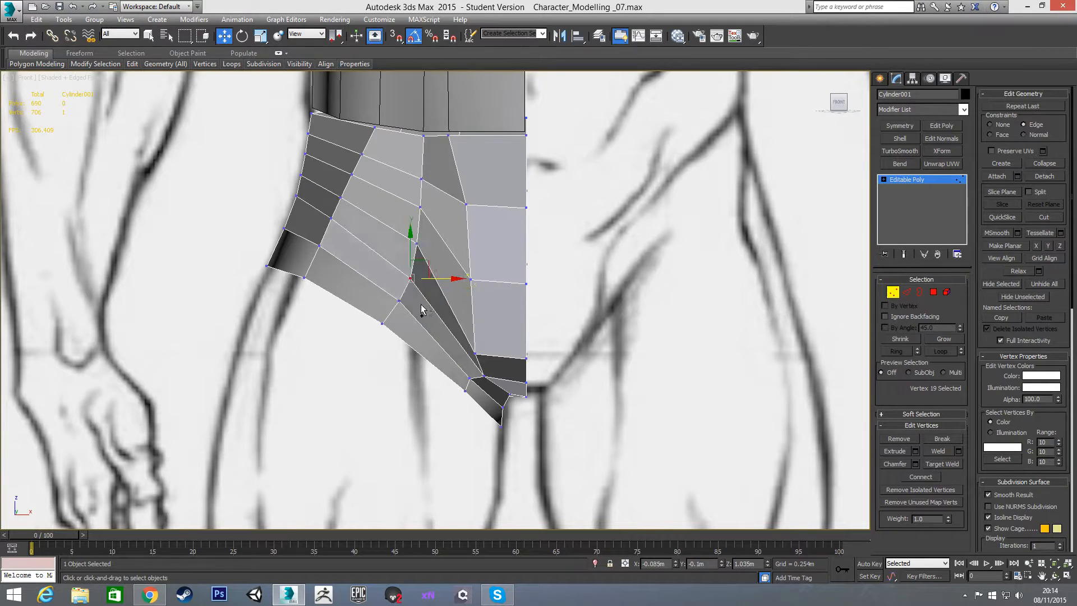
pyautogui.keyDown('alt'); pyautogui.moveTo(422, 304); pyautogui.dragTo(370, 239, button='middle'); pyautogui.keyUp('alt')
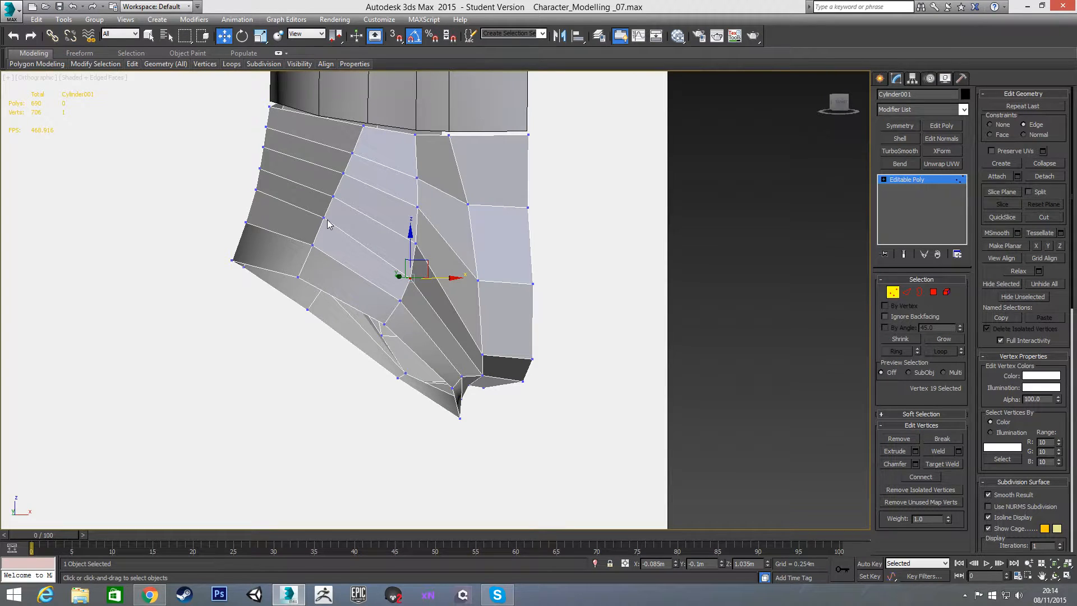
pyautogui.keyDown('alt'); pyautogui.moveTo(334, 189); pyautogui.dragTo(413, 140, button='middle'); pyautogui.keyUp('alt')
pyautogui.press('2')
pyautogui.doubleClick(349, 177)
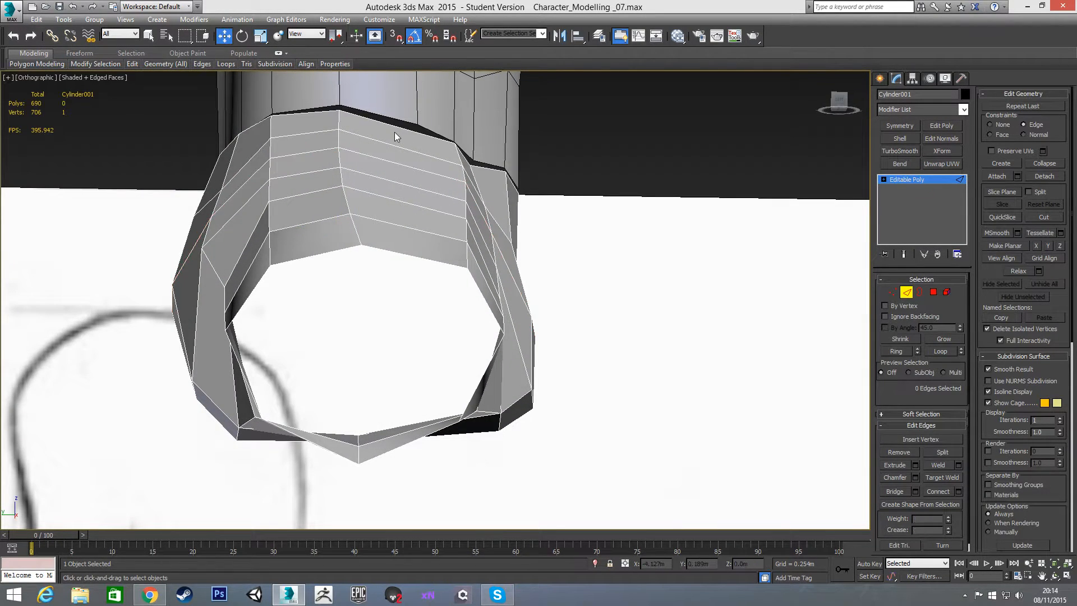
pyautogui.click(396, 127)
pyautogui.keyDown('shift'); pyautogui.click(407, 151); pyautogui.keyUp('shift')
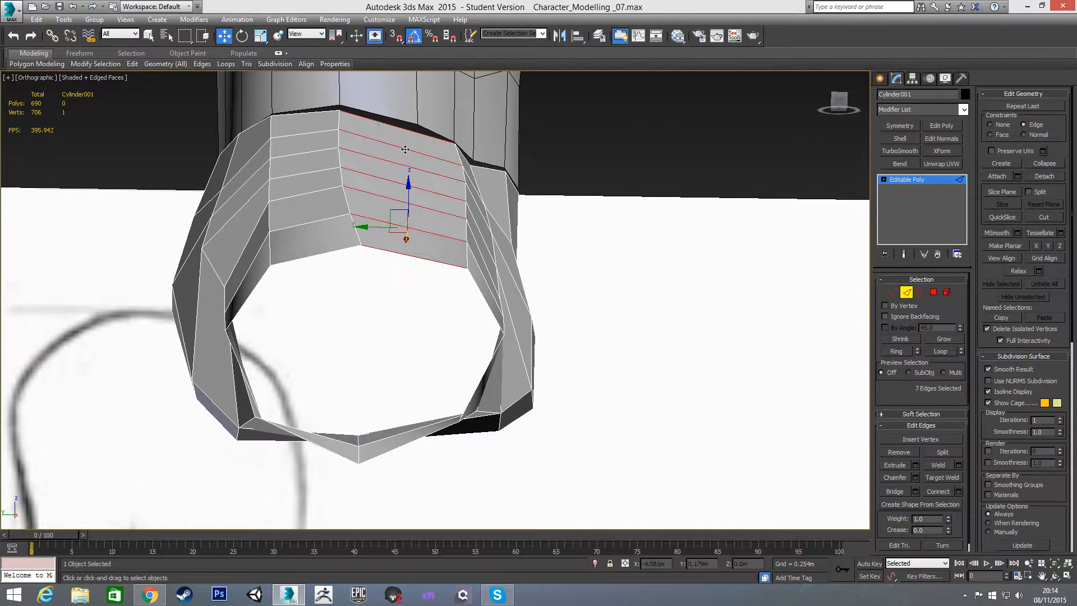
pyautogui.keyDown('alt'); pyautogui.moveTo(424, 131); pyautogui.dragTo(422, 180, button='middle'); pyautogui.keyUp('alt')
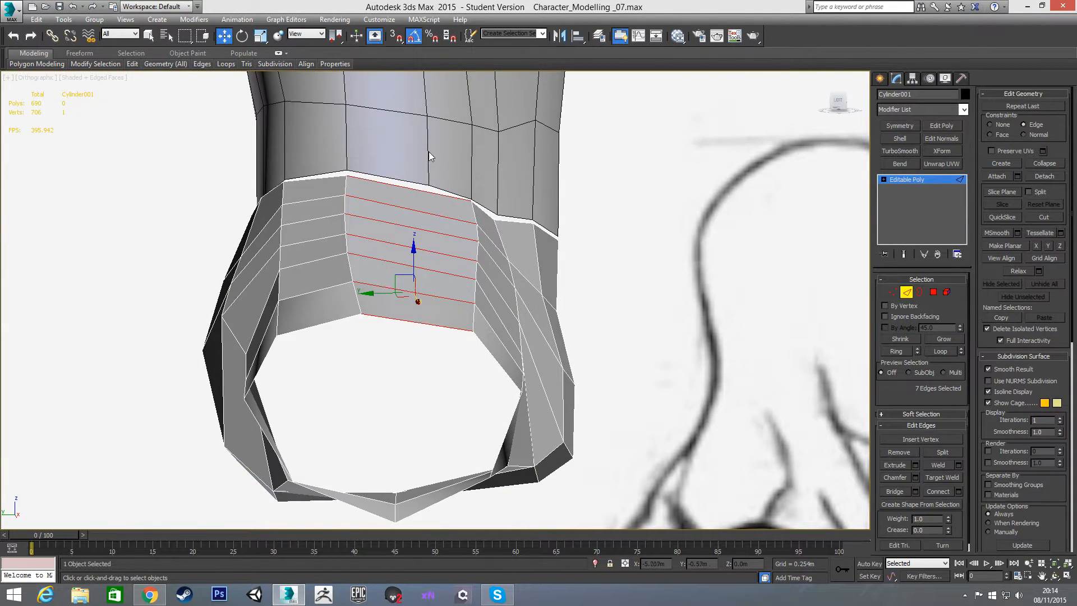
pyautogui.rightClick(439, 269)
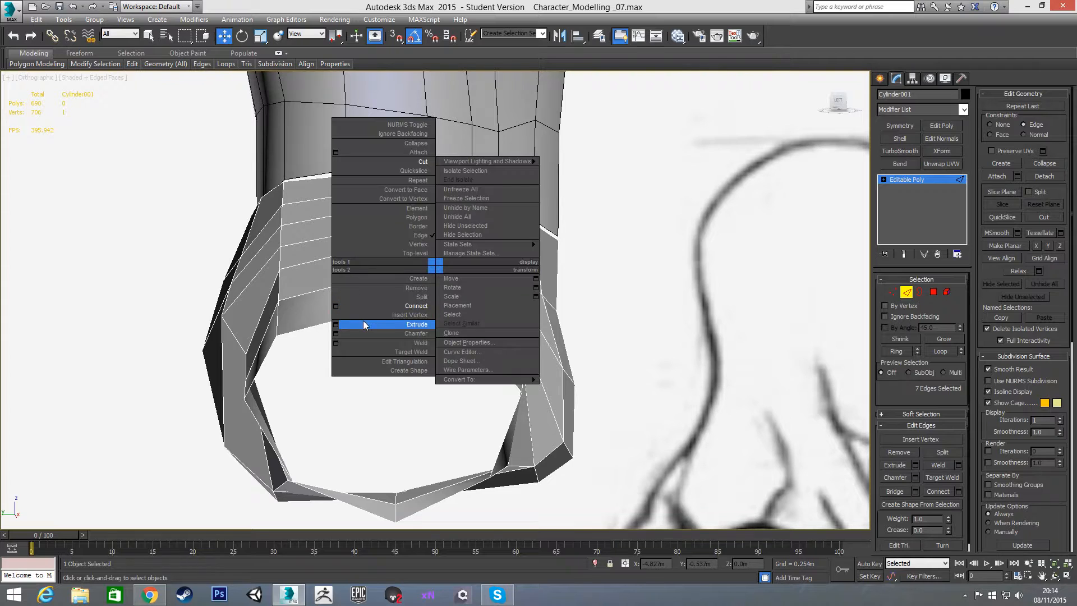
pyautogui.click(321, 414)
pyautogui.moveTo(392, 272)
pyautogui.keyDown('alt'); pyautogui.mouseDown(button='middle')
pyautogui.moveTo(416, 279)
pyautogui.moveTo(408, 260)
pyautogui.mouseUp(button='middle'); pyautogui.keyUp('alt')
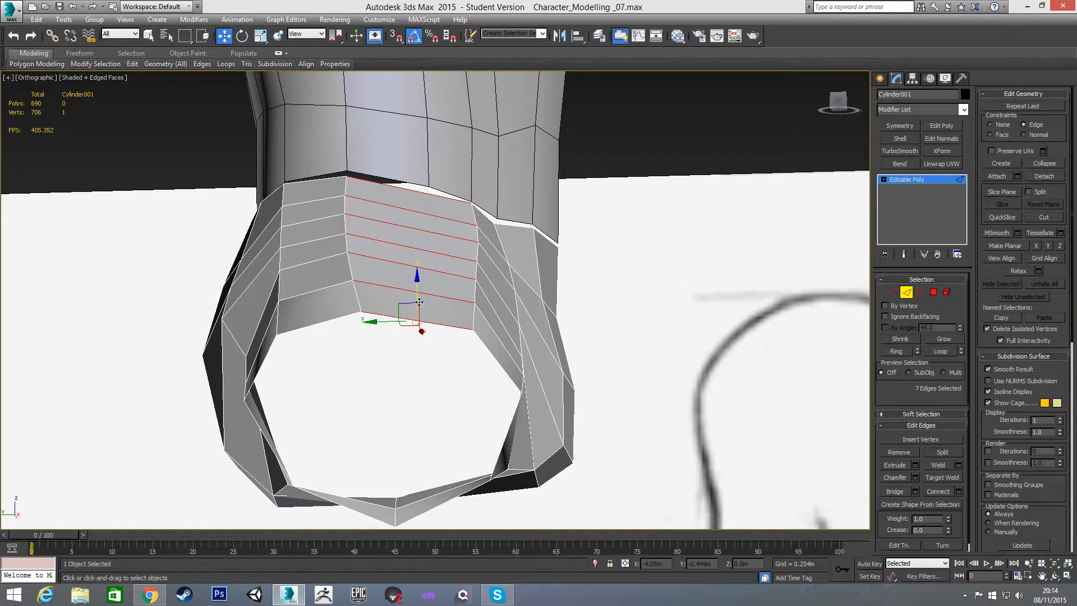
pyautogui.doubleClick(342, 318)
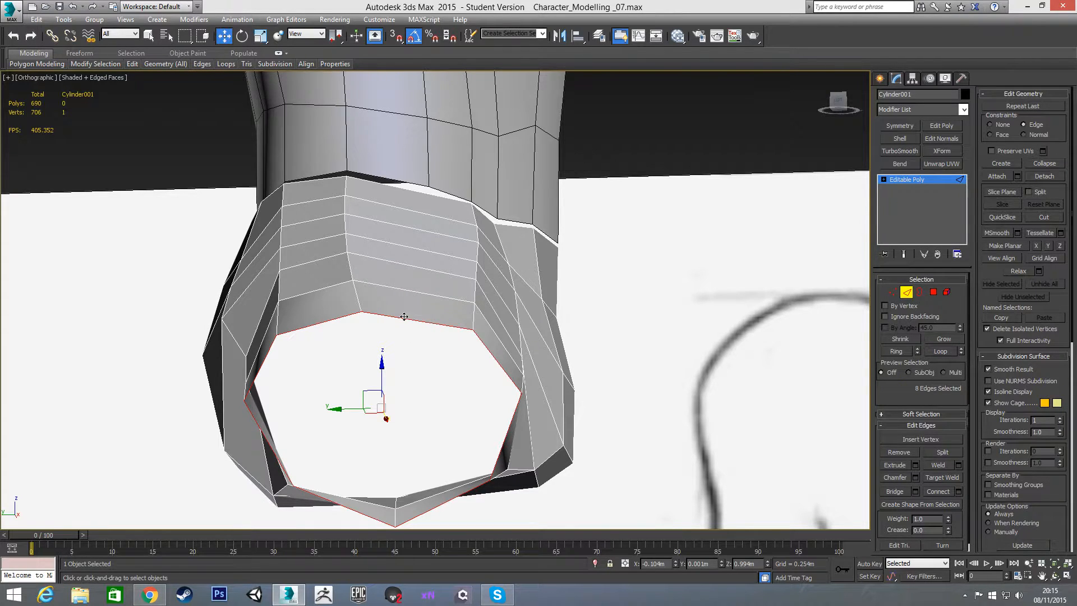
# Examine the pelvis mesh's overall shape against the torso with sub-object selection switched off.
pyautogui.press('1')
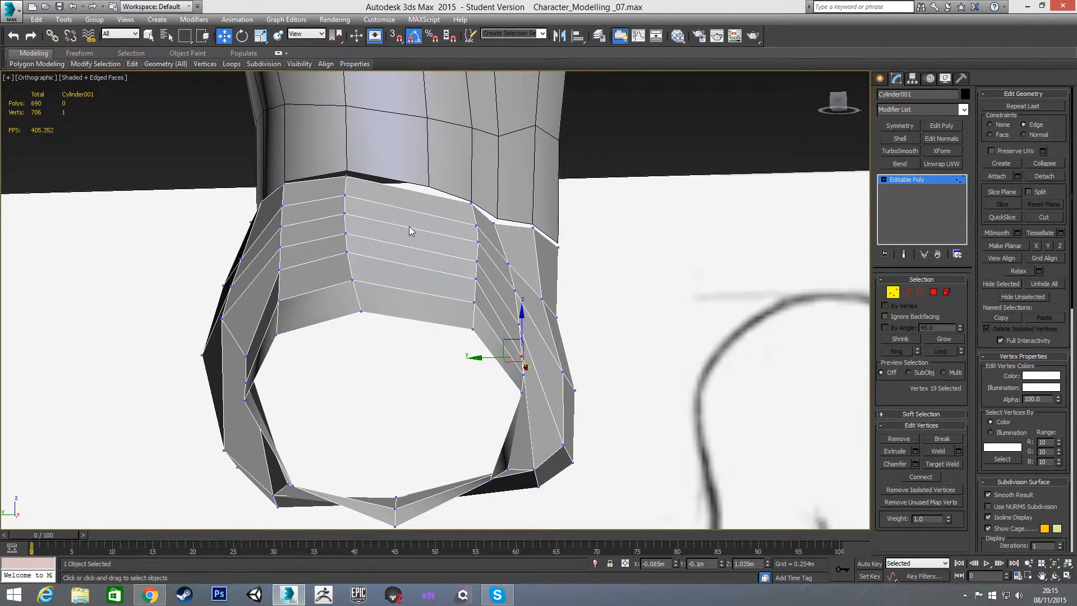
pyautogui.keyDown('alt'); pyautogui.moveTo(517, 212); pyautogui.dragTo(502, 219, button='middle'); pyautogui.keyUp('alt')
pyautogui.click(893, 292)
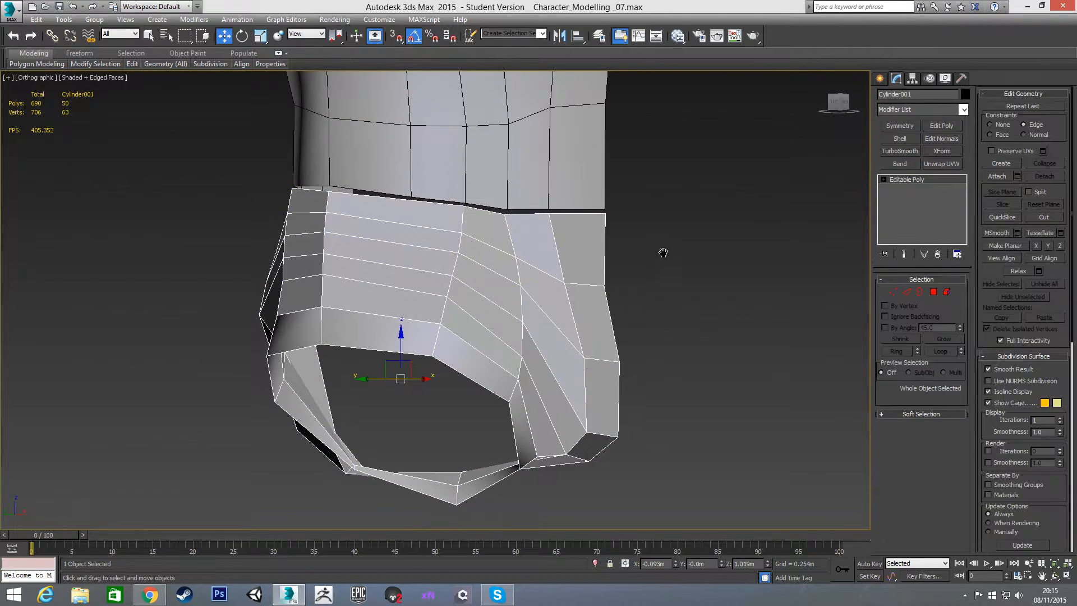
pyautogui.scroll(-3, 549, 271)
pyautogui.click(654, 223)
pyautogui.click(538, 186)
pyautogui.click(587, 276)
pyautogui.keyDown('alt'); pyautogui.moveTo(537, 280); pyautogui.dragTo(511, 265, button='middle'); pyautogui.keyUp('alt')
pyautogui.scroll(2, 407, 287)
# Slide the upper vertices of the buttock column beside the outer hip toward the back to even out the loops.
pyautogui.press('1')
pyautogui.click(402, 268)
pyautogui.keyDown('alt'); pyautogui.moveTo(402, 268); pyautogui.dragTo(365, 269, button='middle'); pyautogui.keyUp('alt')
pyautogui.moveTo(366, 269); pyautogui.dragTo(383, 235)
pyautogui.hotkey('ctrl', 'z')
pyautogui.hotkey('ctrl', 'z')
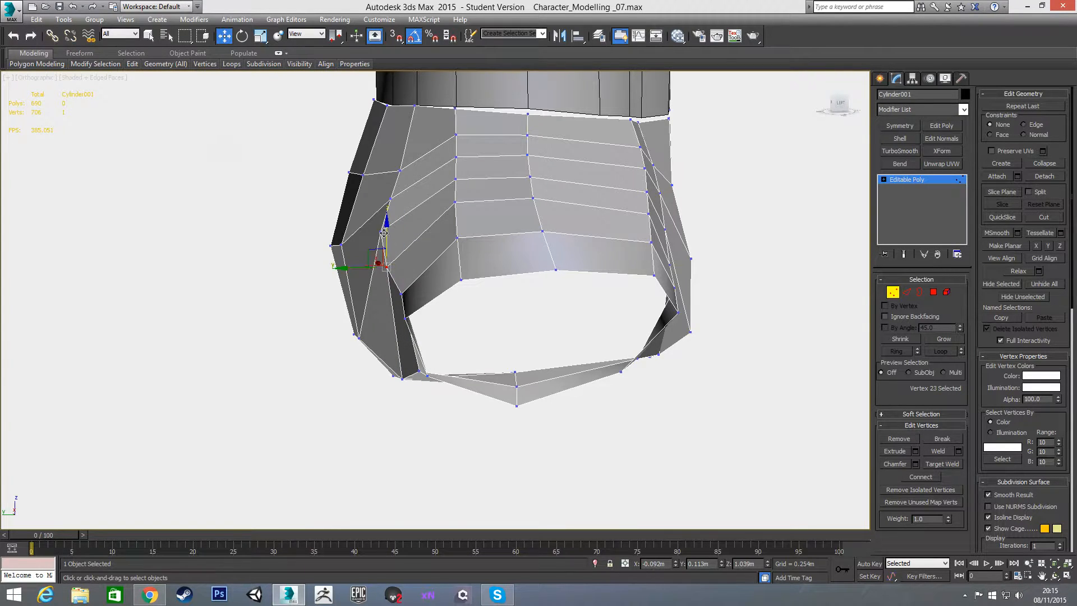
pyautogui.click(392, 197)
pyautogui.moveTo(366, 198); pyautogui.dragTo(357, 200)
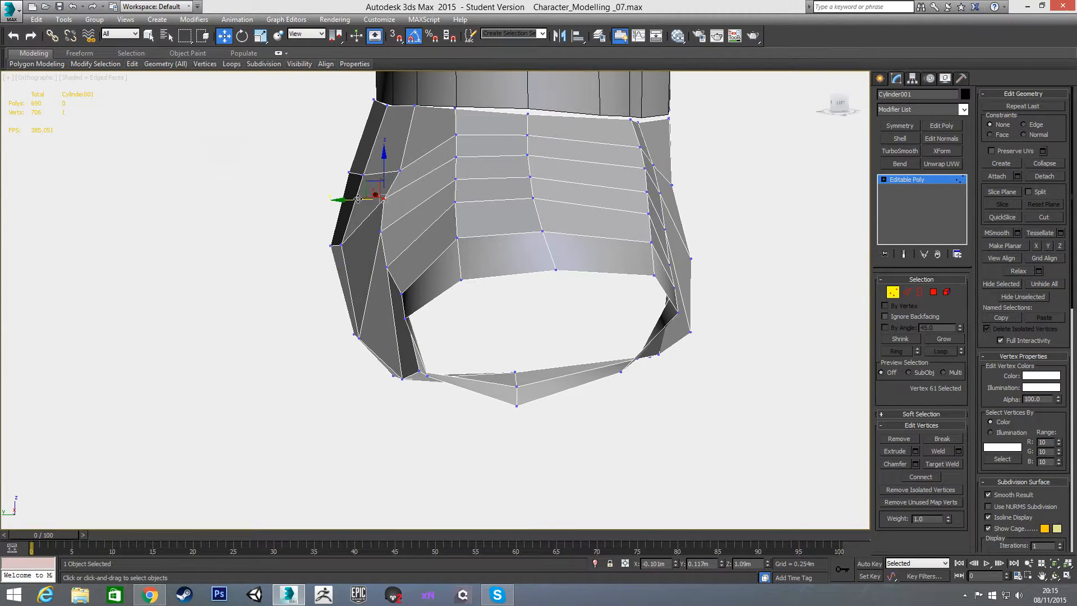
pyautogui.click(399, 170)
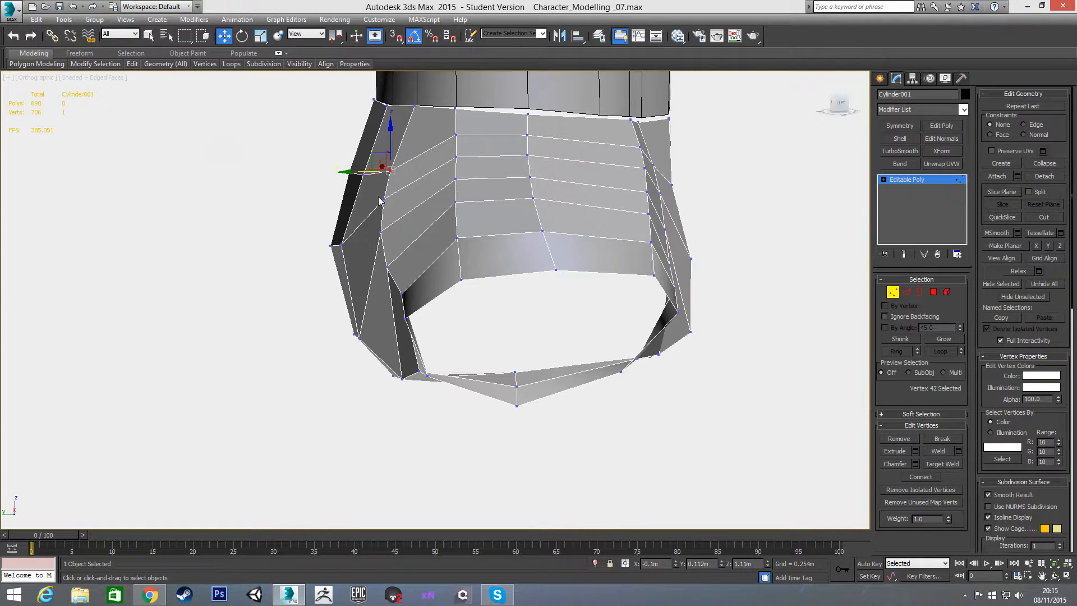
pyautogui.moveTo(391, 144); pyautogui.dragTo(392, 127)
# Reposition the lowest vertex of the buttock column above the rear of the leg opening, adjusting it from the side and back.
pyautogui.hotkey('shift', 'x')
pyautogui.keyDown('alt'); pyautogui.moveTo(369, 223); pyautogui.dragTo(460, 232, button='middle'); pyautogui.keyUp('alt')
pyautogui.click(387, 269)
pyautogui.moveTo(360, 271); pyautogui.dragTo(379, 247)
pyautogui.keyDown('alt'); pyautogui.moveTo(410, 254); pyautogui.dragTo(373, 255, button='middle'); pyautogui.keyUp('alt')
pyautogui.moveTo(380, 247); pyautogui.dragTo(383, 253)
pyautogui.moveTo(379, 268); pyautogui.dragTo(472, 201, button='middle')
pyautogui.keyDown('alt'); pyautogui.moveTo(472, 201); pyautogui.dragTo(453, 216, button='middle'); pyautogui.keyUp('alt')
pyautogui.moveTo(475, 186); pyautogui.dragTo(475, 192)
pyautogui.keyDown('alt'); pyautogui.moveTo(475, 192); pyautogui.dragTo(527, 308, button='middle'); pyautogui.keyUp('alt')
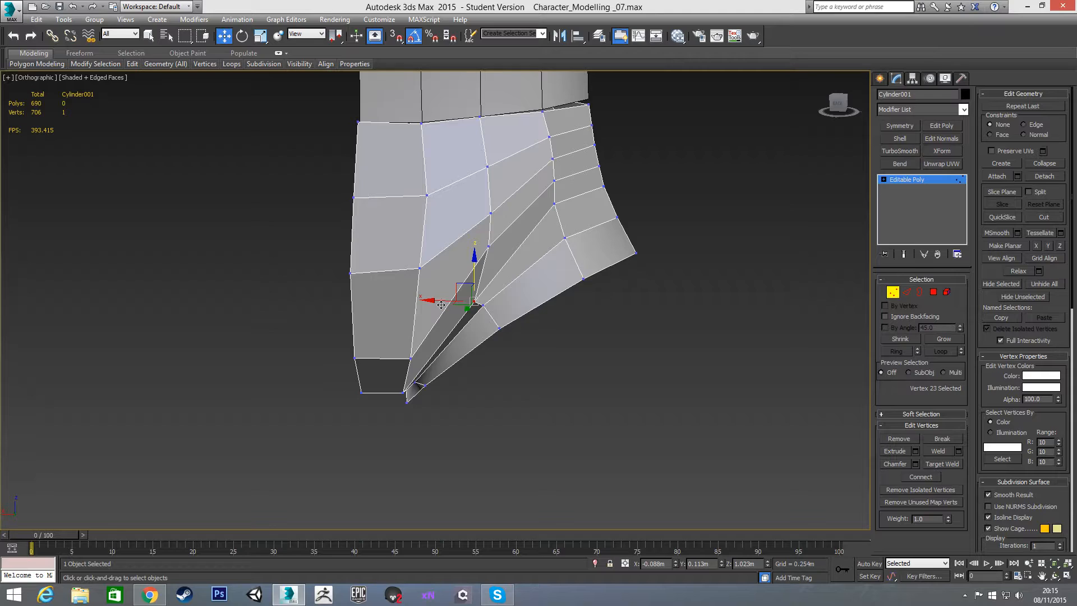
pyautogui.moveTo(441, 301); pyautogui.dragTo(444, 301)
# Shift the three buttock column vertices above it slightly outward toward the hip from the back view.
pyautogui.moveTo(543, 257); pyautogui.dragTo(521, 280, button='middle')
pyautogui.keyDown('alt'); pyautogui.moveTo(520, 280); pyautogui.dragTo(532, 278, button='middle'); pyautogui.keyUp('alt')
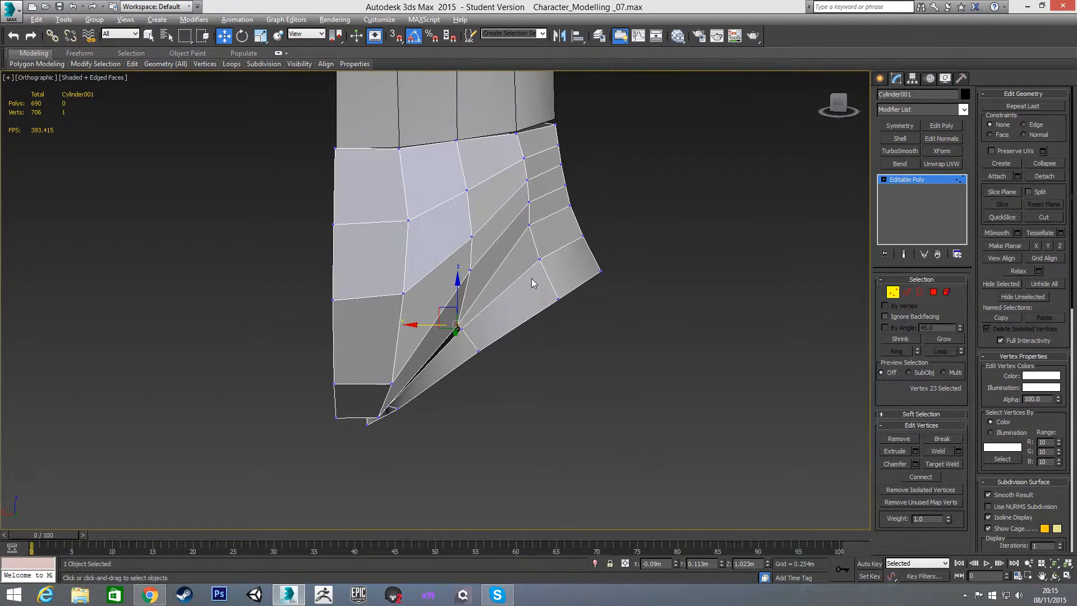
pyautogui.click(471, 270)
pyautogui.moveTo(448, 270); pyautogui.dragTo(453, 270)
pyautogui.click(472, 238)
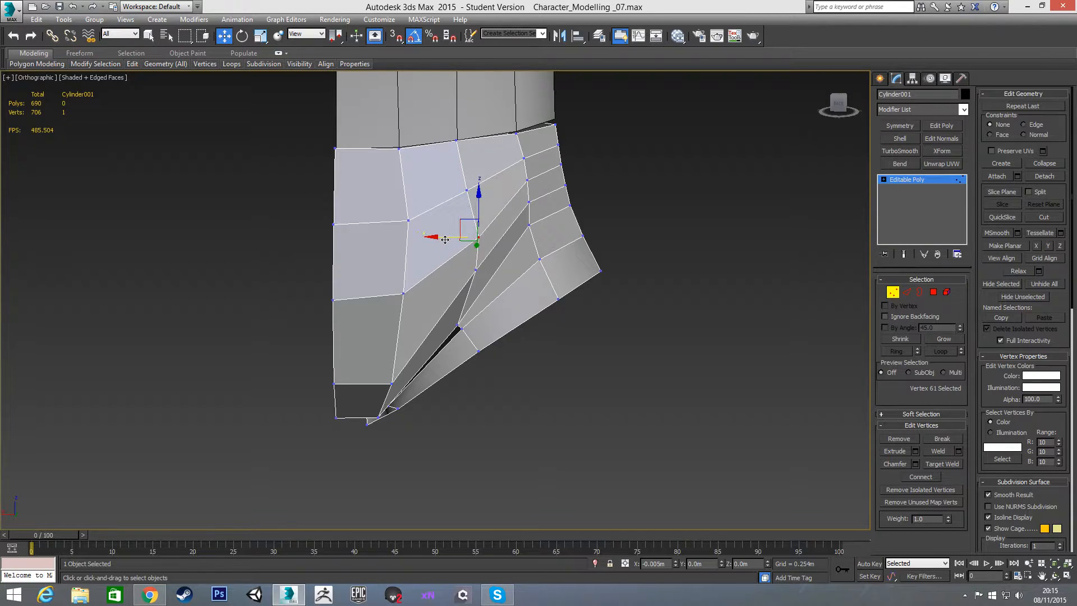
pyautogui.click(466, 190)
pyautogui.moveTo(445, 194); pyautogui.dragTo(448, 194)
# Pull the upper rear hip vertex slightly backward to round out the buttock profile.
pyautogui.moveTo(553, 203); pyautogui.dragTo(440, 219, button='middle')
pyautogui.keyDown('alt'); pyautogui.moveTo(418, 215); pyautogui.dragTo(432, 234, button='middle'); pyautogui.keyUp('alt')
pyautogui.scroll(2, 414, 218)
pyautogui.click(408, 211)
pyautogui.moveTo(374, 213); pyautogui.dragTo(365, 212)
pyautogui.moveTo(398, 197)
pyautogui.keyDown('alt'); pyautogui.mouseDown(button='middle')
pyautogui.moveTo(401, 138)
pyautogui.moveTo(534, 182)
pyautogui.moveTo(512, 243)
pyautogui.moveTo(433, 258)
pyautogui.moveTo(489, 258)
pyautogui.moveTo(445, 253)
pyautogui.moveTo(510, 228)
pyautogui.moveTo(482, 282)
pyautogui.mouseUp(button='middle'); pyautogui.keyUp('alt')
pyautogui.keyDown('alt'); pyautogui.moveTo(444, 238); pyautogui.dragTo(487, 255, button='middle'); pyautogui.keyUp('alt')
pyautogui.scroll(2, 486, 255)
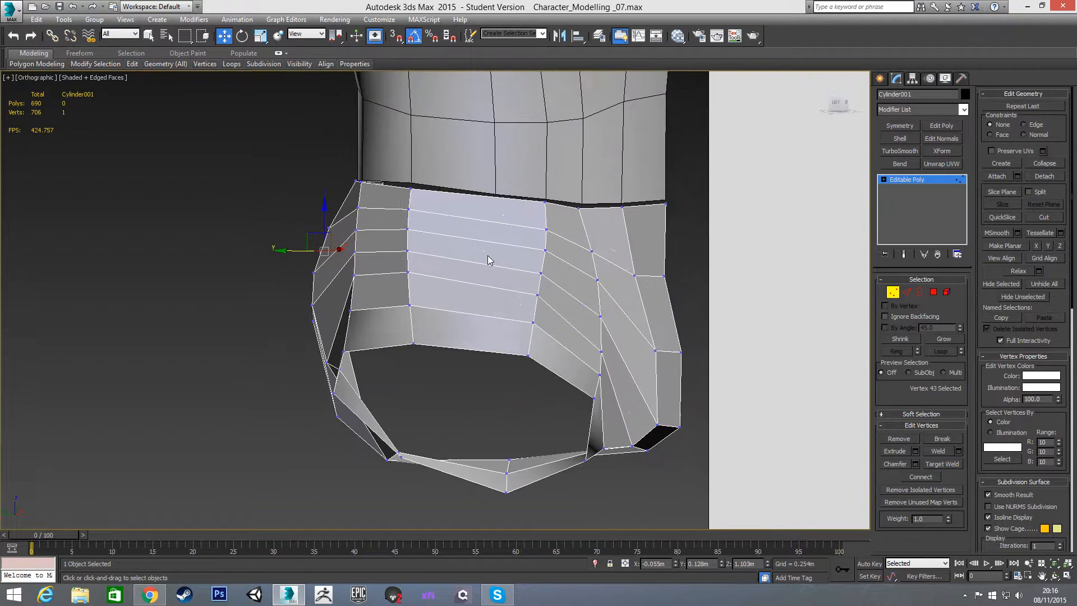
# Select the entire pelvis mesh at element level.
pyautogui.click(893, 292)
pyautogui.scroll(-4, 521, 238)
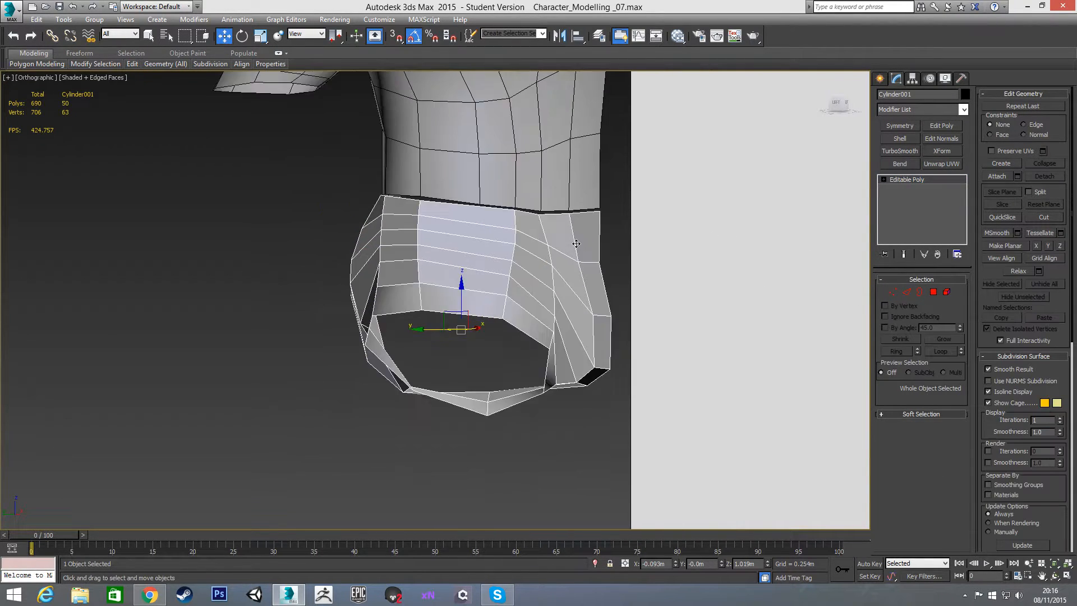
pyautogui.click(621, 242)
pyautogui.click(538, 232)
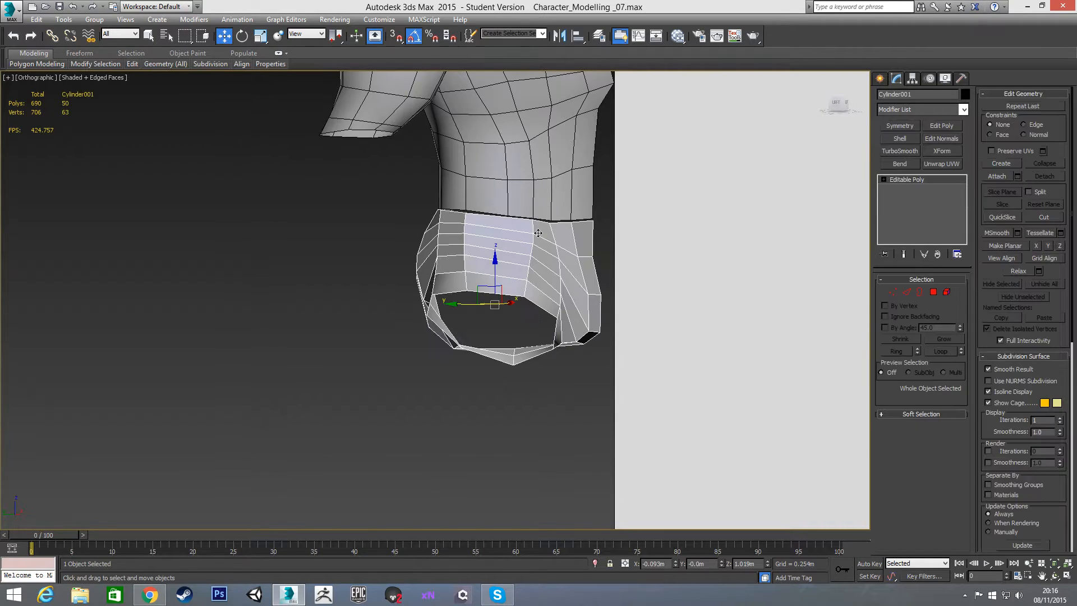
pyautogui.keyDown('alt'); pyautogui.moveTo(673, 229); pyautogui.dragTo(571, 230, button='middle'); pyautogui.keyUp('alt')
pyautogui.press('5')
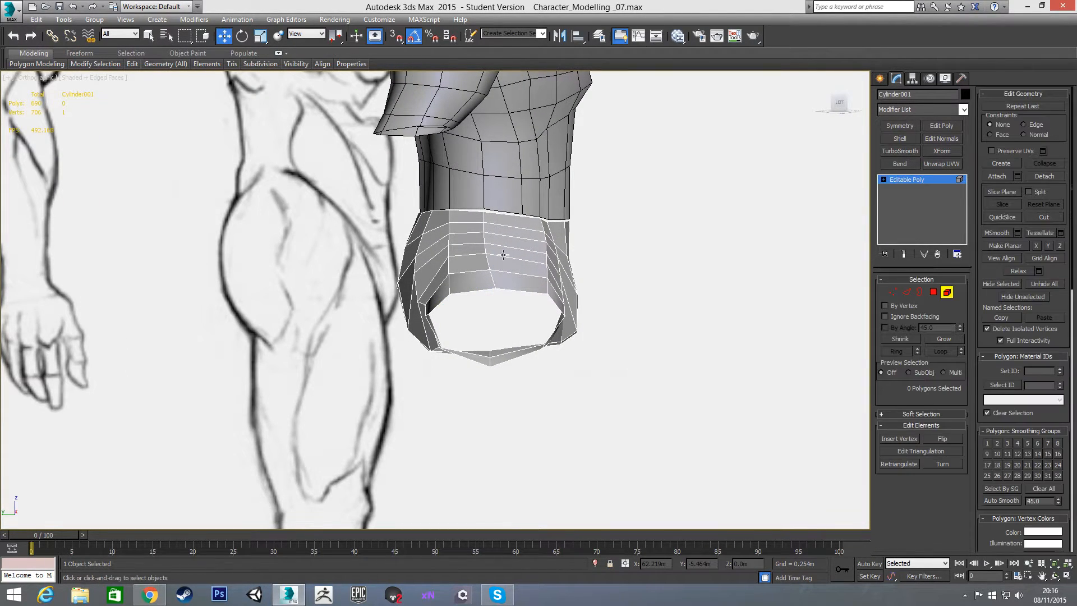
pyautogui.click(504, 254)
pyautogui.moveTo(504, 254)
pyautogui.keyDown('alt'); pyautogui.mouseDown(button='middle')
pyautogui.moveTo(550, 235)
pyautogui.moveTo(527, 250)
pyautogui.mouseUp(button='middle'); pyautogui.keyUp('alt')
pyautogui.scroll(2, 551, 235)
pyautogui.keyDown('alt'); pyautogui.moveTo(596, 246); pyautogui.dragTo(580, 241, button='middle'); pyautogui.keyUp('alt')
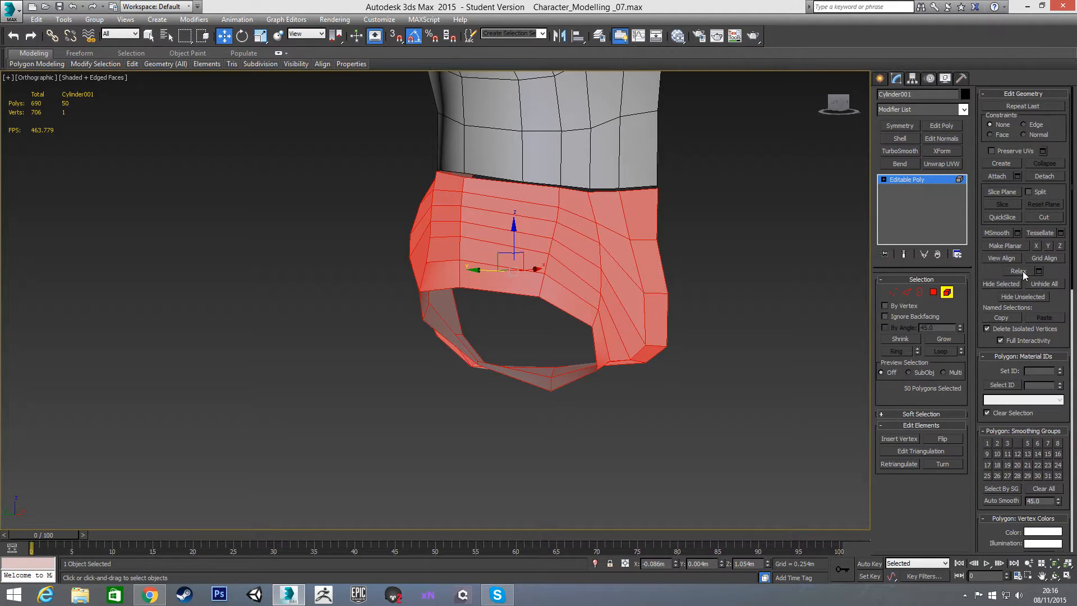
# Open the Relax settings for the selected pelvis element and reduce the amount to 0.0.
pyautogui.click(1040, 272)
pyautogui.moveTo(605, 246)
pyautogui.keyDown('alt'); pyautogui.mouseDown(button='middle')
pyautogui.moveTo(636, 216)
pyautogui.moveTo(617, 231)
pyautogui.mouseUp(button='middle'); pyautogui.keyUp('alt')
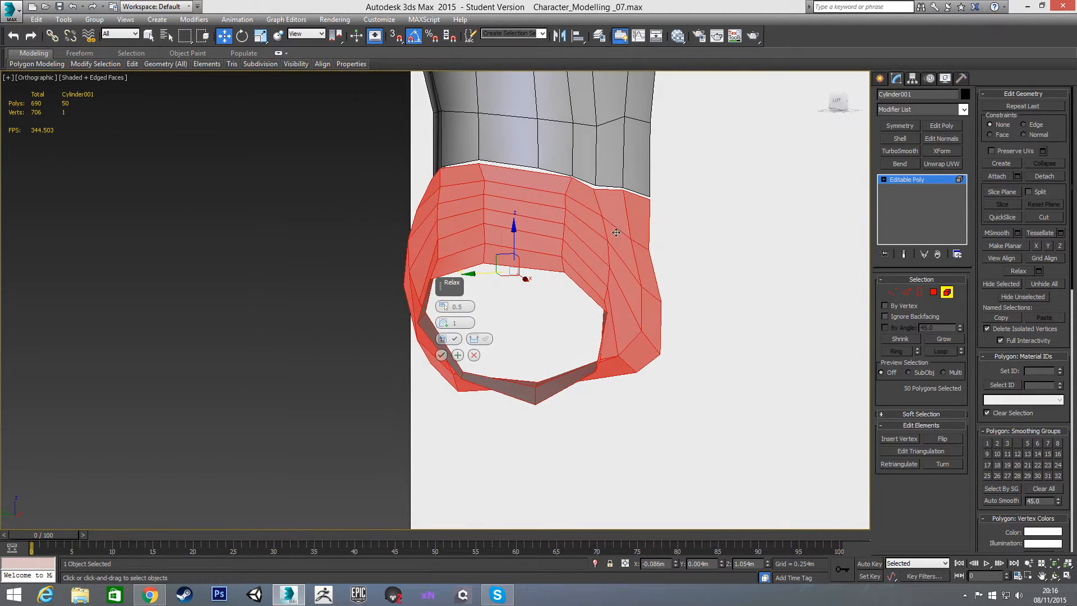
pyautogui.moveTo(443, 304)
pyautogui.mouseDown()
pyautogui.moveTo(453, 267)
pyautogui.moveTo(448, 307)
pyautogui.mouseUp()
pyautogui.rightClick(448, 307)
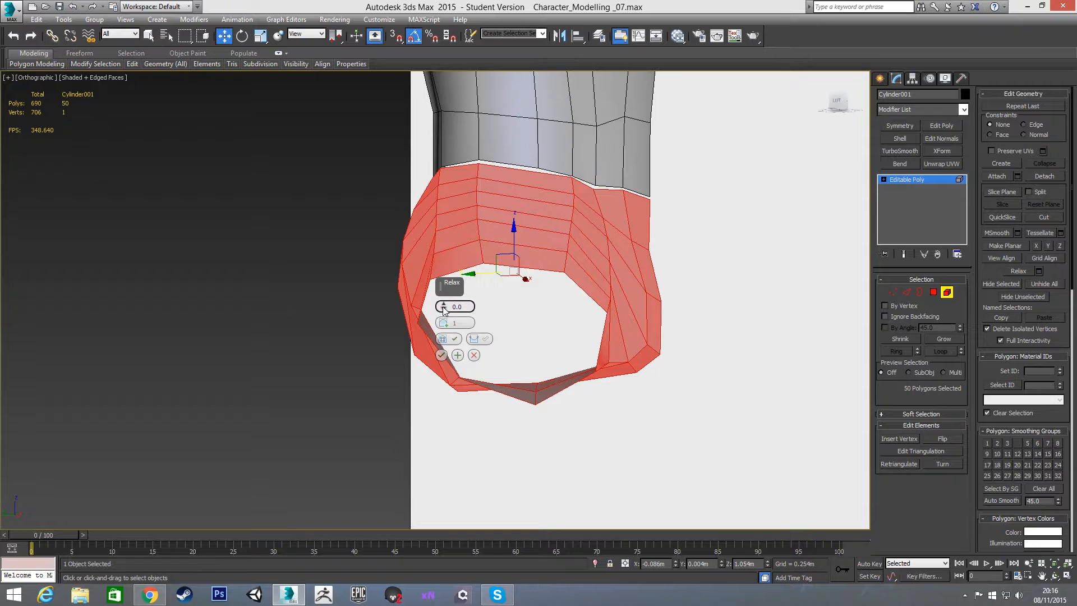
pyautogui.moveTo(478, 247)
pyautogui.keyDown('alt'); pyautogui.mouseDown(button='middle')
pyautogui.moveTo(504, 262)
pyautogui.moveTo(518, 246)
pyautogui.mouseUp(button='middle'); pyautogui.keyUp('alt')
pyautogui.scroll(3, 519, 246)
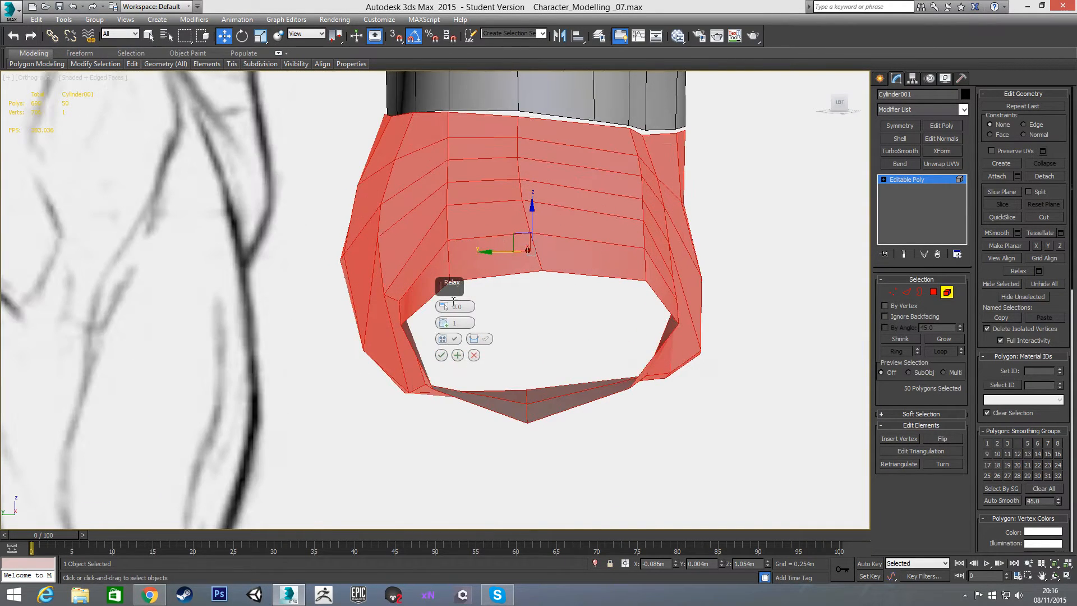
# Try relaxing the selected pelvis element by an amount of 0.25.
pyautogui.press('BackSpace')
pyautogui.write('25')
pyautogui.press('Return')
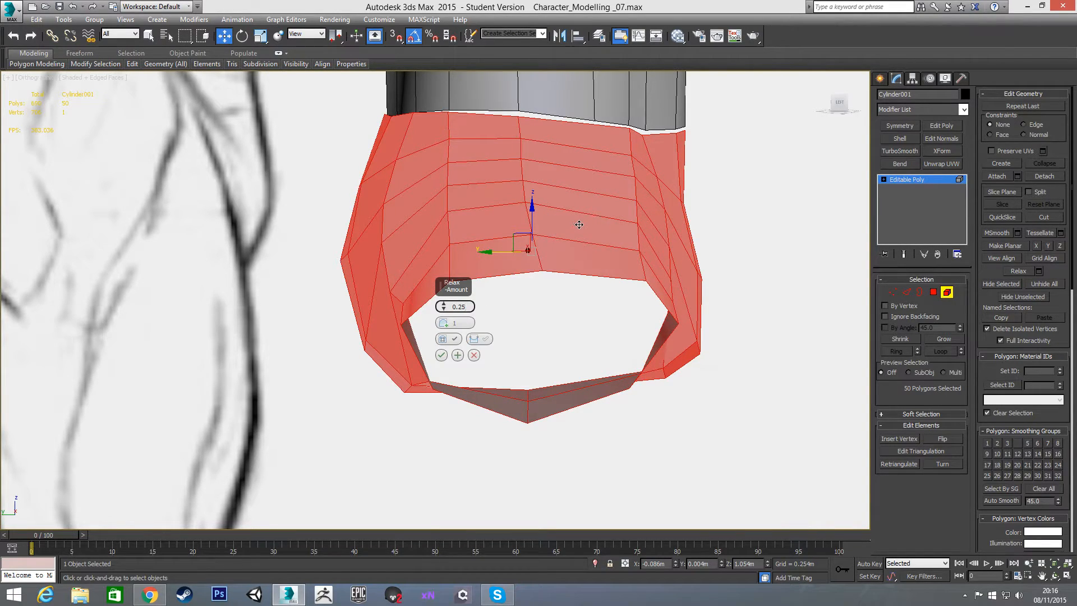
pyautogui.press('BackSpace')
pyautogui.press('BackSpace')
pyautogui.press('Return')
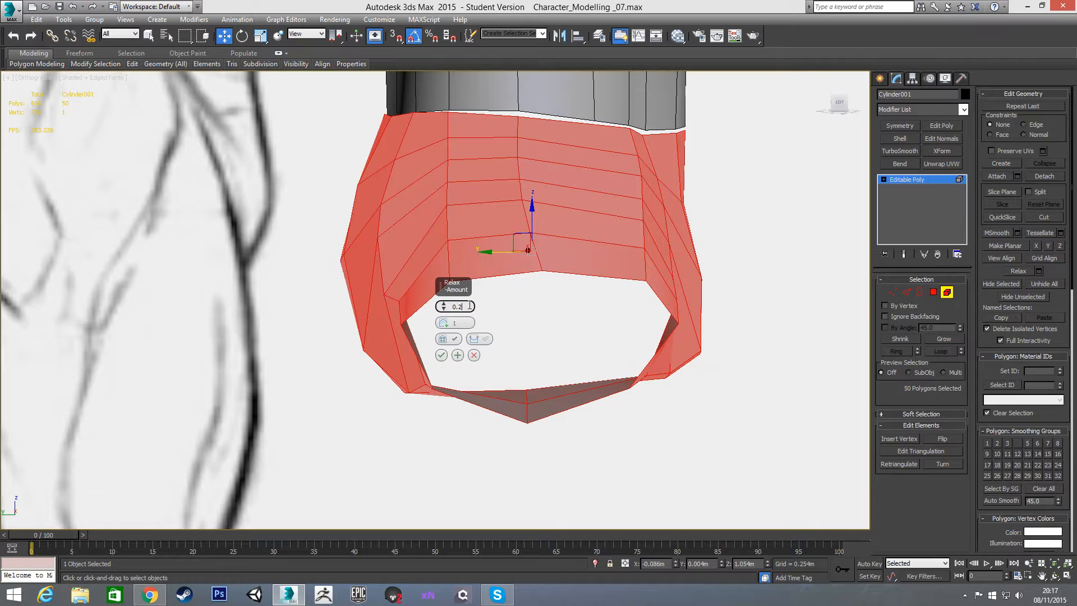
pyautogui.press('Return')
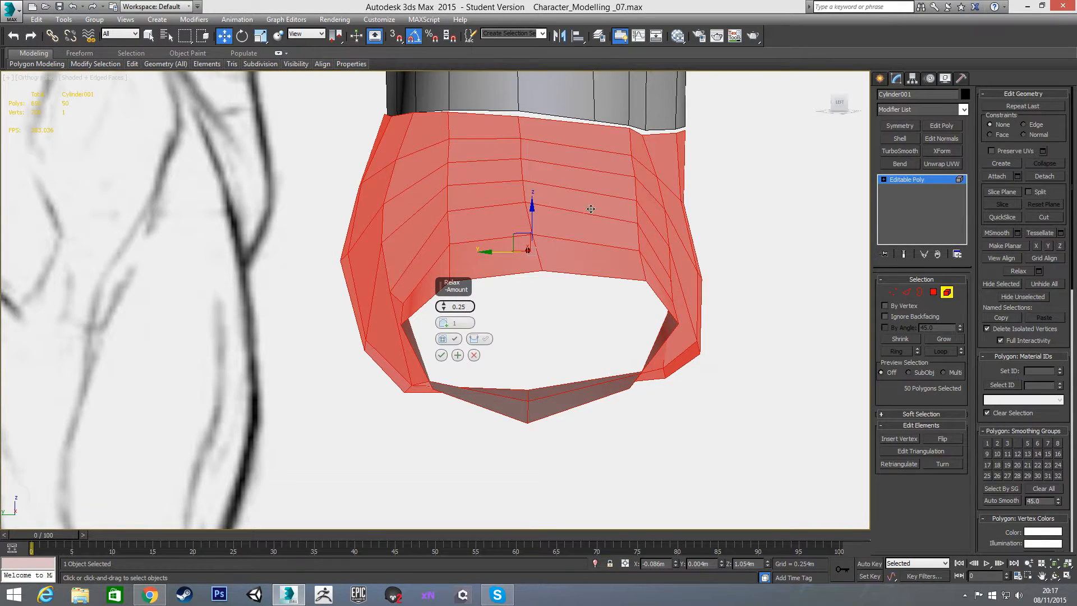
pyautogui.moveTo(640, 249)
pyautogui.keyDown('alt'); pyautogui.mouseDown(button='middle')
pyautogui.moveTo(538, 253)
pyautogui.moveTo(724, 228)
pyautogui.moveTo(665, 227)
pyautogui.moveTo(644, 266)
pyautogui.mouseUp(button='middle'); pyautogui.keyUp('alt')
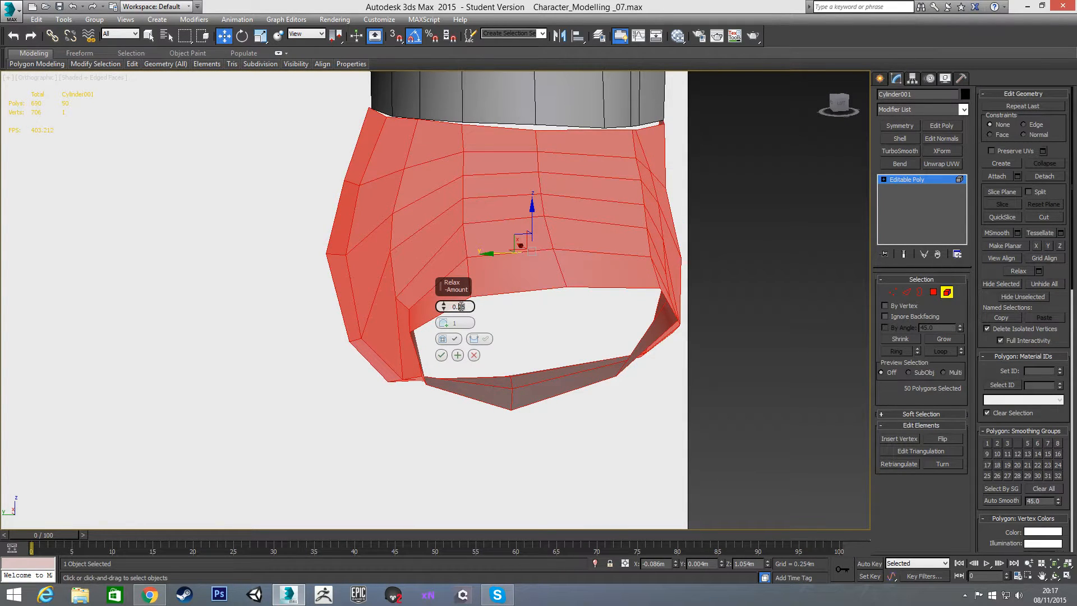
pyautogui.press('1')
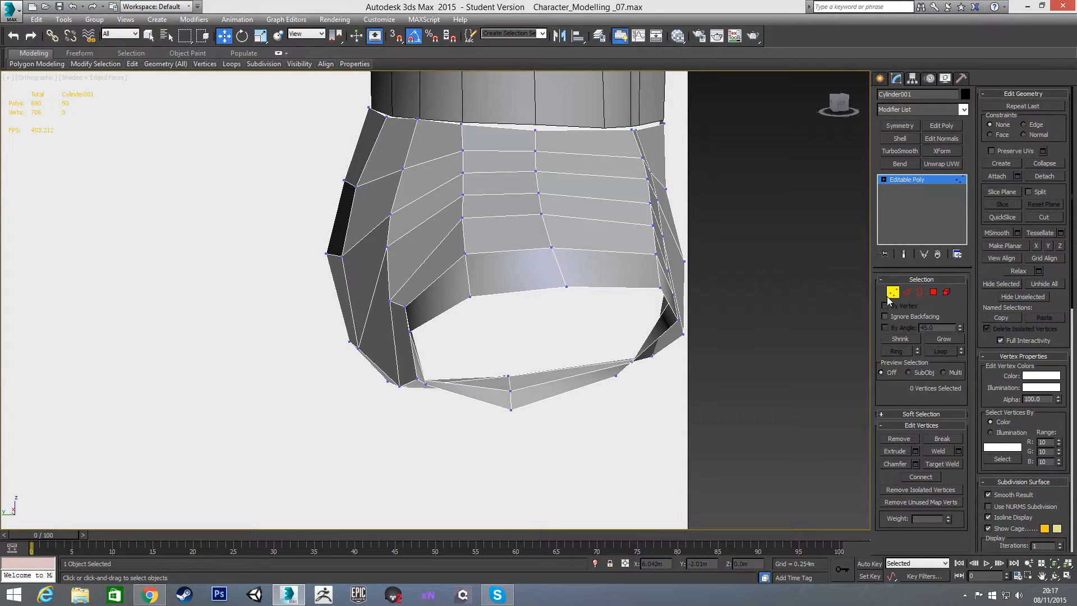
# Relax the whole pelvis element with an amount of 0.1 and accept the result.
pyautogui.press('1')
pyautogui.press('5')
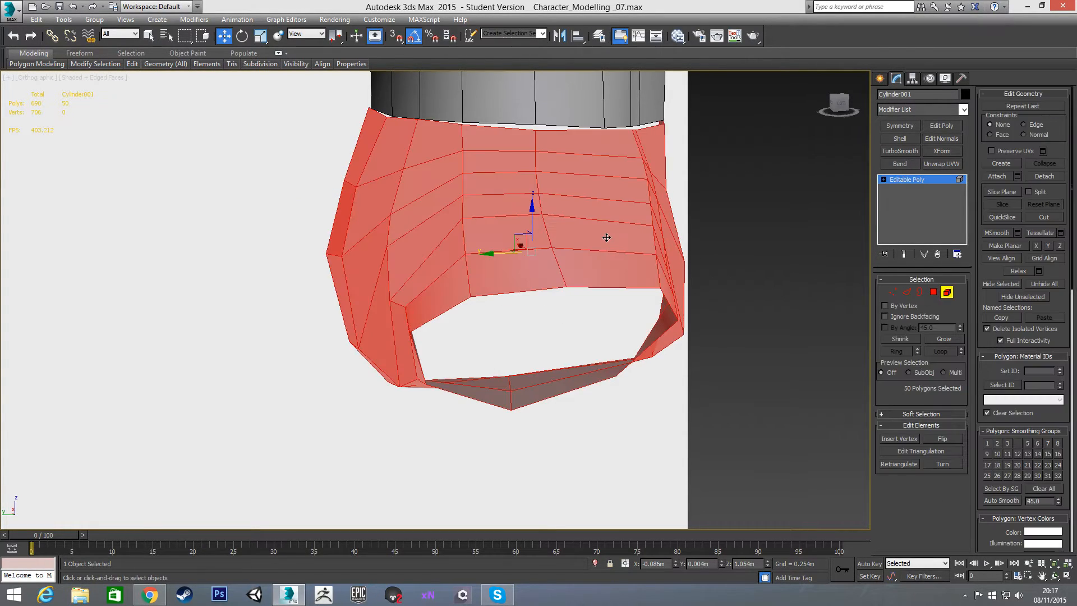
pyautogui.click(1041, 271)
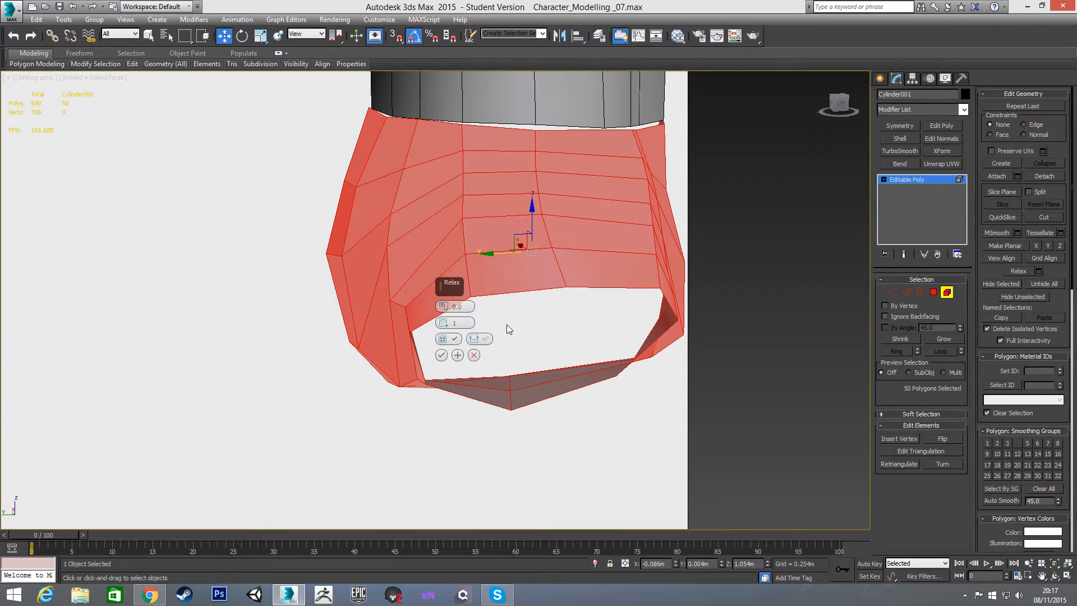
pyautogui.write('0.1')
pyautogui.press('Return')
pyautogui.click(445, 322)
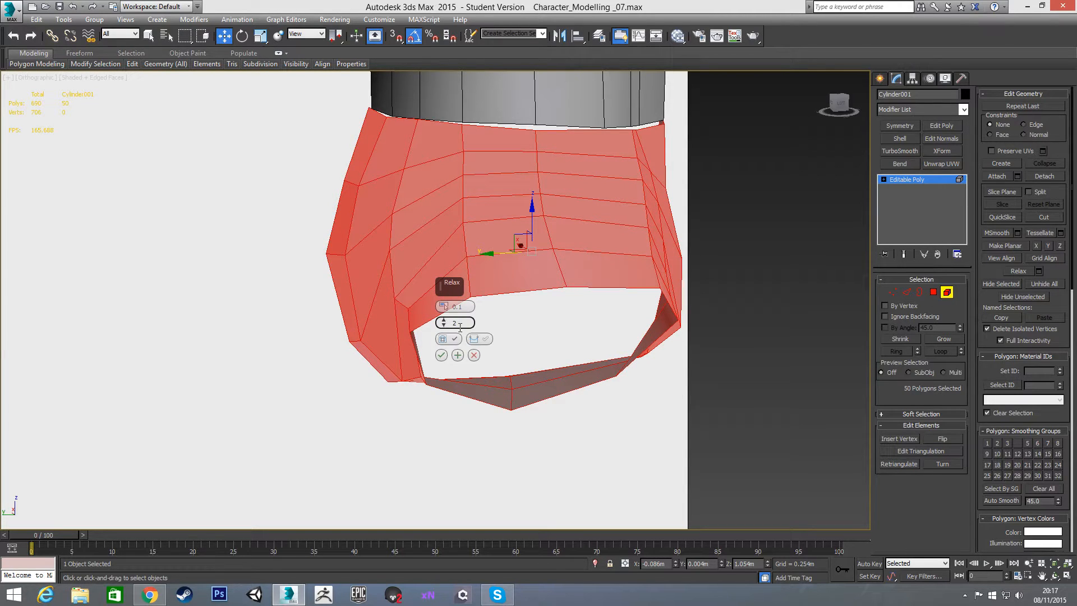
pyautogui.moveTo(444, 323); pyautogui.dragTo(490, 409)
pyautogui.click(443, 357)
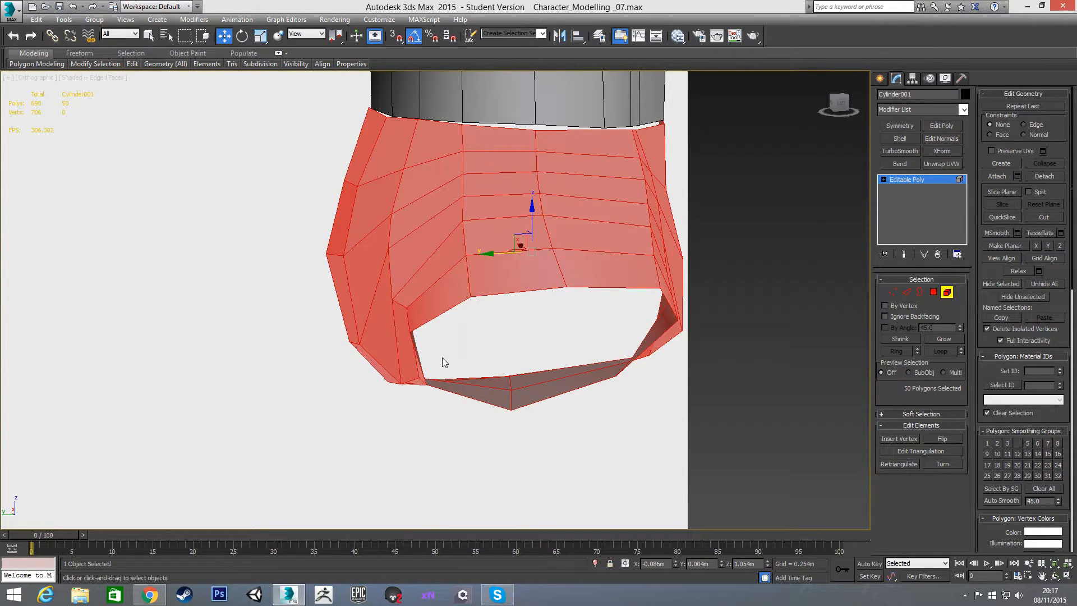
# Examine the relaxed pelvis at vertex level against the front and side reference drawings.
pyautogui.keyDown('alt'); pyautogui.moveTo(548, 311); pyautogui.dragTo(445, 294, button='middle'); pyautogui.keyUp('alt')
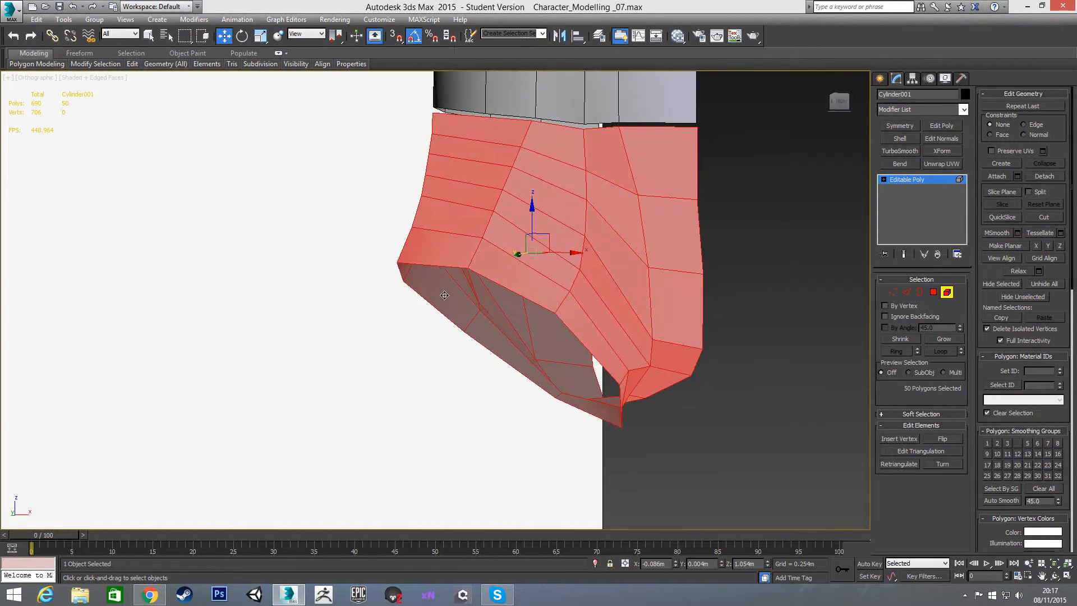
pyautogui.press('f')
pyautogui.scroll(10, 439, 292)
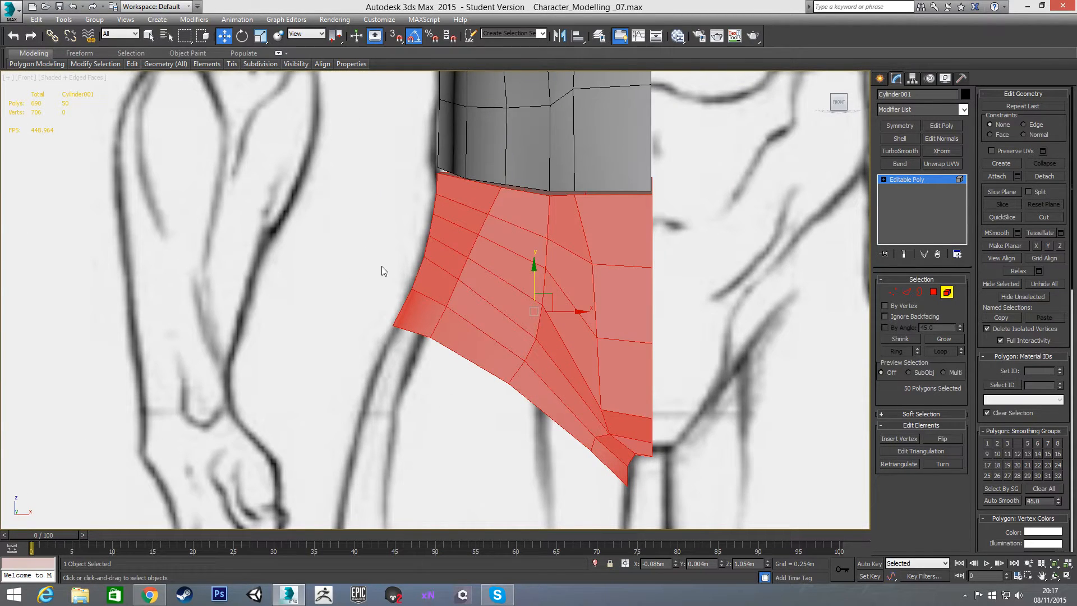
pyautogui.click(893, 291)
pyautogui.moveTo(597, 284); pyautogui.dragTo(588, 232, button='middle')
pyautogui.scroll(-3, 588, 233)
pyautogui.moveTo(525, 262)
pyautogui.keyDown('alt'); pyautogui.mouseDown(button='middle')
pyautogui.moveTo(674, 240)
pyautogui.moveTo(729, 204)
pyautogui.moveTo(759, 212)
pyautogui.moveTo(743, 239)
pyautogui.moveTo(667, 261)
pyautogui.mouseUp(button='middle'); pyautogui.keyUp('alt')
pyautogui.press('l')
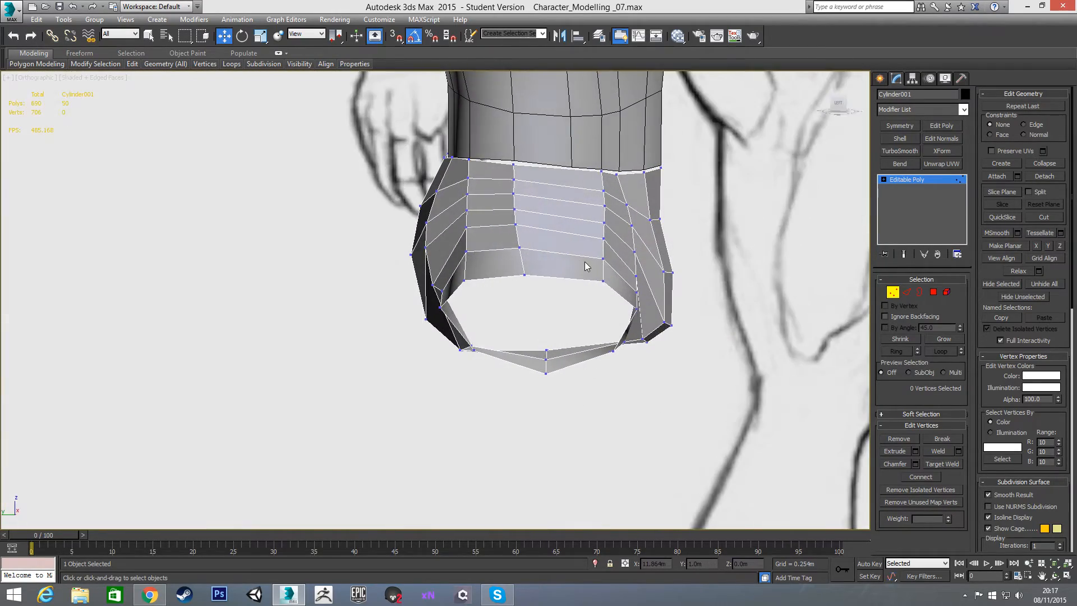
pyautogui.press('l')
pyautogui.scroll(10, 473, 196)
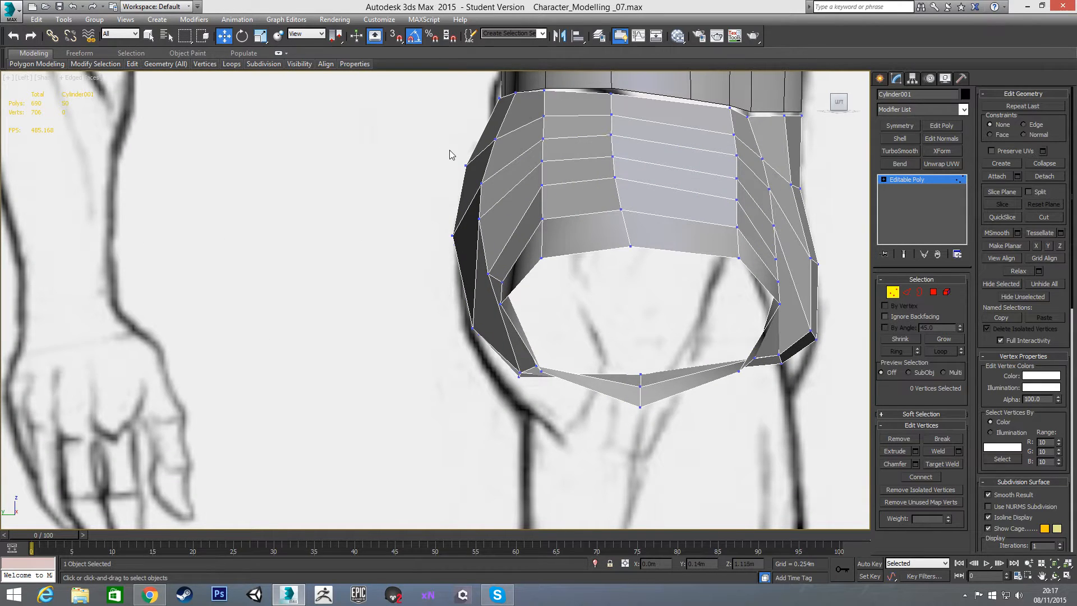
# Move the two bottom buttock vertices beside the crotch slightly downward.
pyautogui.scroll(-5, 409, 258)
pyautogui.keyDown('alt'); pyautogui.moveTo(547, 297); pyautogui.dragTo(571, 322, button='middle'); pyautogui.keyUp('alt')
pyautogui.scroll(3, 579, 325)
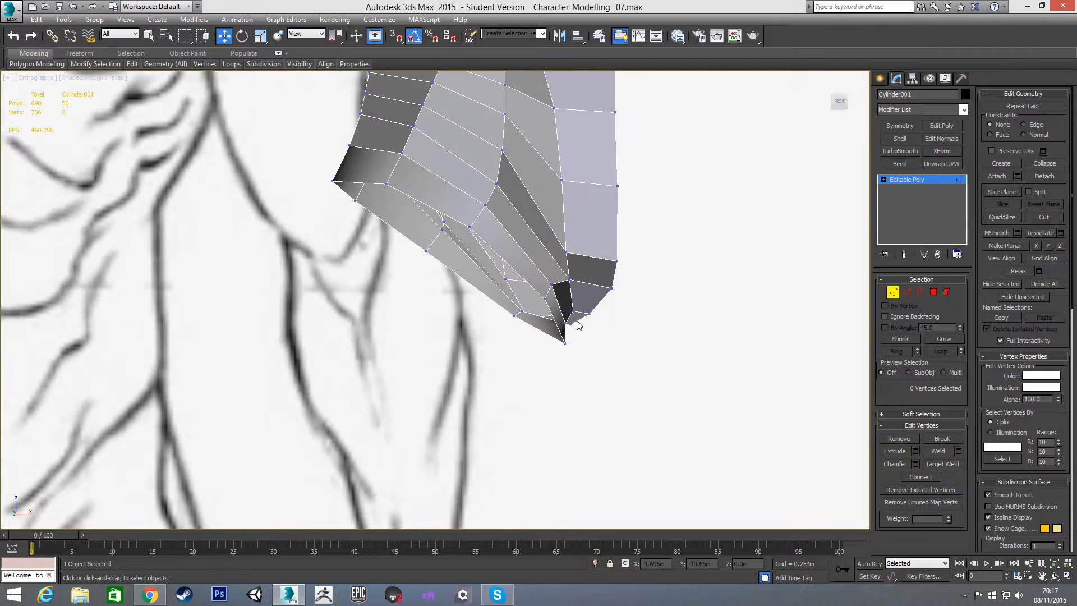
pyautogui.click(573, 311)
pyautogui.keyDown('ctrl'); pyautogui.click(589, 313); pyautogui.keyUp('ctrl')
pyautogui.moveTo(582, 284); pyautogui.dragTo(624, 291)
# Leave vertex editing and attach the pelvis mesh to the Base_Human torso.
pyautogui.press('l')
pyautogui.moveTo(621, 289)
pyautogui.keyDown('alt'); pyautogui.mouseDown(button='middle')
pyautogui.moveTo(587, 267)
pyautogui.moveTo(587, 308)
pyautogui.moveTo(570, 308)
pyautogui.moveTo(530, 283)
pyautogui.mouseUp(button='middle'); pyautogui.keyUp('alt')
pyautogui.scroll(-3, 532, 284)
pyautogui.moveTo(523, 187)
pyautogui.mouseDown(button='middle')
pyautogui.moveTo(516, 218)
pyautogui.moveTo(547, 225)
pyautogui.moveTo(567, 211)
pyautogui.moveTo(569, 243)
pyautogui.mouseUp(button='middle')
pyautogui.scroll(-3, 516, 219)
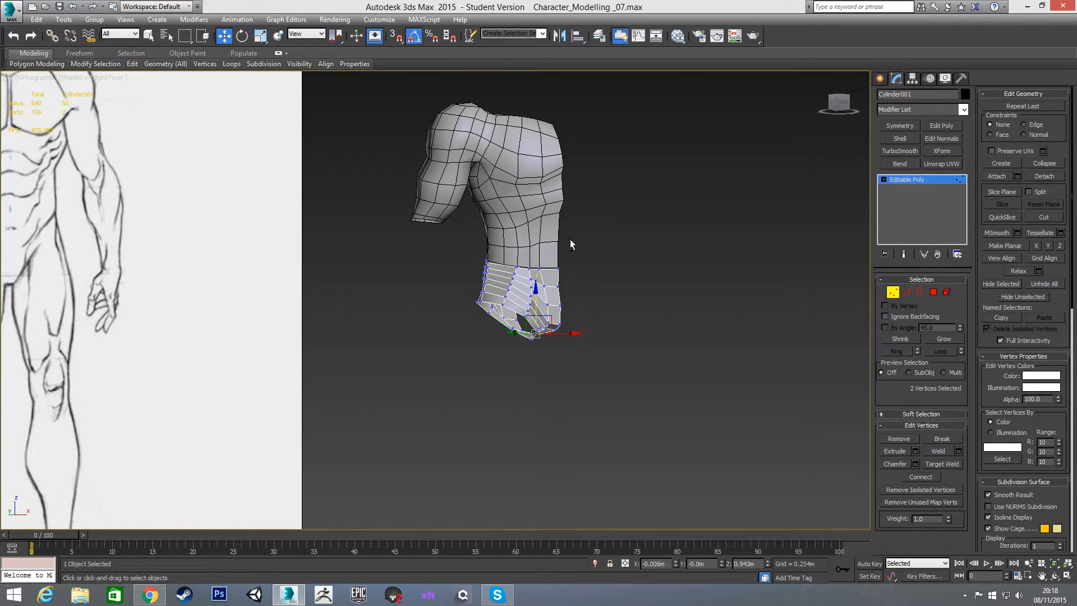
pyautogui.click(891, 295)
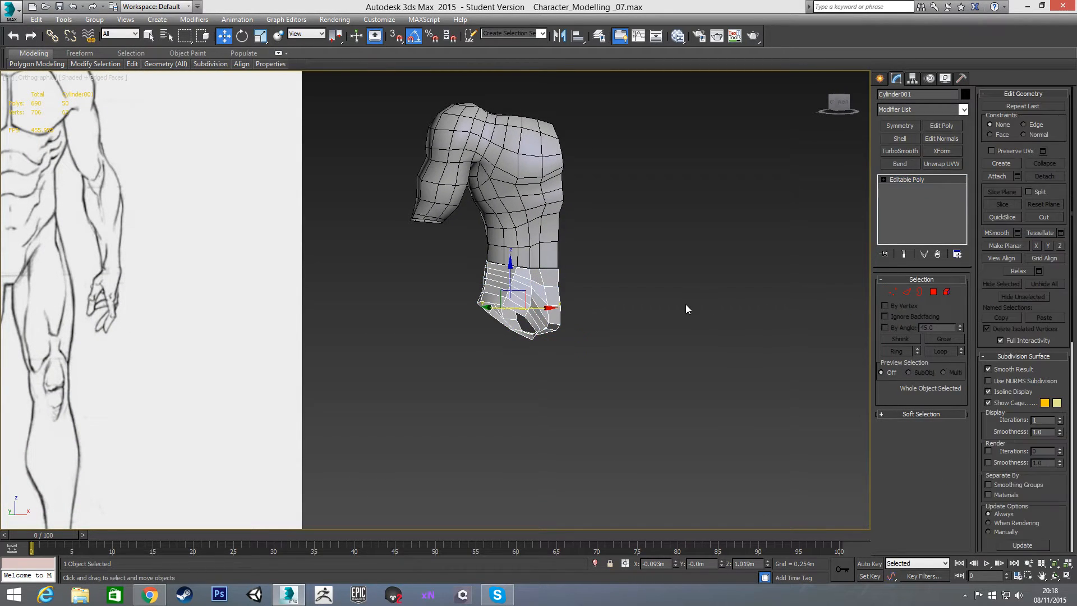
pyautogui.click(686, 304)
pyautogui.click(544, 297)
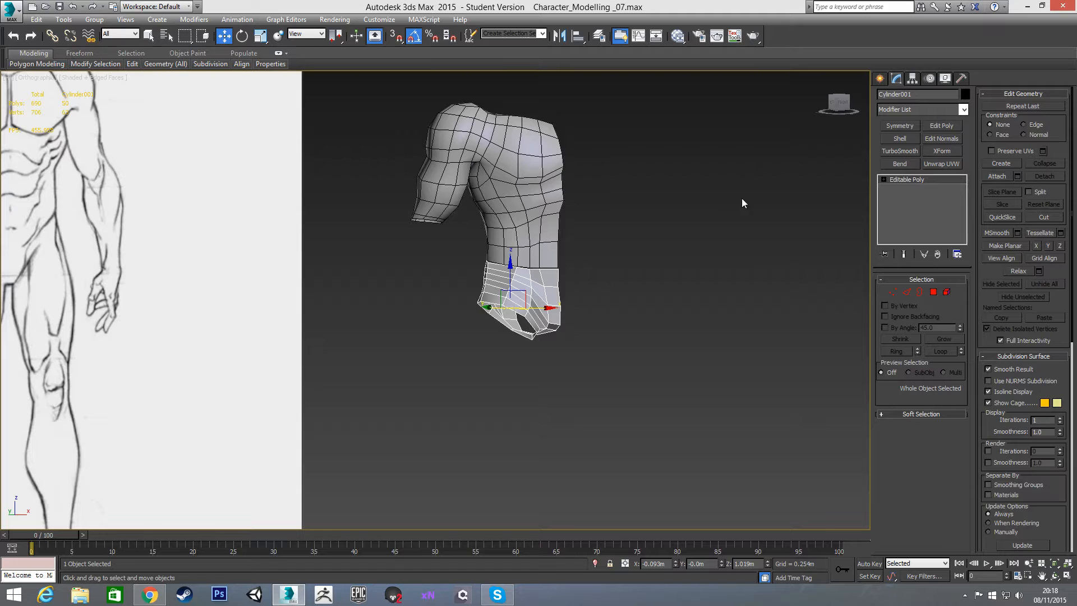
pyautogui.click(551, 218)
pyautogui.click(997, 177)
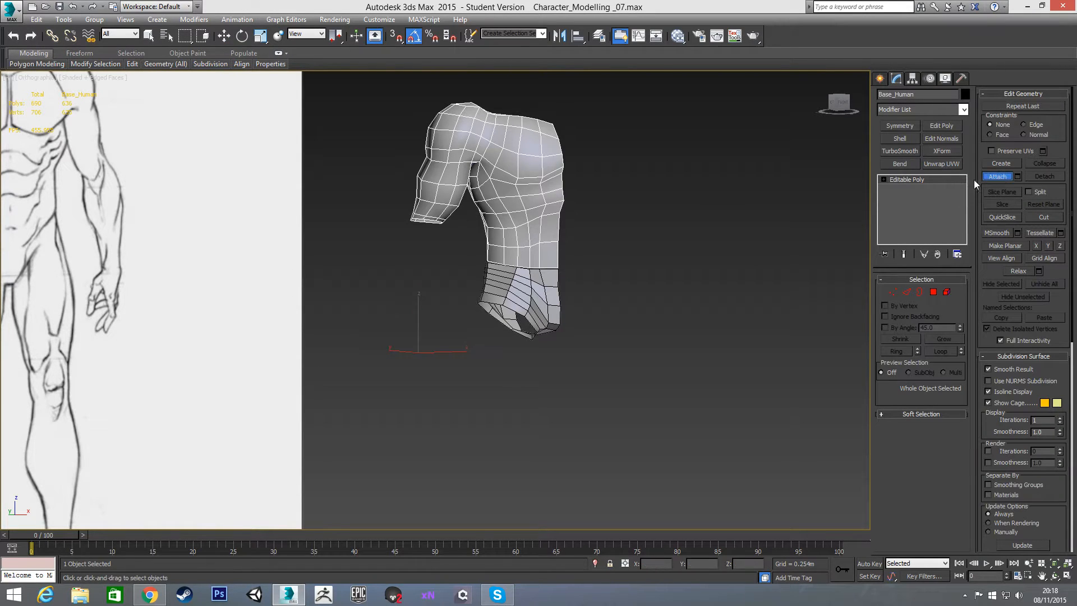
pyautogui.click(527, 286)
pyautogui.rightClick(645, 246)
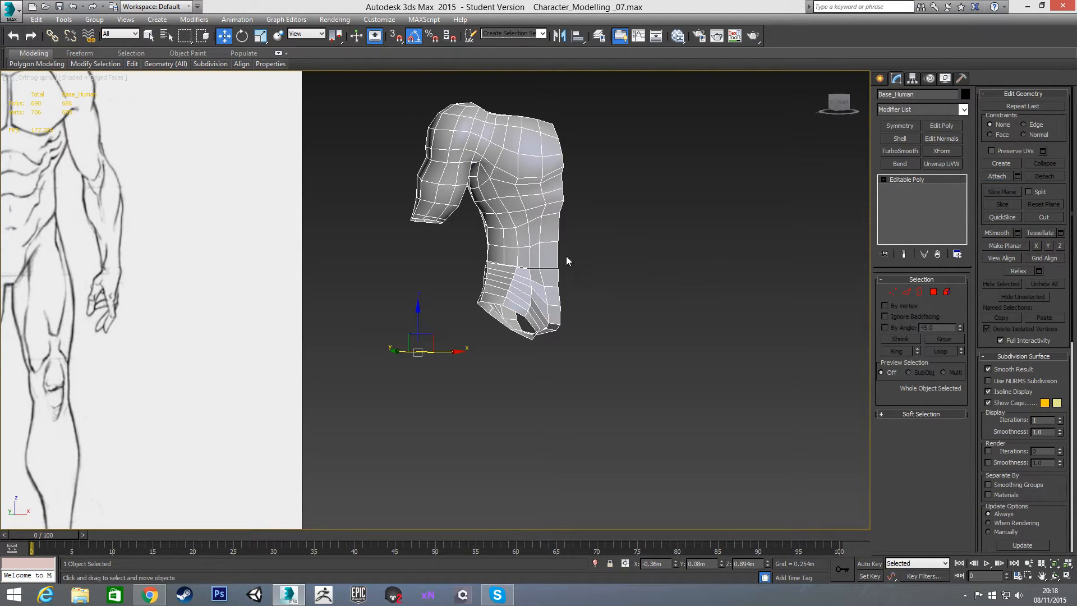
# Unhide all hidden polygons of the Base_Human mesh at polygon level.
pyautogui.press('4')
pyautogui.click(523, 235)
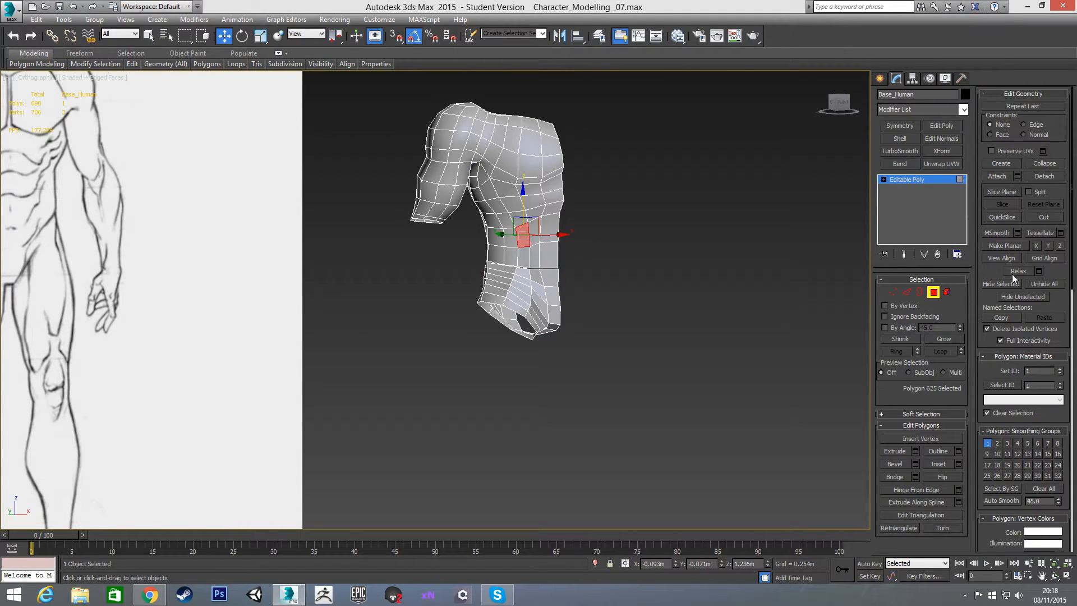
pyautogui.click(1049, 285)
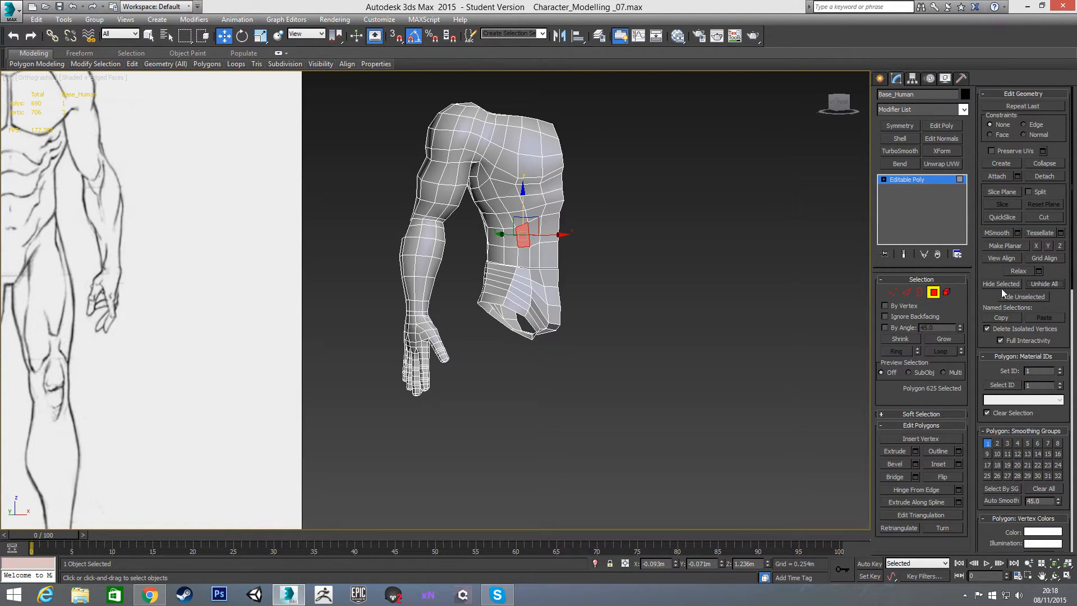
# Target-weld the four front waist vertices of the pelvis onto the matching torso vertices, from the centre line toward the hip.
pyautogui.click(520, 301)
pyautogui.scroll(8, 504, 283)
pyautogui.press('1')
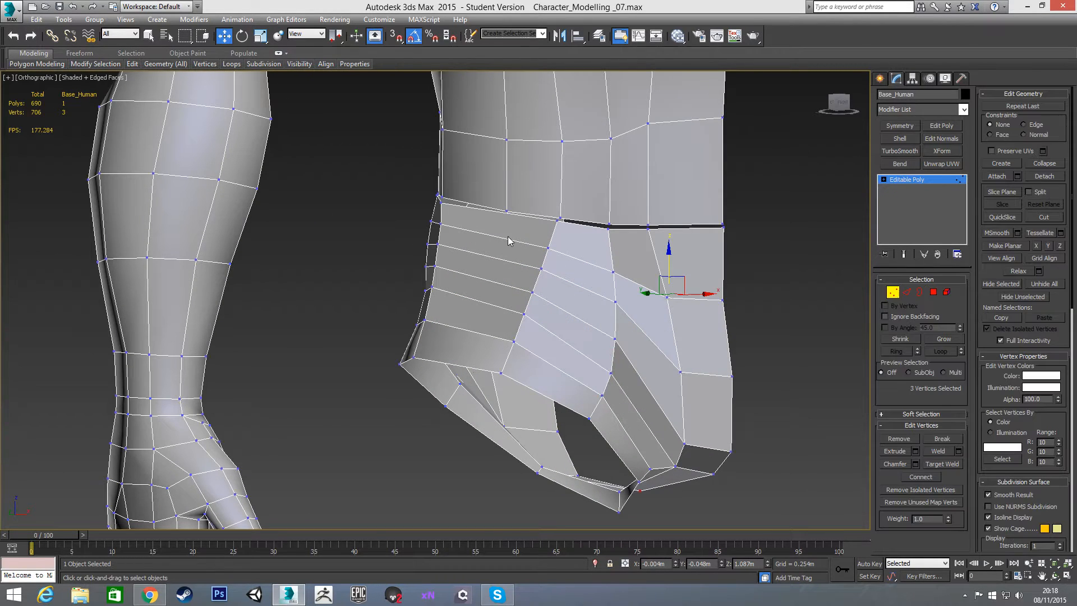
pyautogui.keyDown('alt'); pyautogui.moveTo(724, 259); pyautogui.dragTo(723, 266, button='middle'); pyautogui.keyUp('alt')
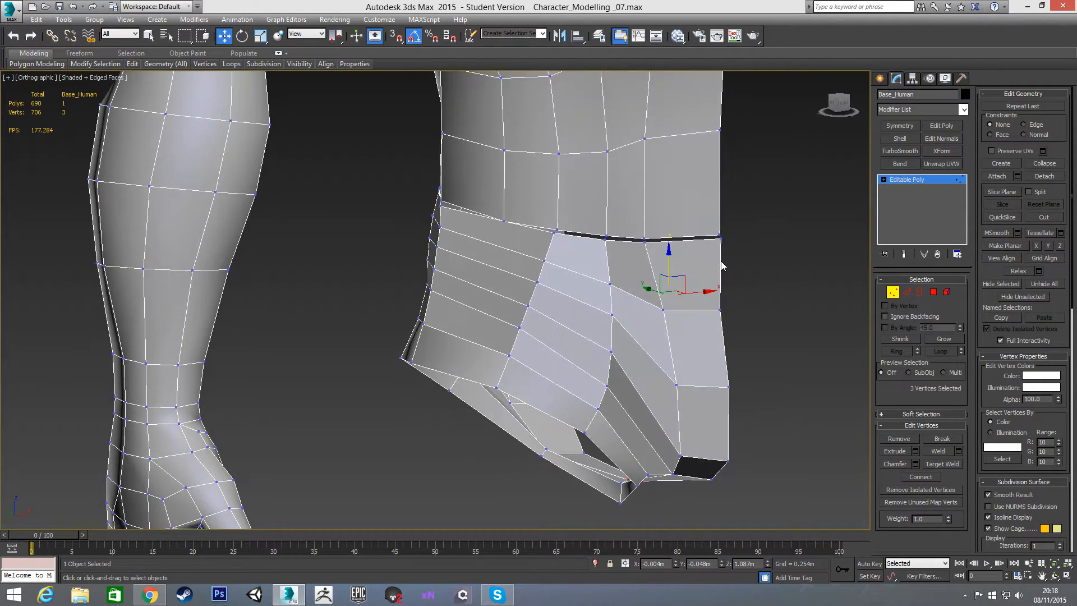
pyautogui.rightClick(752, 261)
pyautogui.click(721, 323)
pyautogui.scroll(6, 726, 240)
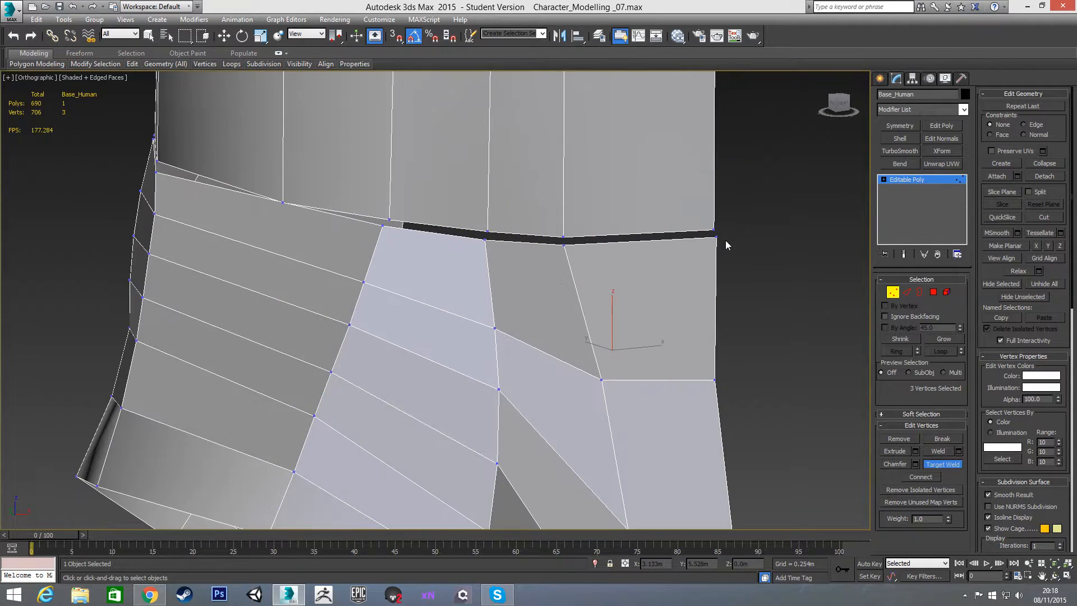
pyautogui.click(706, 235)
pyautogui.click(703, 220)
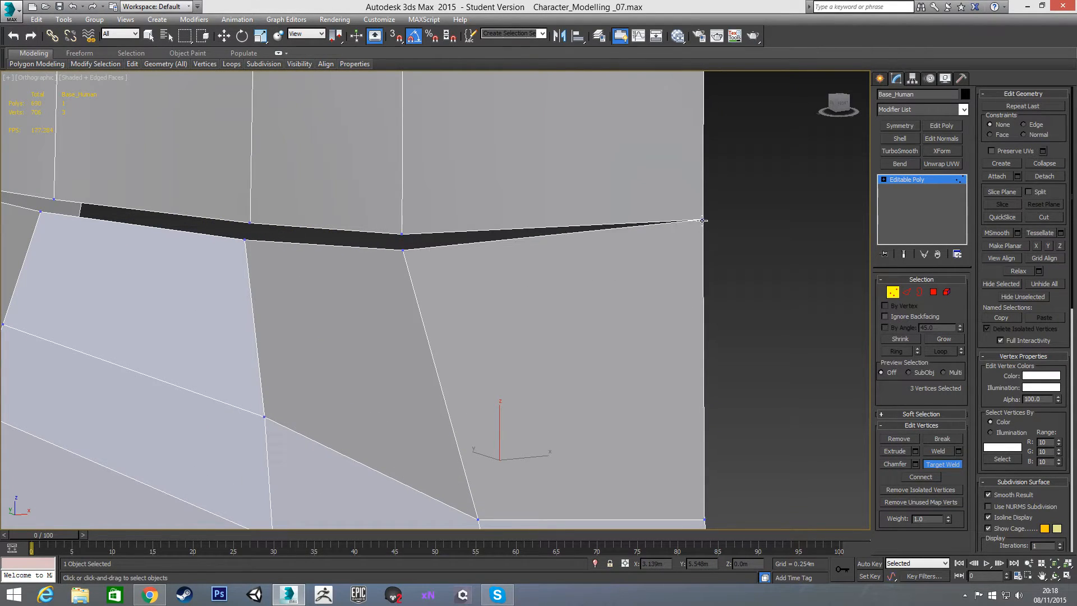
pyautogui.click(404, 248)
pyautogui.click(402, 234)
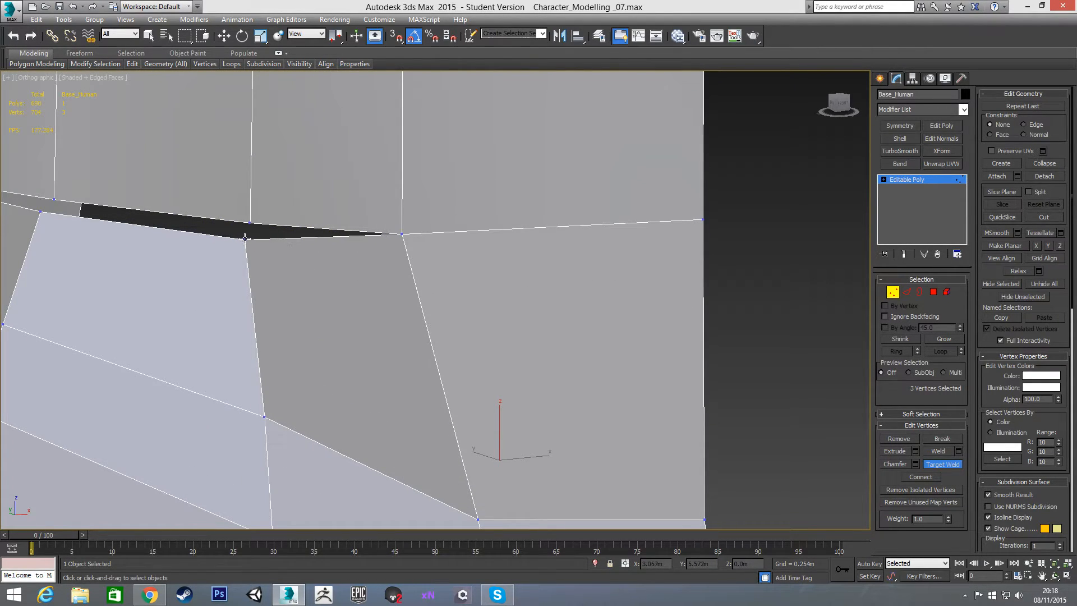
pyautogui.click(249, 223)
pyautogui.scroll(-3, 373, 227)
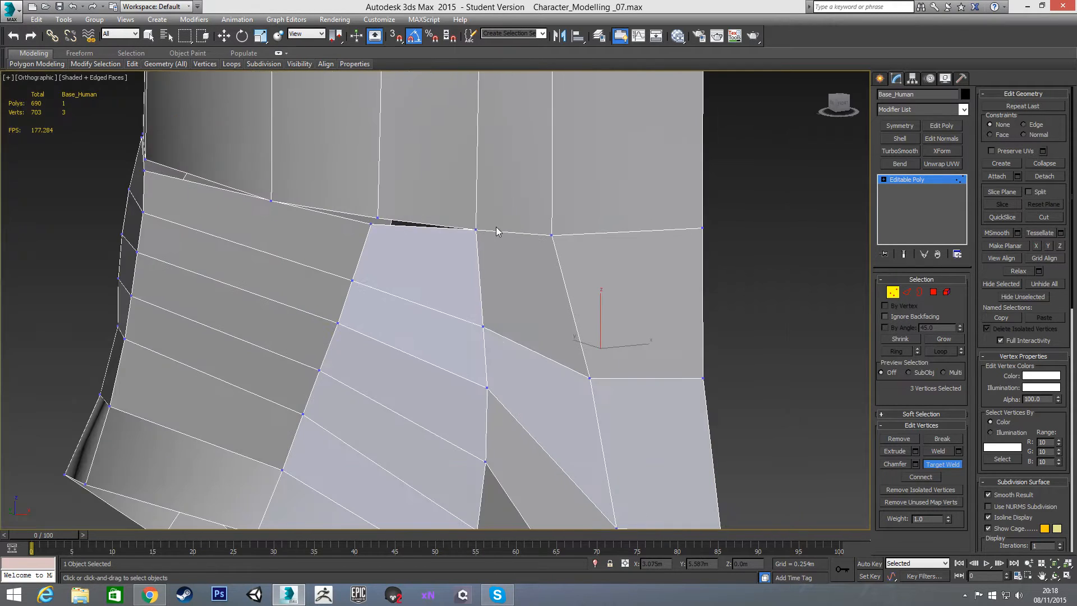
pyautogui.click(372, 224)
pyautogui.click(377, 218)
# Target-weld the three back waist vertices nearest the centre line onto the matching torso vertices.
pyautogui.keyDown('alt'); pyautogui.moveTo(349, 207); pyautogui.dragTo(551, 174, button='middle'); pyautogui.keyUp('alt')
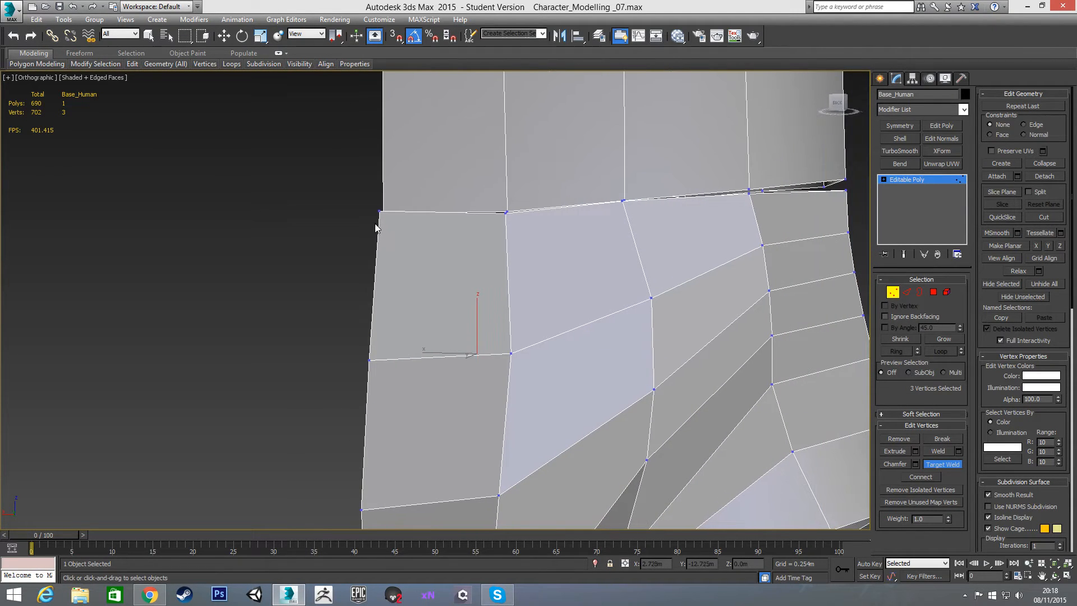
pyautogui.press('F3')
pyautogui.click(379, 212)
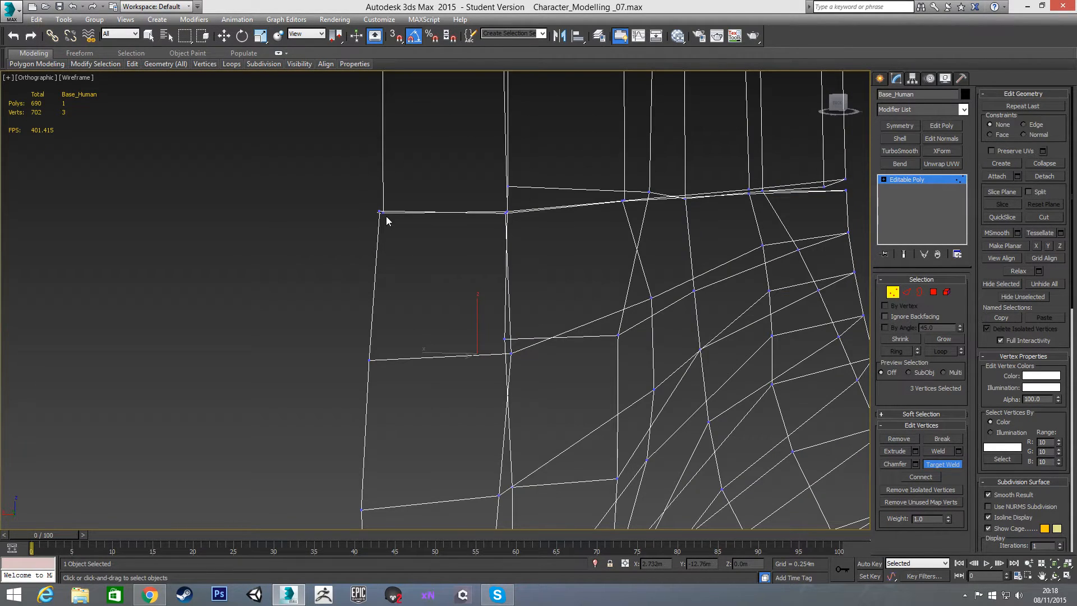
pyautogui.click(384, 214)
pyautogui.press('F3')
pyautogui.scroll(4, 506, 217)
pyautogui.click(508, 203)
pyautogui.click(515, 196)
pyautogui.moveTo(729, 186); pyautogui.dragTo(370, 237, button='middle')
pyautogui.click(616, 205)
pyautogui.click(625, 202)
# Target-weld the remaining back waist vertices toward the hip onto the torso, then return to the Move tool.
pyautogui.moveTo(734, 200); pyautogui.dragTo(611, 219, button='middle')
pyautogui.scroll(-1, 611, 218)
pyautogui.moveTo(792, 195); pyautogui.dragTo(583, 200, button='middle')
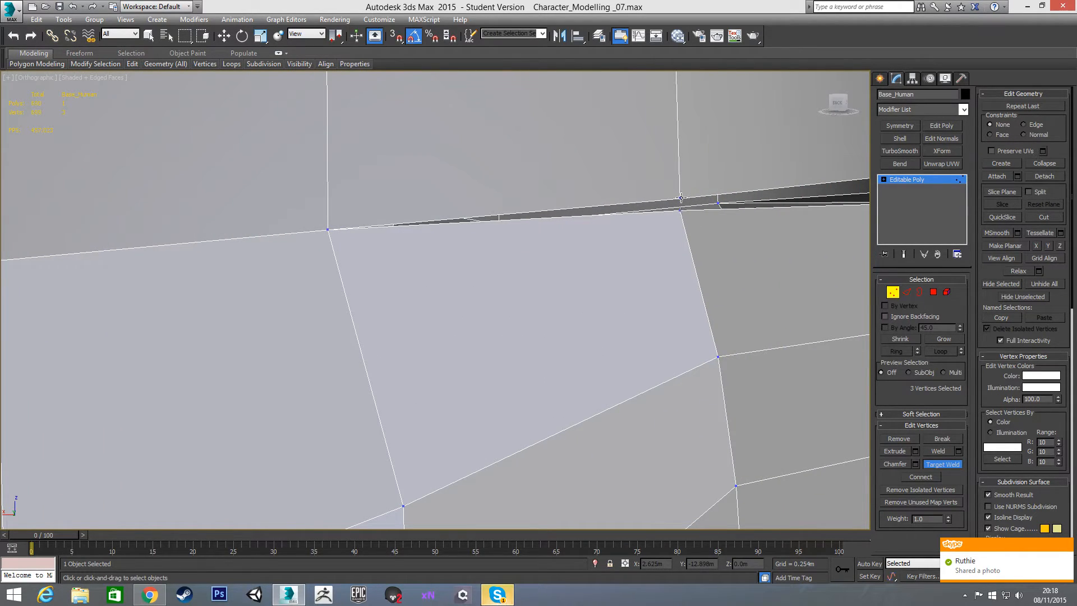
pyautogui.scroll(-2, 782, 197)
pyautogui.moveTo(783, 197); pyautogui.dragTo(606, 211, button='middle')
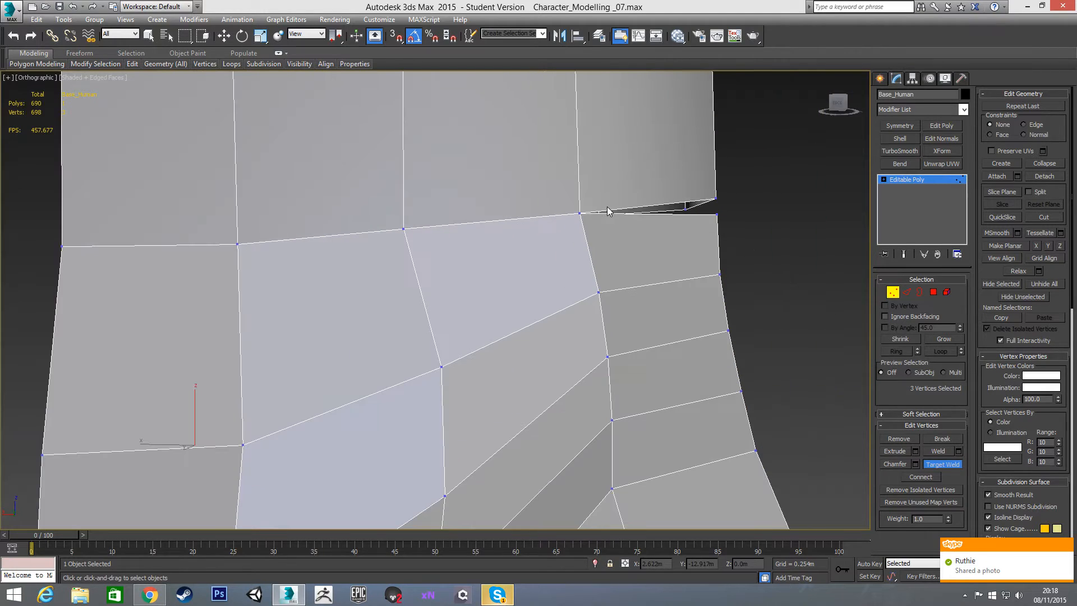
pyautogui.click(717, 213)
pyautogui.click(716, 199)
pyautogui.keyDown('alt'); pyautogui.moveTo(716, 199); pyautogui.dragTo(586, 231, button='middle'); pyautogui.keyUp('alt')
pyautogui.moveTo(357, 239); pyautogui.dragTo(615, 185, button='middle')
pyautogui.moveTo(432, 197); pyautogui.dragTo(729, 245, button='middle')
pyautogui.press('w')
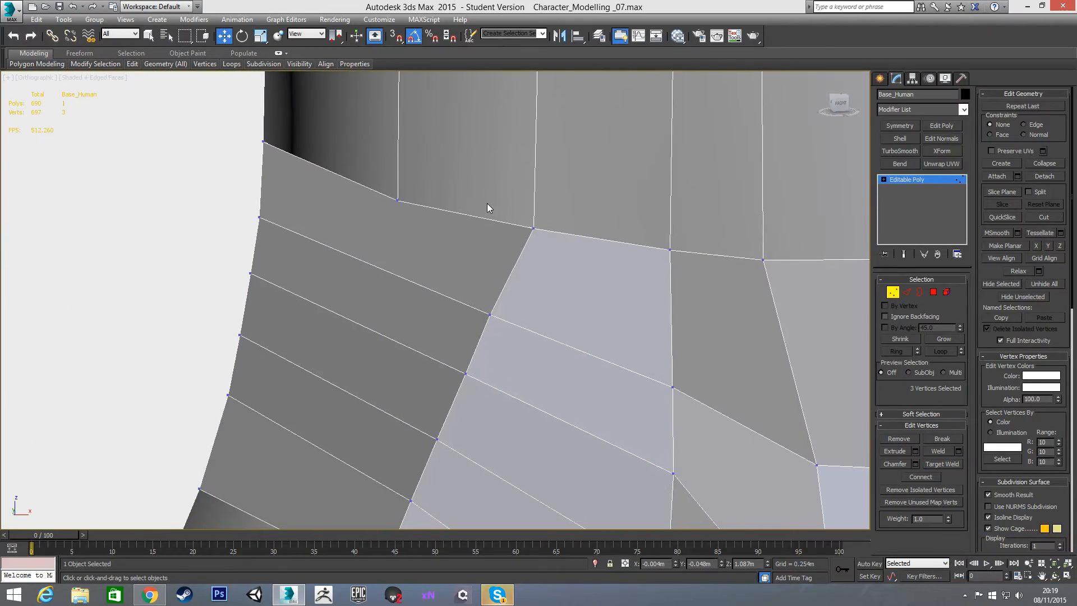
# In the left view, move the front abdomen vertices of the pelvis horizontally to follow the side reference outline.
pyautogui.scroll(-3, 475, 194)
pyautogui.moveTo(432, 205); pyautogui.dragTo(565, 204, button='middle')
pyautogui.click(585, 323)
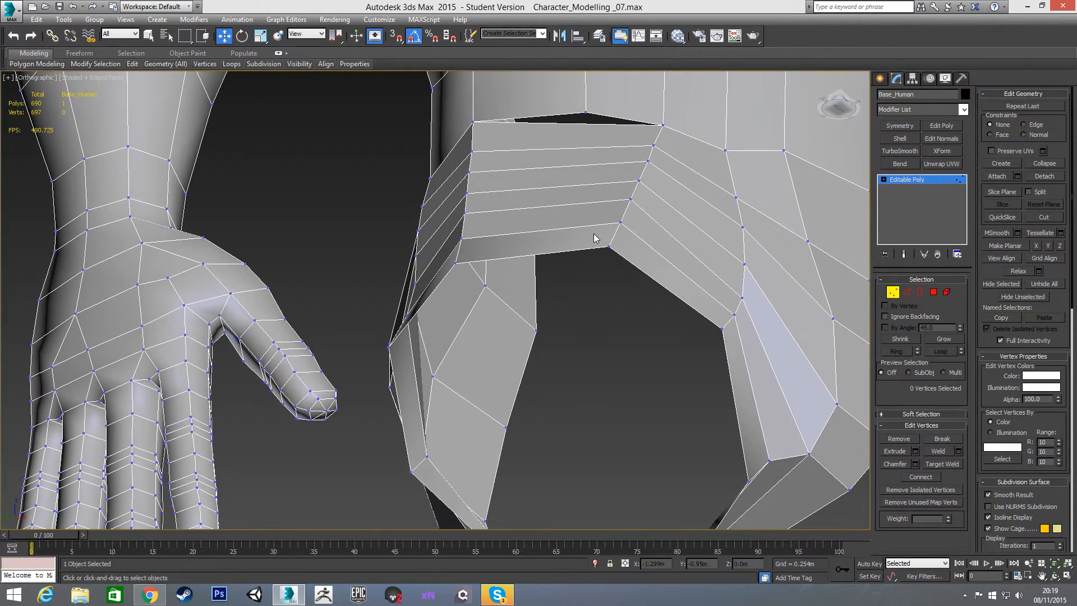
pyautogui.press('f')
pyautogui.moveTo(563, 249); pyautogui.dragTo(590, 240, button='middle')
pyautogui.scroll(8, 450, 264)
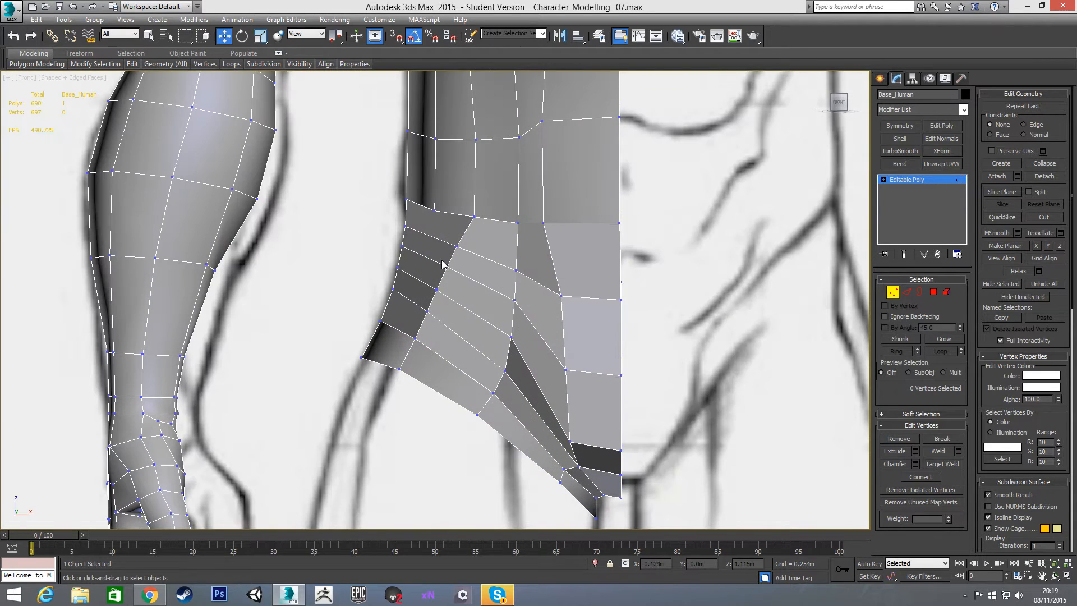
pyautogui.press('l')
pyautogui.scroll(-10, 536, 260)
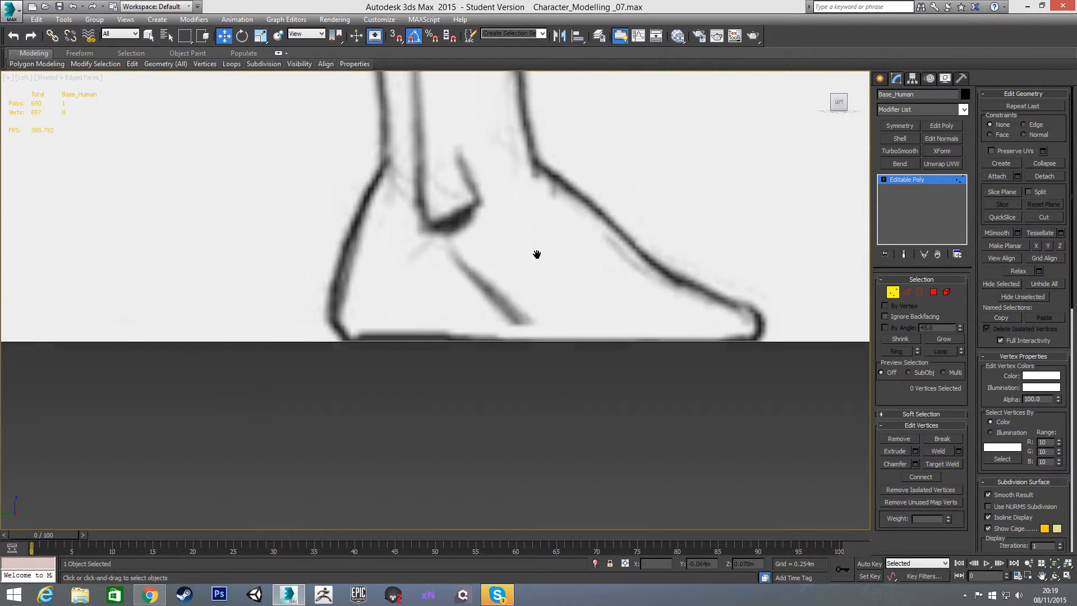
pyautogui.scroll(8, 542, 261)
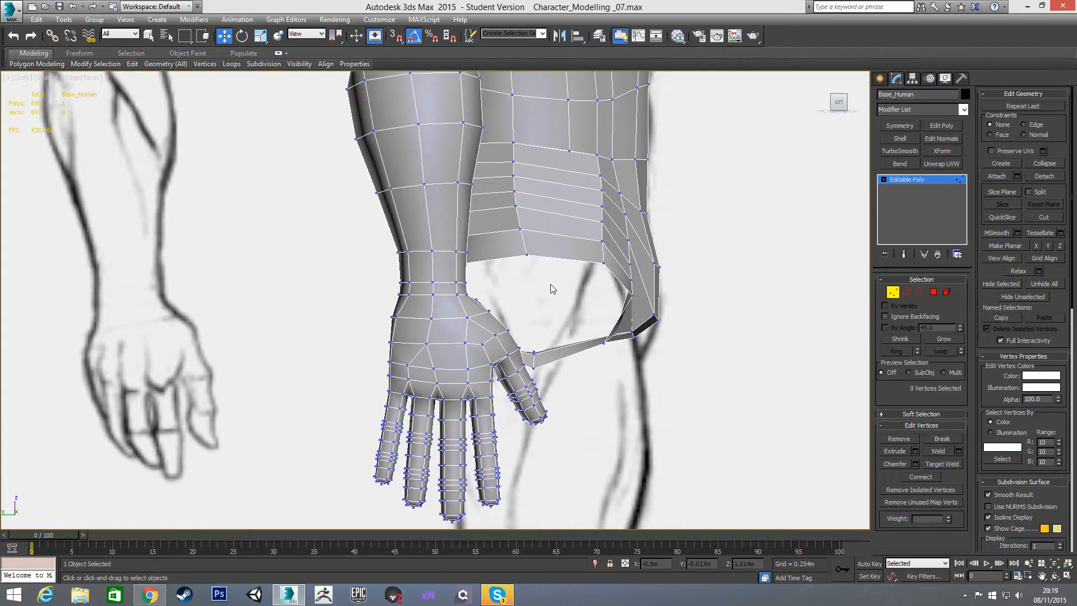
pyautogui.hotkey('alt', 'x')
pyautogui.moveTo(680, 197); pyautogui.dragTo(681, 241, button='middle')
pyautogui.moveTo(636, 213); pyautogui.dragTo(666, 211)
pyautogui.click(673, 174)
pyautogui.moveTo(668, 167); pyautogui.dragTo(670, 167)
pyautogui.moveTo(670, 256); pyautogui.dragTo(667, 256)
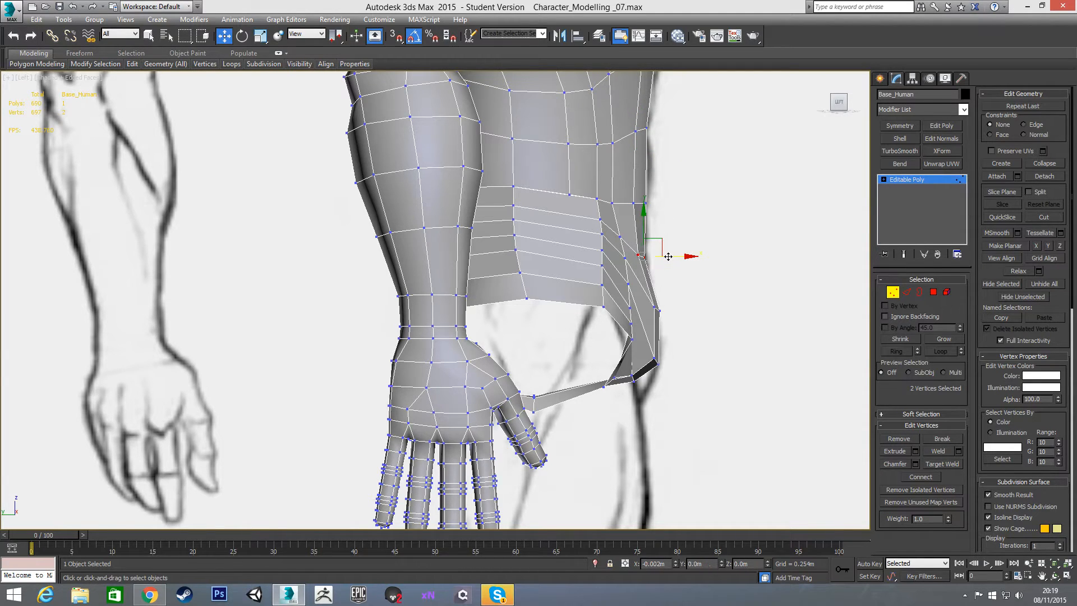
# Make the mesh see-through, adjust the rear pelvis vertices behind the arm to the side reference, and restore solid shading.
pyautogui.moveTo(477, 217); pyautogui.dragTo(647, 241, button='middle')
pyautogui.hotkey('alt', 'x')
pyautogui.click(477, 247)
pyautogui.moveTo(616, 223); pyautogui.dragTo(622, 216)
pyautogui.click(477, 269)
pyautogui.hotkey('alt', 'x')
pyautogui.moveTo(732, 275); pyautogui.dragTo(587, 261, button='middle')
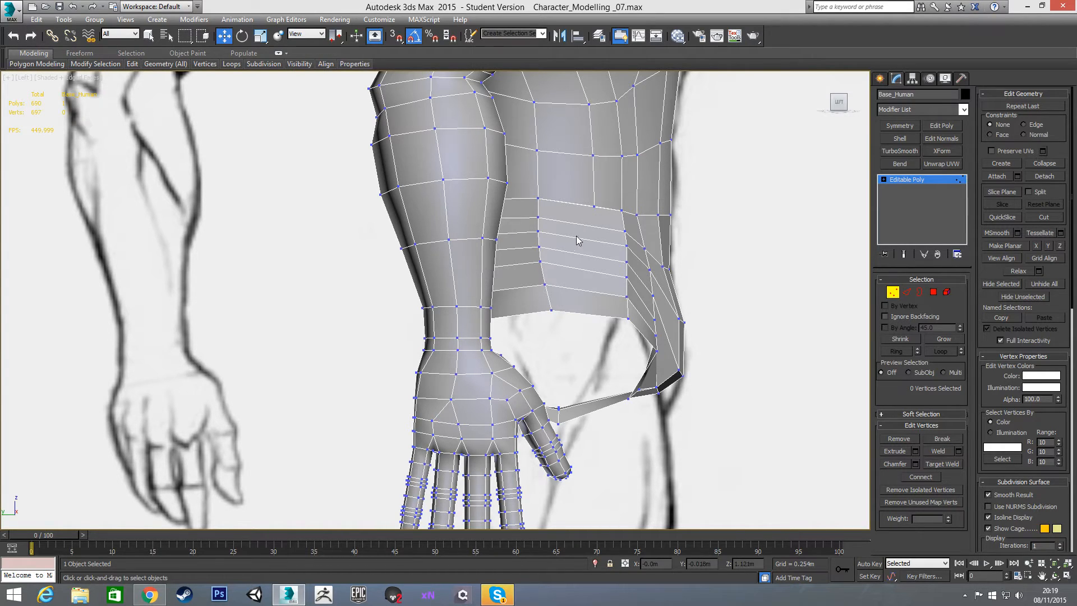
# Cut a new edge path from the side hip vertex diagonally up across the pelvis strips to the open waist edge beneath the unjoined torso vertex.
pyautogui.scroll(2, 577, 235)
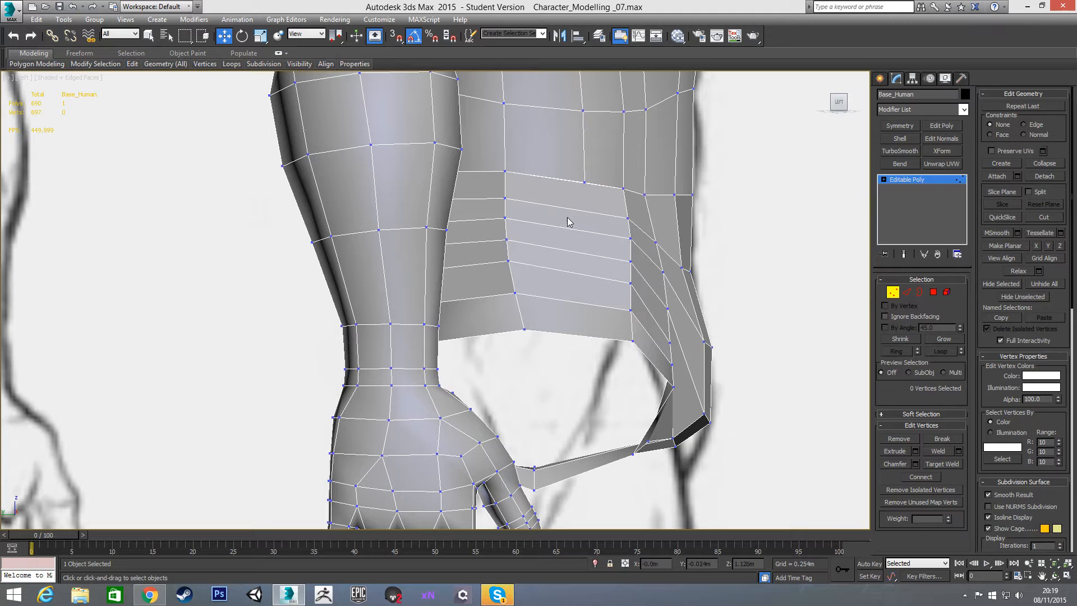
pyautogui.rightClick(572, 204)
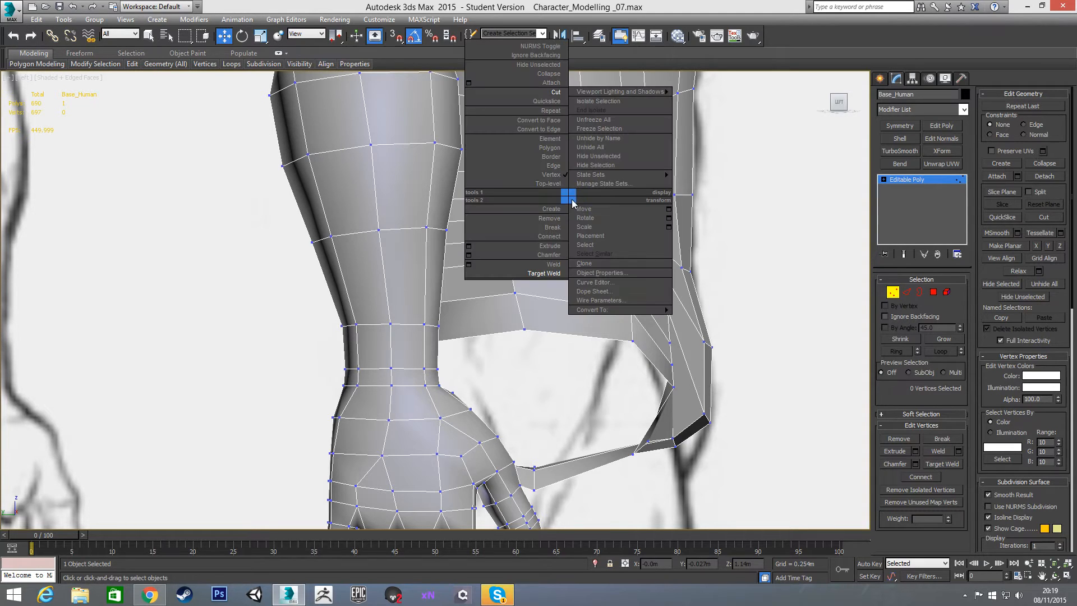
pyautogui.click(560, 93)
pyautogui.keyDown('alt'); pyautogui.moveTo(558, 201); pyautogui.dragTo(566, 178, button='middle'); pyautogui.keyUp('alt')
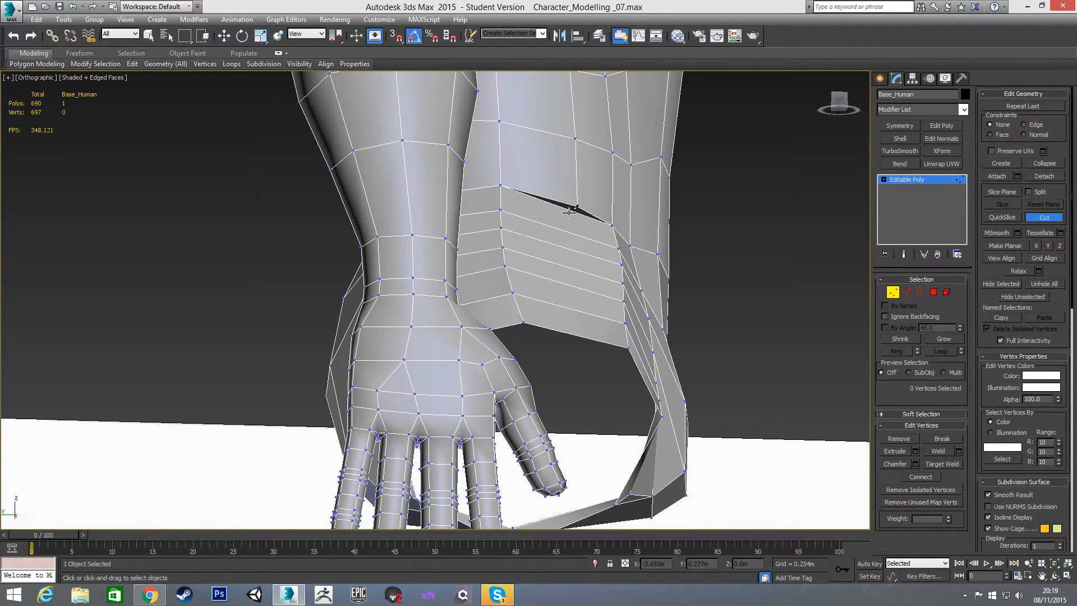
pyautogui.scroll(1, 569, 211)
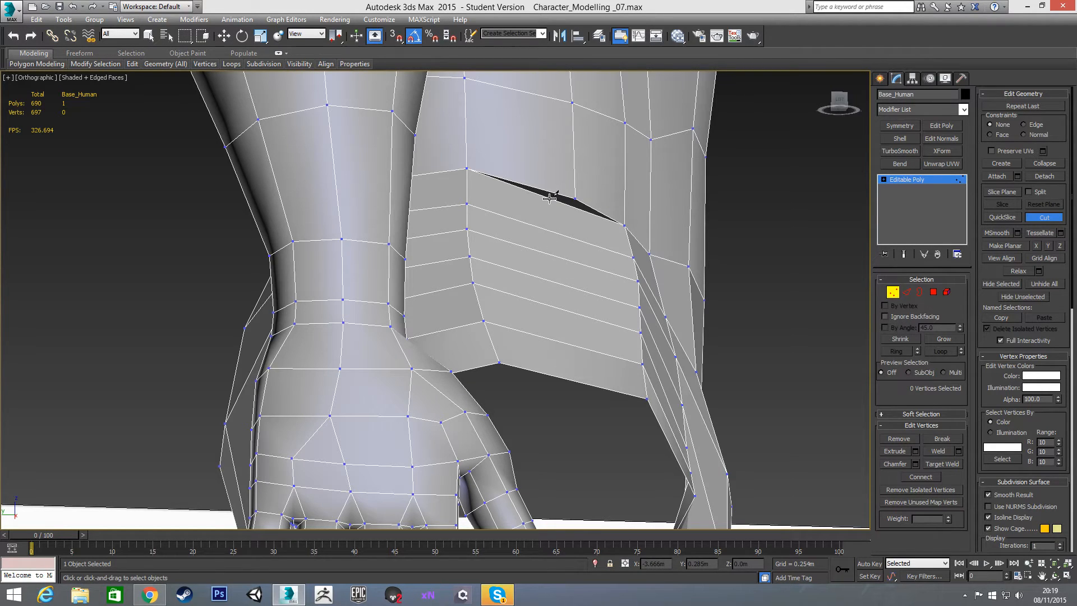
pyautogui.keyDown('alt'); pyautogui.moveTo(543, 268); pyautogui.dragTo(528, 289, button='middle'); pyautogui.keyUp('alt')
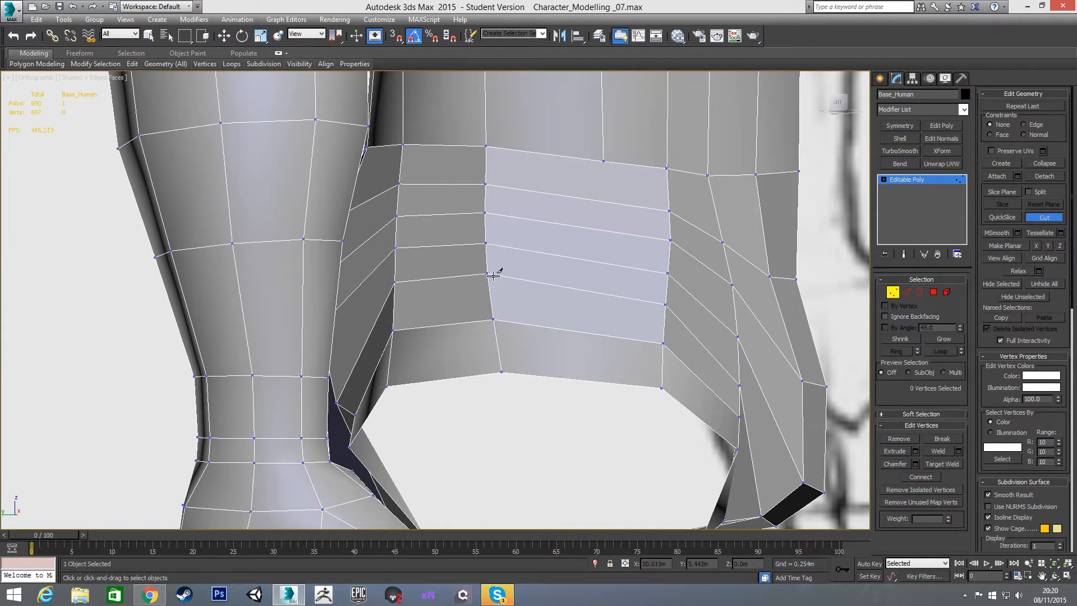
pyautogui.keyDown('alt'); pyautogui.moveTo(508, 279); pyautogui.dragTo(524, 229, button='middle'); pyautogui.keyUp('alt')
pyautogui.keyDown('alt'); pyautogui.moveTo(524, 284); pyautogui.dragTo(493, 308, button='middle'); pyautogui.keyUp('alt')
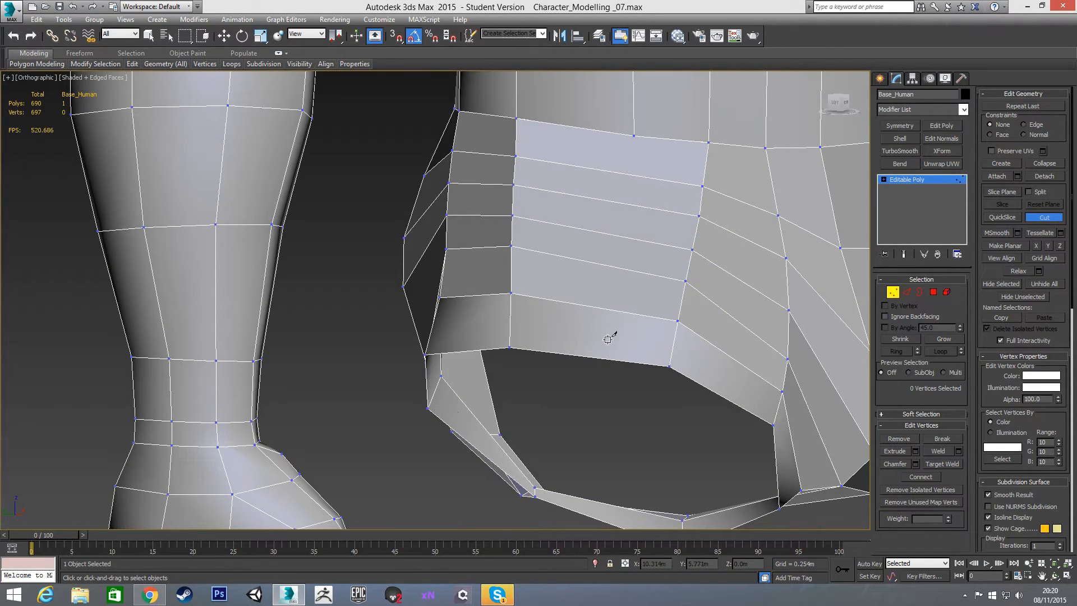
pyautogui.keyDown('alt'); pyautogui.moveTo(588, 309); pyautogui.dragTo(587, 284, button='middle'); pyautogui.keyUp('alt')
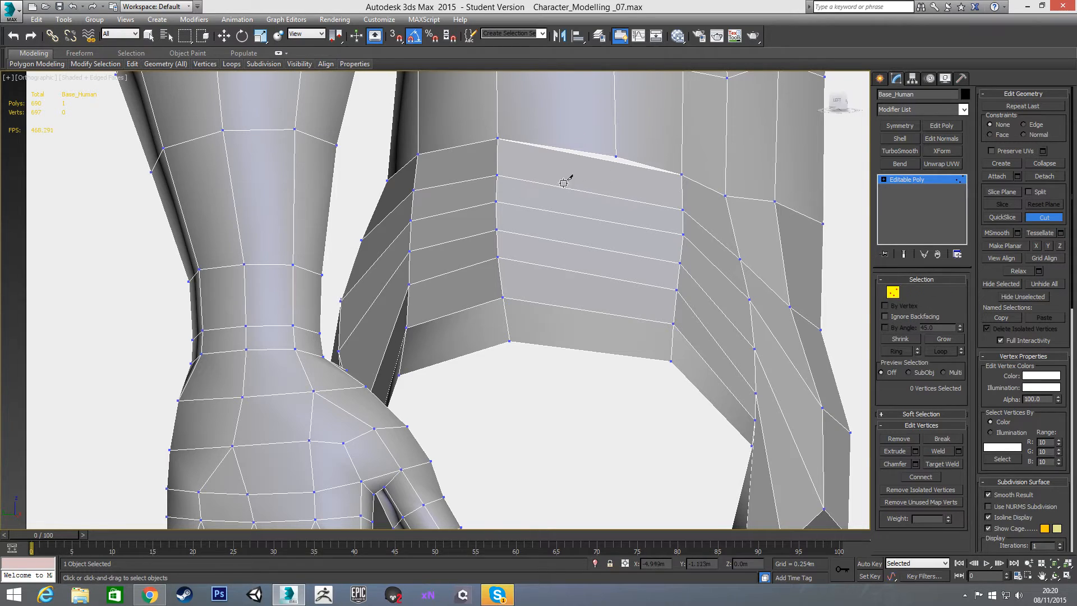
pyautogui.scroll(2, 572, 209)
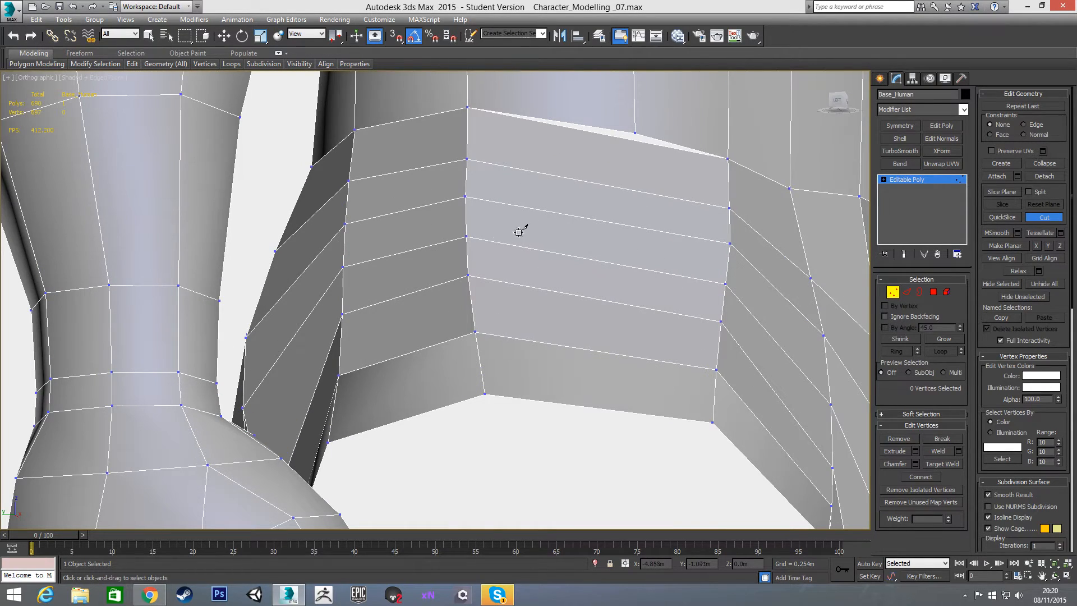
pyautogui.click(467, 238)
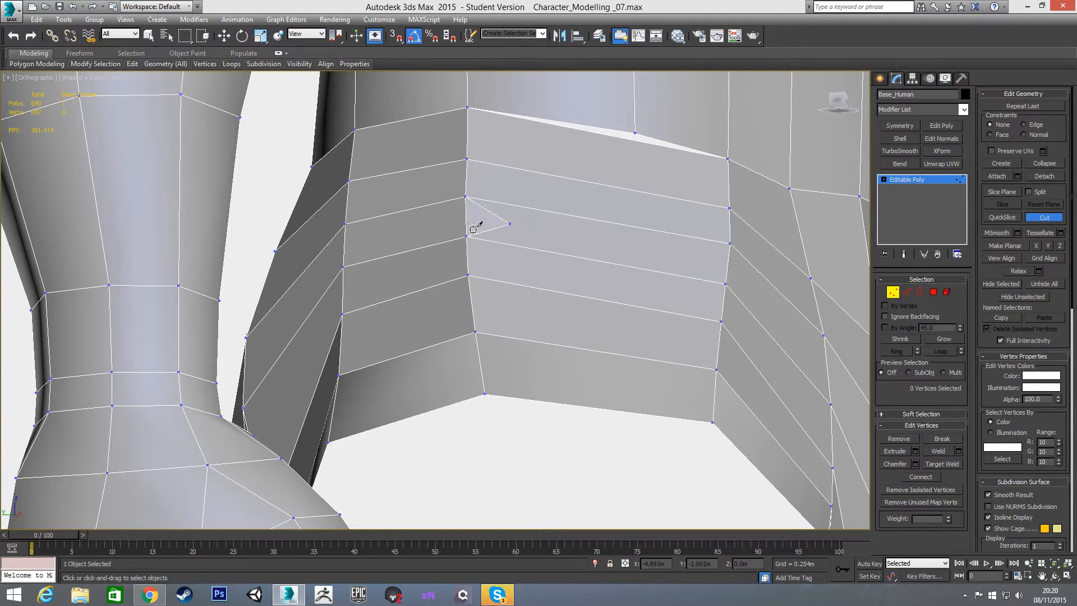
pyautogui.click(546, 210)
pyautogui.click(589, 180)
pyautogui.click(620, 136)
pyautogui.rightClick(644, 160)
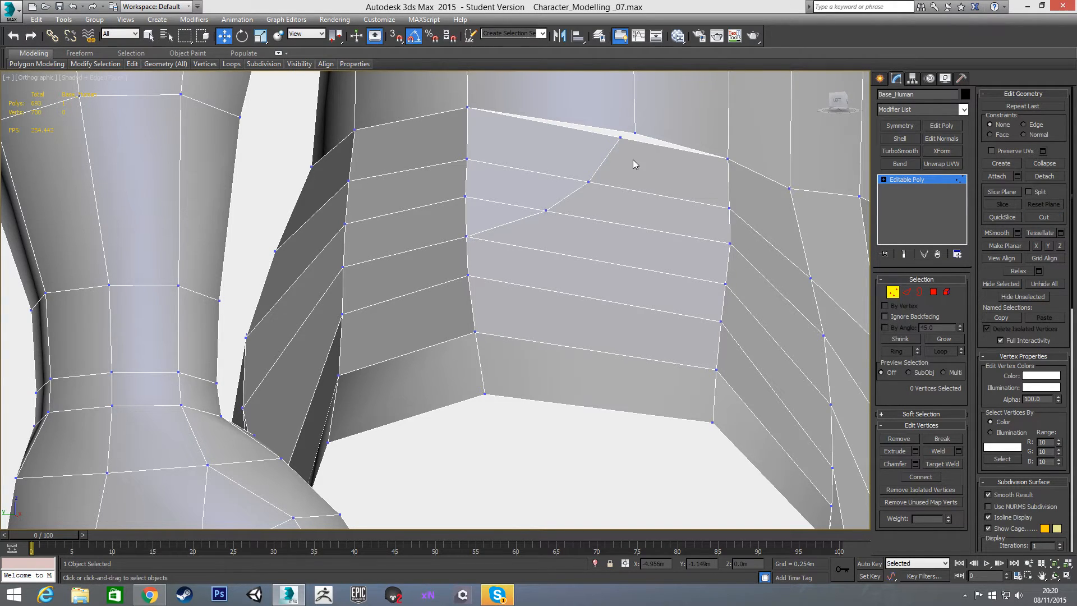
# Target-weld the new cut vertex on the waist edge onto the torso vertex above it to close the gap.
pyautogui.rightClick(650, 158)
pyautogui.click(633, 234)
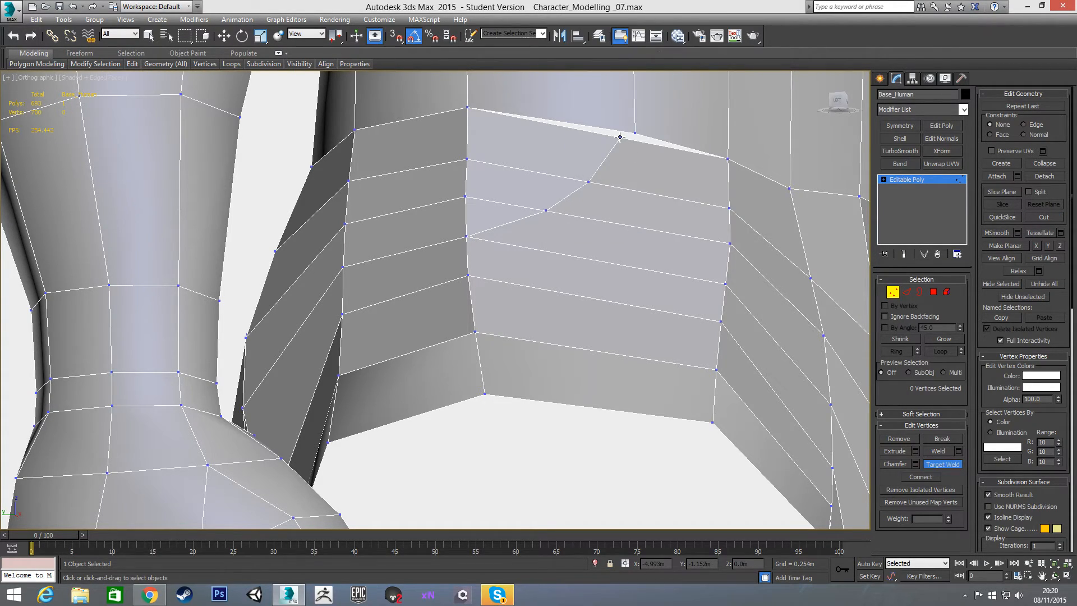
pyautogui.click(636, 133)
pyautogui.rightClick(632, 174)
# Move the two new cut vertices below the waist slightly outward along X to round the side of the hip.
pyautogui.keyDown('alt'); pyautogui.moveTo(620, 205); pyautogui.dragTo(574, 199, button='middle'); pyautogui.keyUp('alt')
pyautogui.click(580, 189)
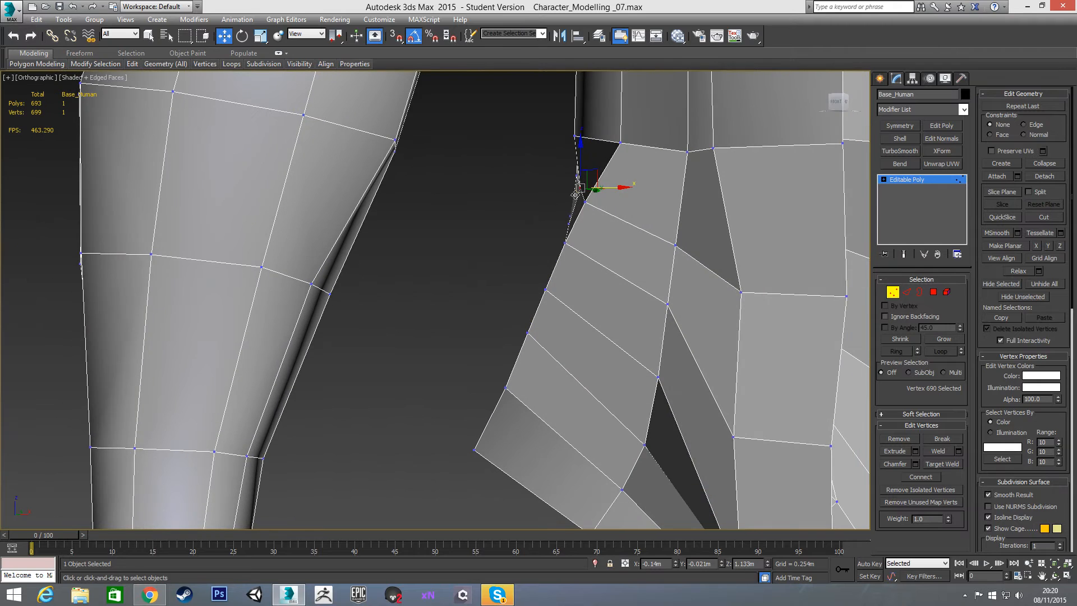
pyautogui.moveTo(607, 191); pyautogui.dragTo(596, 190)
pyautogui.keyDown('alt'); pyautogui.moveTo(596, 191); pyautogui.dragTo(568, 222, button='middle'); pyautogui.keyUp('alt')
pyautogui.click(553, 224)
pyautogui.click(553, 224)
pyautogui.keyDown('alt'); pyautogui.moveTo(562, 265); pyautogui.dragTo(538, 266, button='middle'); pyautogui.keyUp('alt')
pyautogui.moveTo(583, 223); pyautogui.dragTo(581, 222)
pyautogui.moveTo(561, 243)
pyautogui.keyDown('alt'); pyautogui.mouseDown(button='middle')
pyautogui.moveTo(589, 257)
pyautogui.moveTo(685, 232)
pyautogui.moveTo(588, 255)
pyautogui.moveTo(534, 240)
pyautogui.moveTo(544, 242)
pyautogui.mouseUp(button='middle'); pyautogui.keyUp('alt')
pyautogui.click(560, 186)
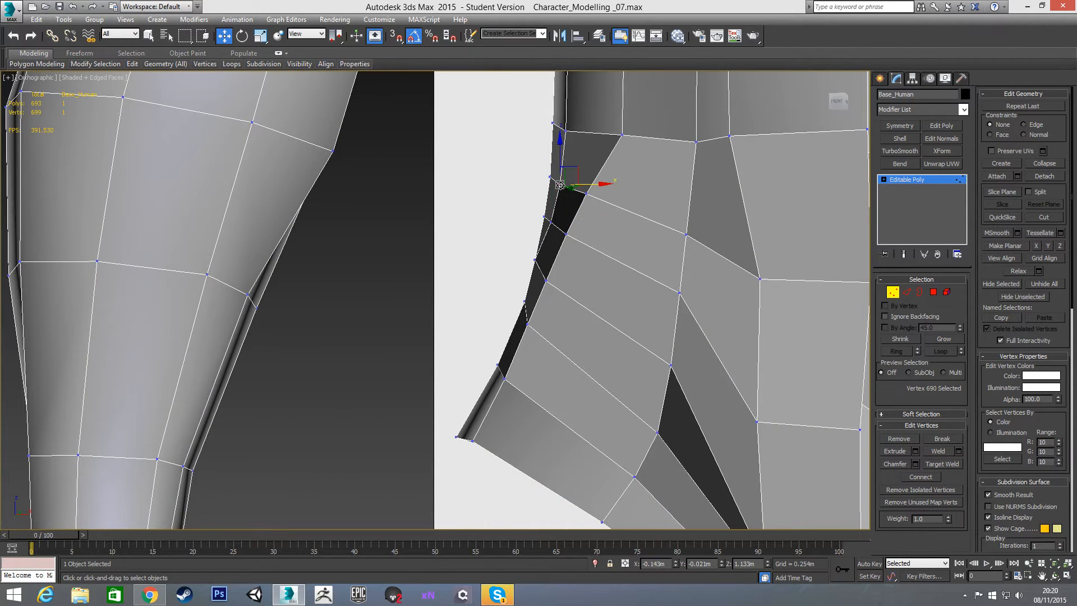
pyautogui.keyDown('alt'); pyautogui.moveTo(591, 185); pyautogui.dragTo(578, 224, button='middle'); pyautogui.keyUp('alt')
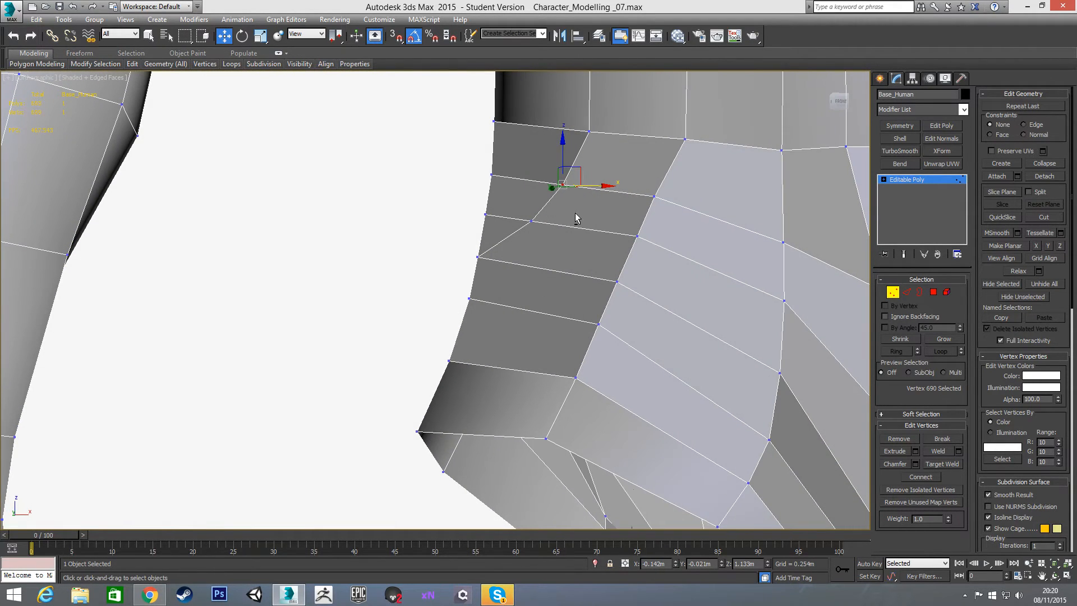
pyautogui.click(590, 131)
pyautogui.keyDown('alt'); pyautogui.moveTo(573, 175); pyautogui.dragTo(540, 167, button='middle'); pyautogui.keyUp('alt')
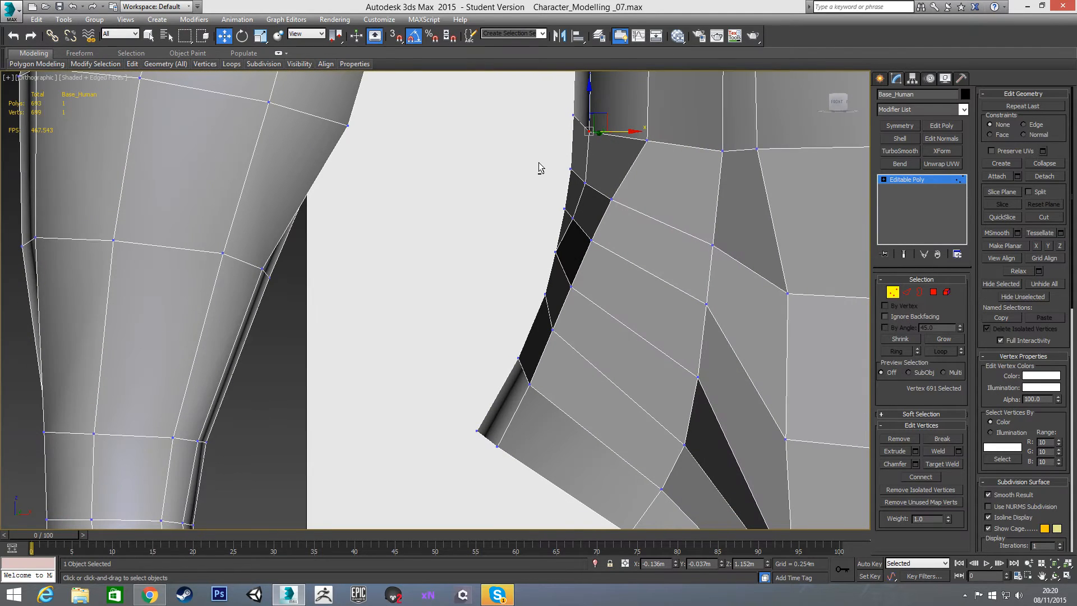
# In the front view, nudge the outer hip vertex just below the waist slightly inward along X to smooth the silhouette.
pyautogui.scroll(-5, 583, 181)
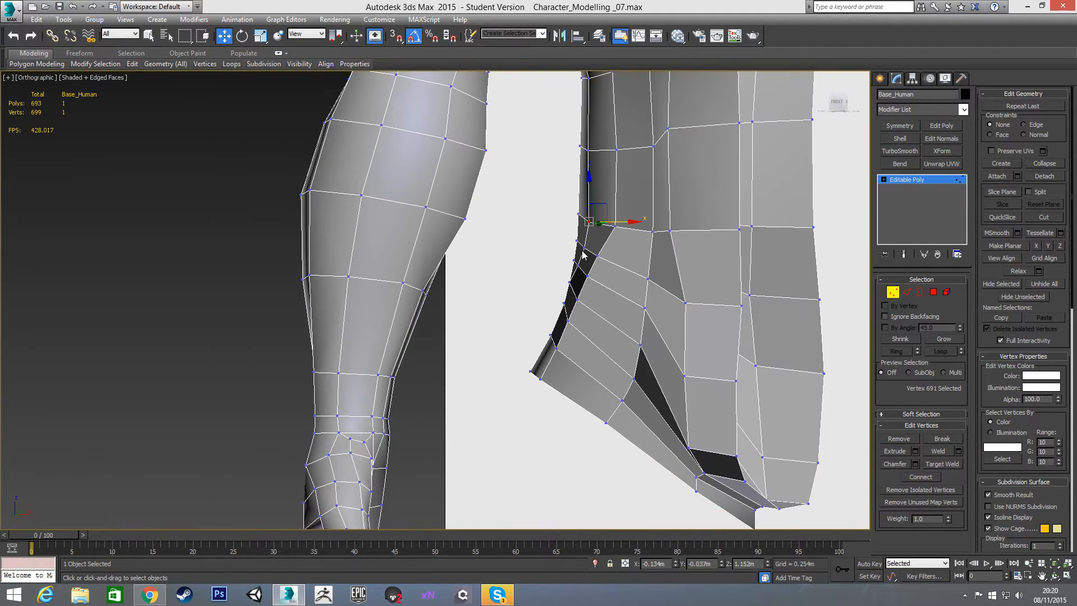
pyautogui.keyDown('alt'); pyautogui.moveTo(582, 276); pyautogui.dragTo(569, 277, button='middle'); pyautogui.keyUp('alt')
pyautogui.press('f')
pyautogui.moveTo(463, 243)
pyautogui.mouseDown(button='middle')
pyautogui.moveTo(560, 258)
pyautogui.moveTo(462, 247)
pyautogui.moveTo(520, 192)
pyautogui.moveTo(459, 277)
pyautogui.moveTo(452, 257)
pyautogui.moveTo(430, 262)
pyautogui.mouseUp(button='middle')
pyautogui.scroll(2, 444, 229)
pyautogui.click(376, 250)
pyautogui.scroll(-4, 427, 241)
pyautogui.scroll(4, 429, 262)
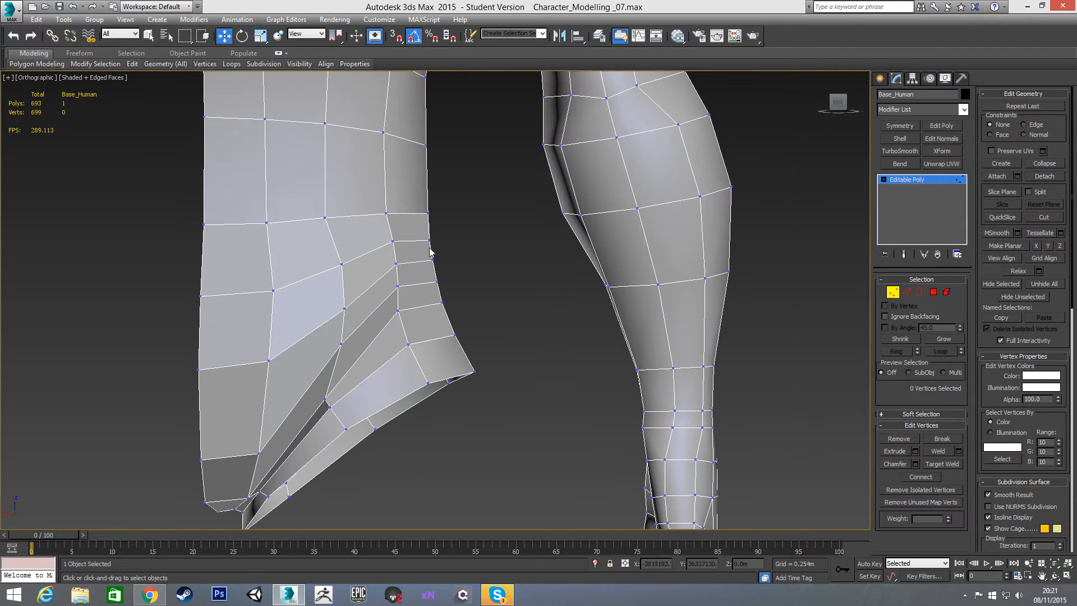
pyautogui.press('f')
pyautogui.scroll(2, 402, 253)
pyautogui.moveTo(403, 280); pyautogui.dragTo(408, 284)
pyautogui.click(377, 226)
pyautogui.click(407, 217)
pyautogui.moveTo(431, 216); pyautogui.dragTo(436, 217)
pyautogui.click(410, 178)
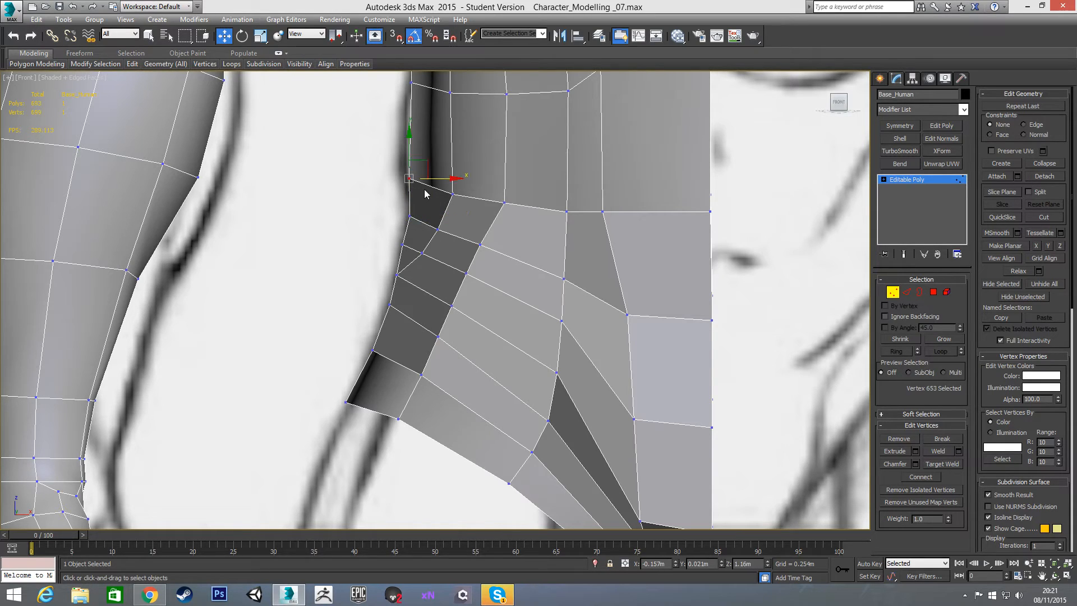
pyautogui.click(389, 306)
pyautogui.click(366, 316)
# Select all vertices along the body's open centre line, set their X position to 0, and deselect them.
pyautogui.scroll(-6, 562, 312)
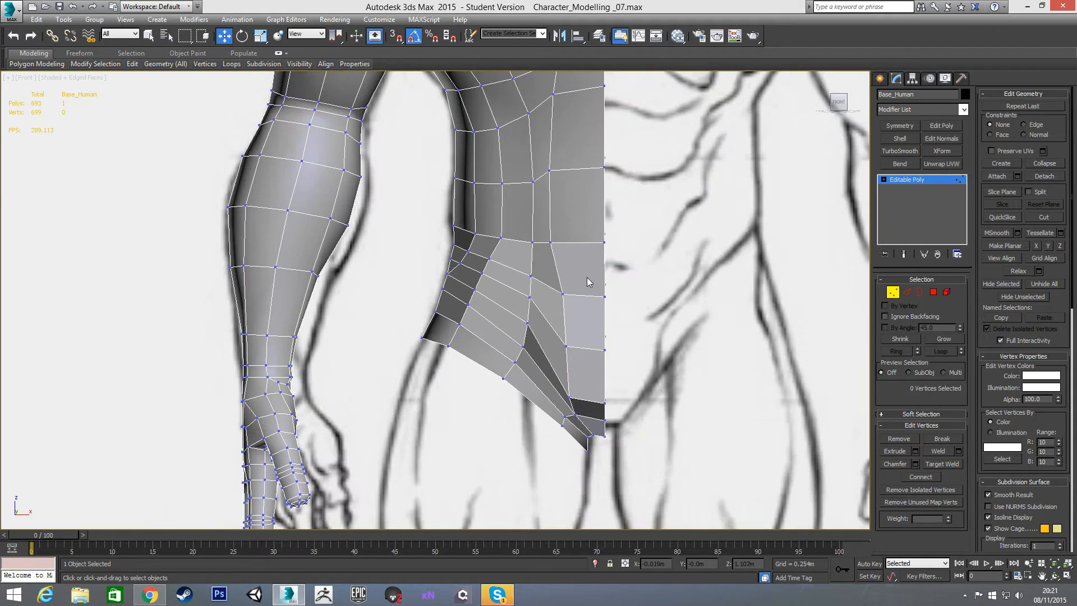
pyautogui.scroll(-3, 467, 309)
pyautogui.scroll(-3, 472, 307)
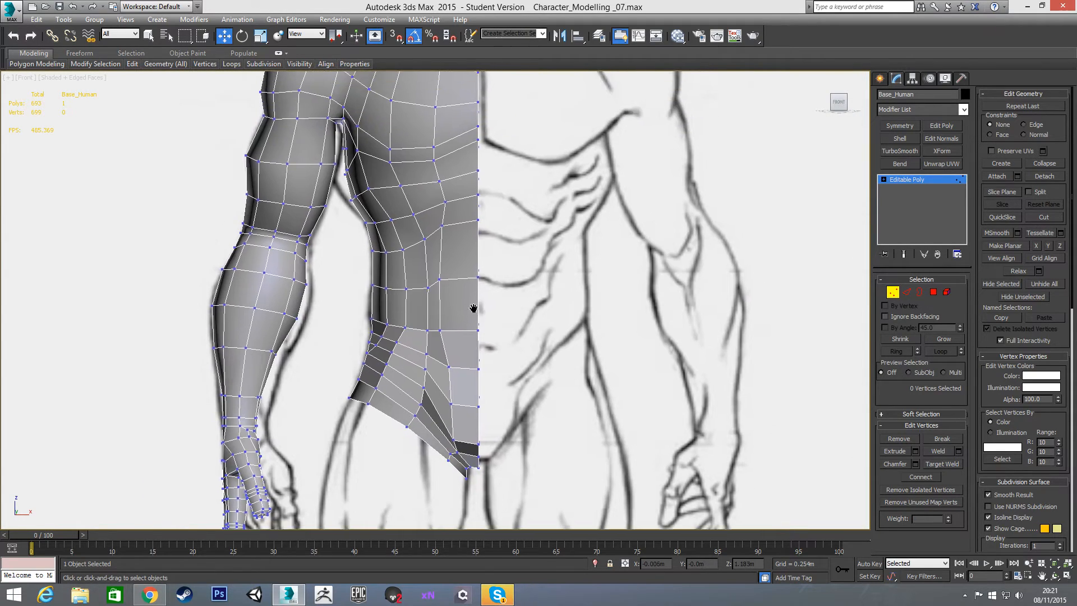
pyautogui.moveTo(474, 118); pyautogui.dragTo(510, 410)
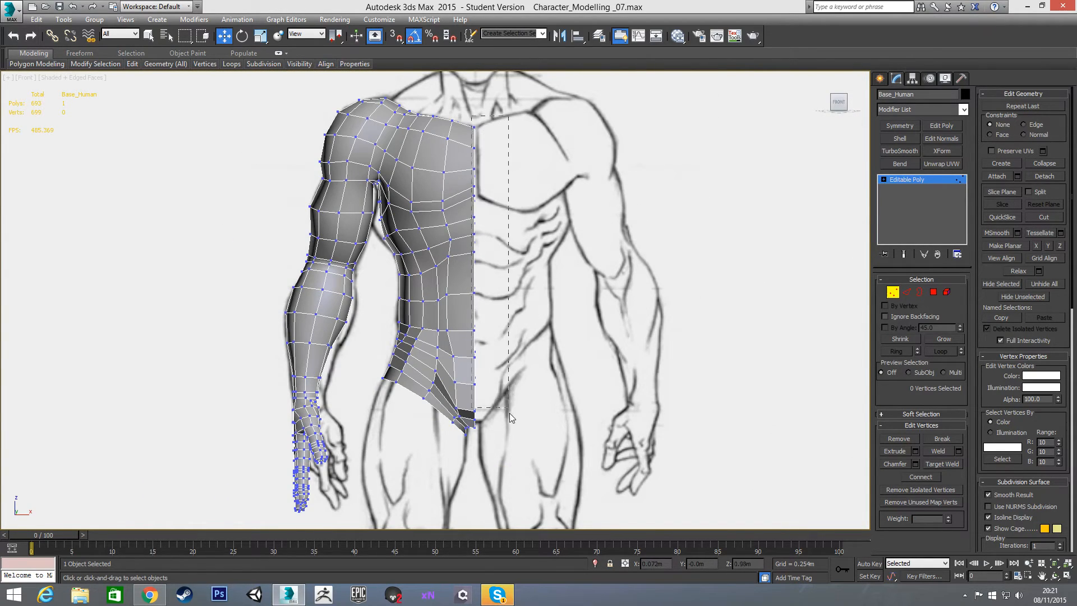
pyautogui.moveTo(510, 449); pyautogui.dragTo(510, 448)
pyautogui.hotkey('alt', 'x')
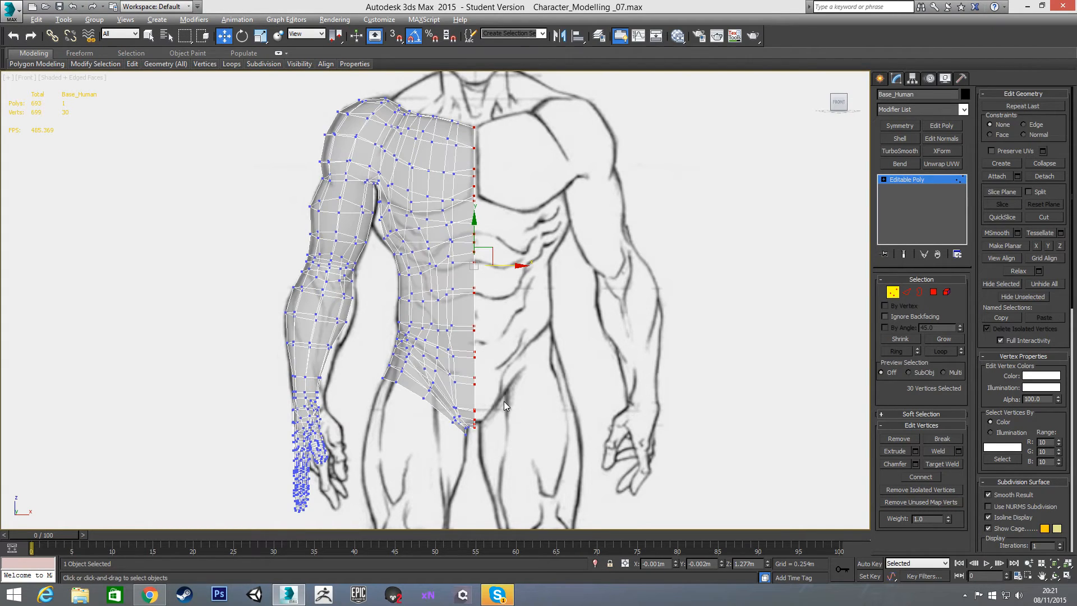
pyautogui.hotkey('alt', 'x')
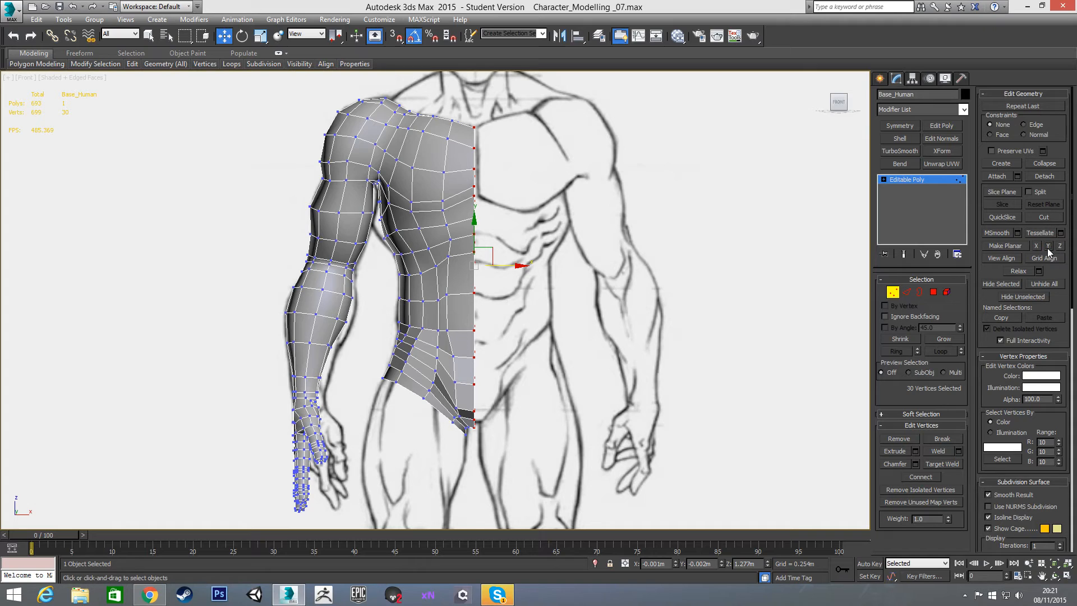
pyautogui.keyDown('alt'); pyautogui.moveTo(645, 303); pyautogui.dragTo(500, 153, button='middle'); pyautogui.keyUp('alt')
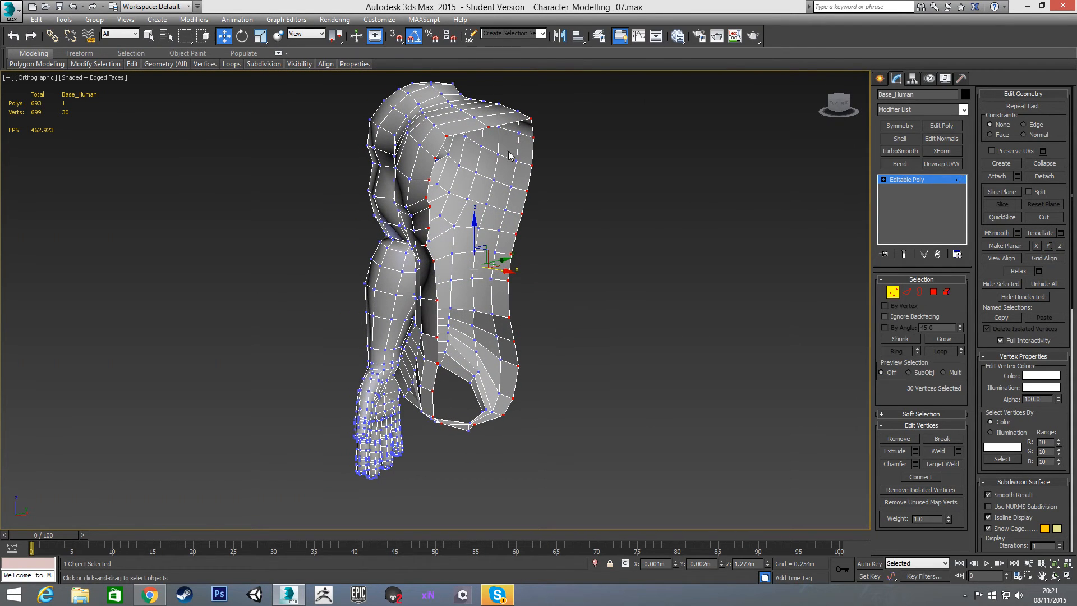
pyautogui.press('f')
pyautogui.scroll(5, 530, 292)
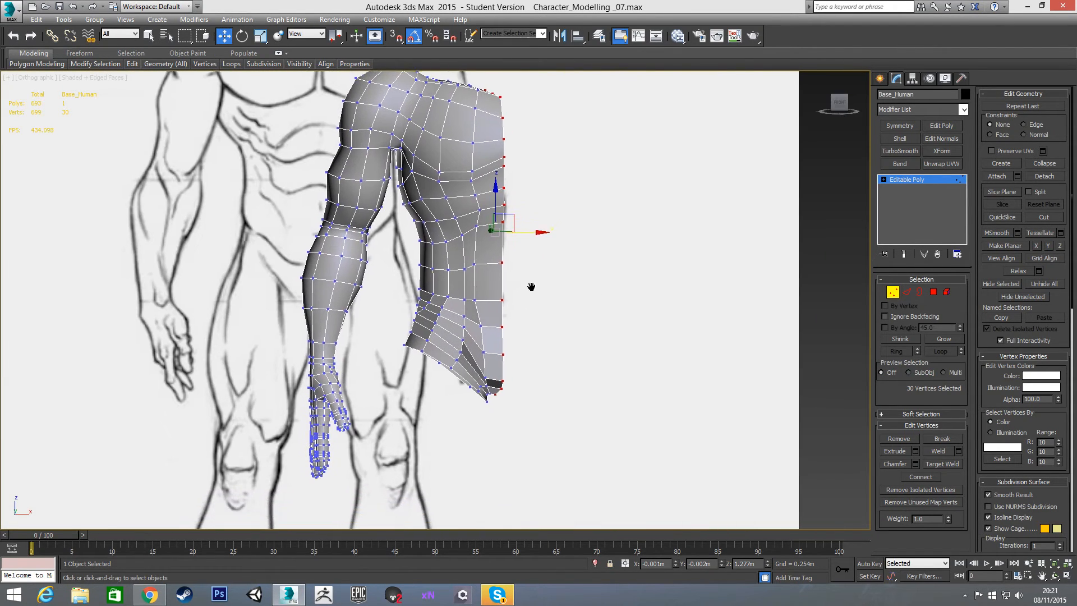
pyautogui.press('f')
pyautogui.moveTo(528, 290); pyautogui.dragTo(482, 302, button='middle')
pyautogui.scroll(-4, 482, 302)
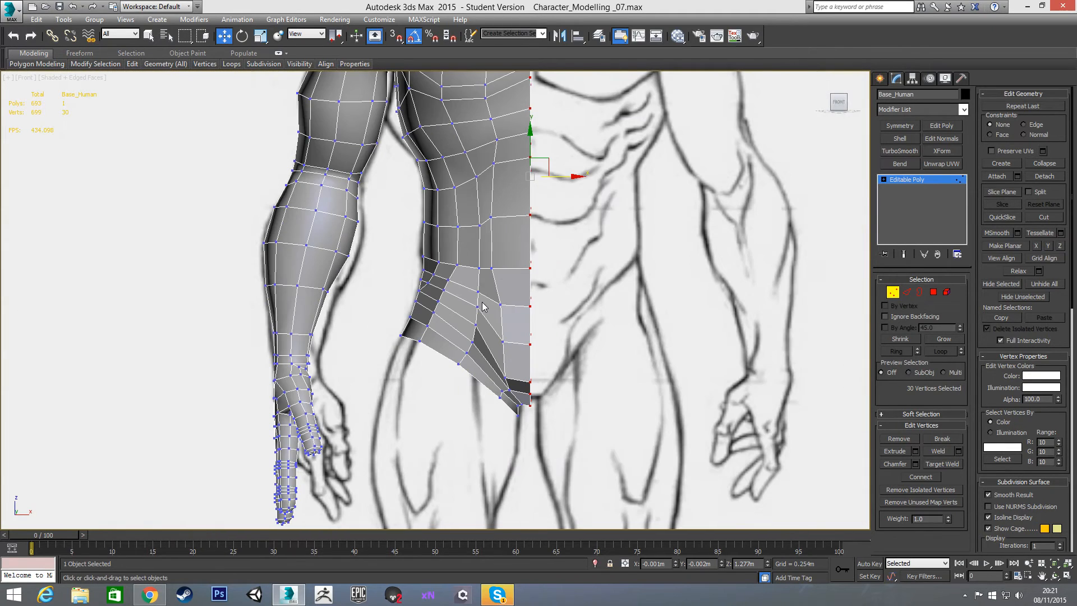
pyautogui.rightClick(675, 564)
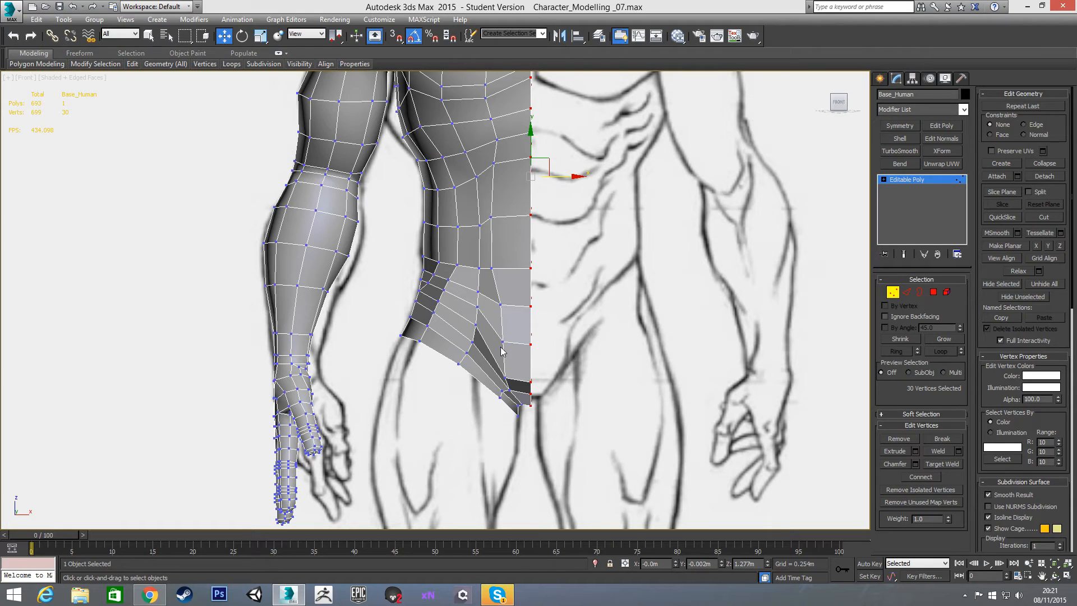
pyautogui.click(603, 239)
pyautogui.moveTo(604, 239); pyautogui.dragTo(561, 332, button='middle')
pyautogui.scroll(-3, 561, 332)
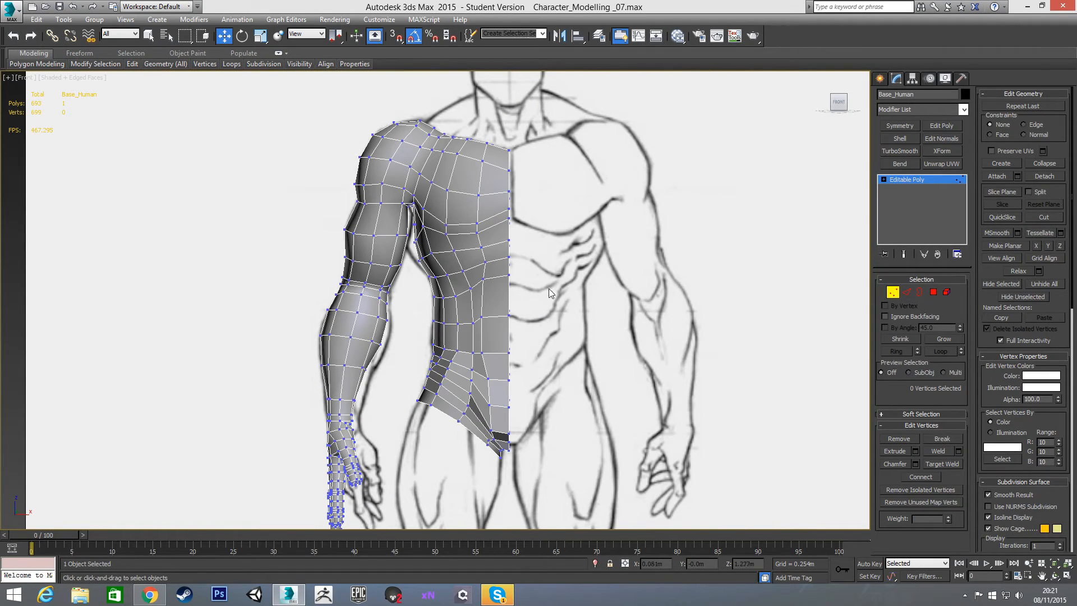
pyautogui.moveTo(543, 284); pyautogui.dragTo(555, 214, button='middle')
pyautogui.scroll(2, 582, 251)
pyautogui.moveTo(581, 251)
pyautogui.keyDown('alt'); pyautogui.mouseDown(button='middle')
pyautogui.moveTo(611, 218)
pyautogui.moveTo(582, 254)
pyautogui.mouseUp(button='middle'); pyautogui.keyUp('alt')
pyautogui.scroll(2, 443, 238)
pyautogui.scroll(2, 424, 248)
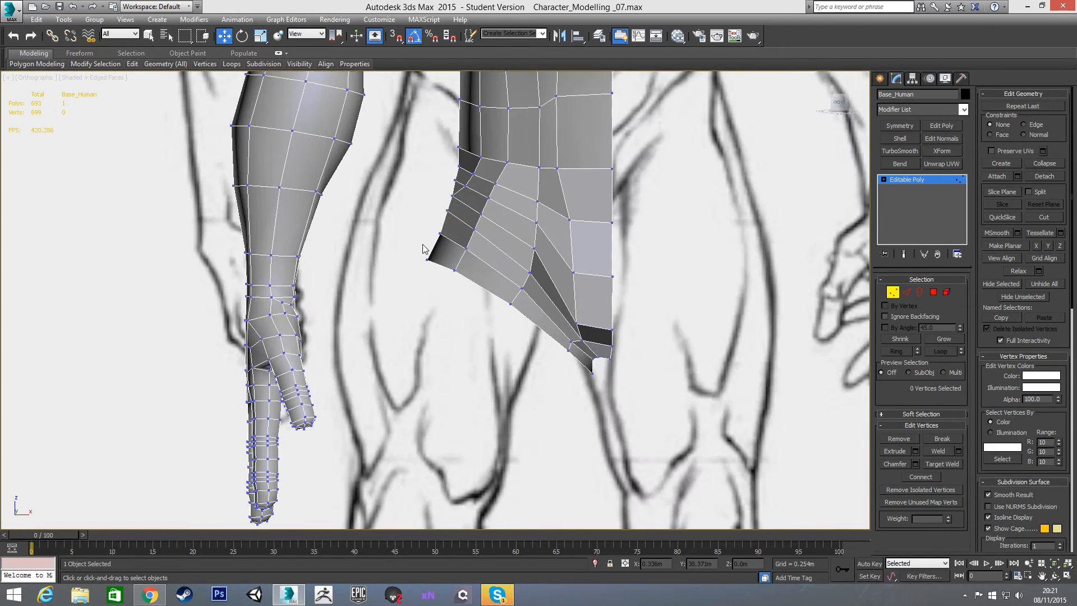
# Select the vertex above the lower open edge on the outer hip and nudge it slightly to even out the surface.
pyautogui.click(437, 232)
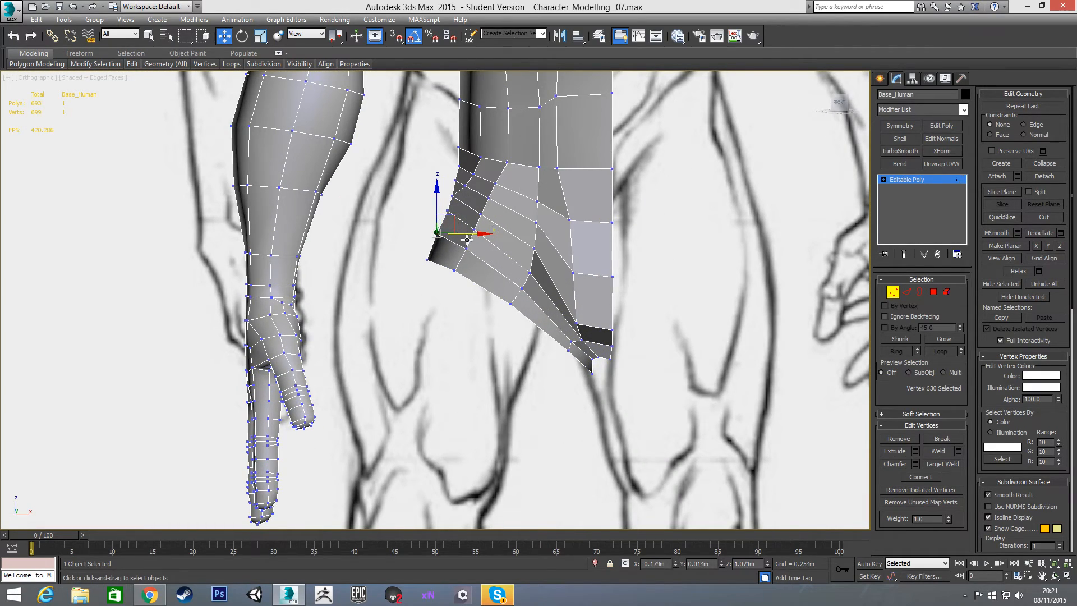
pyautogui.click(467, 248)
pyautogui.keyDown('alt'); pyautogui.moveTo(466, 248); pyautogui.dragTo(631, 293, button='middle'); pyautogui.keyUp('alt')
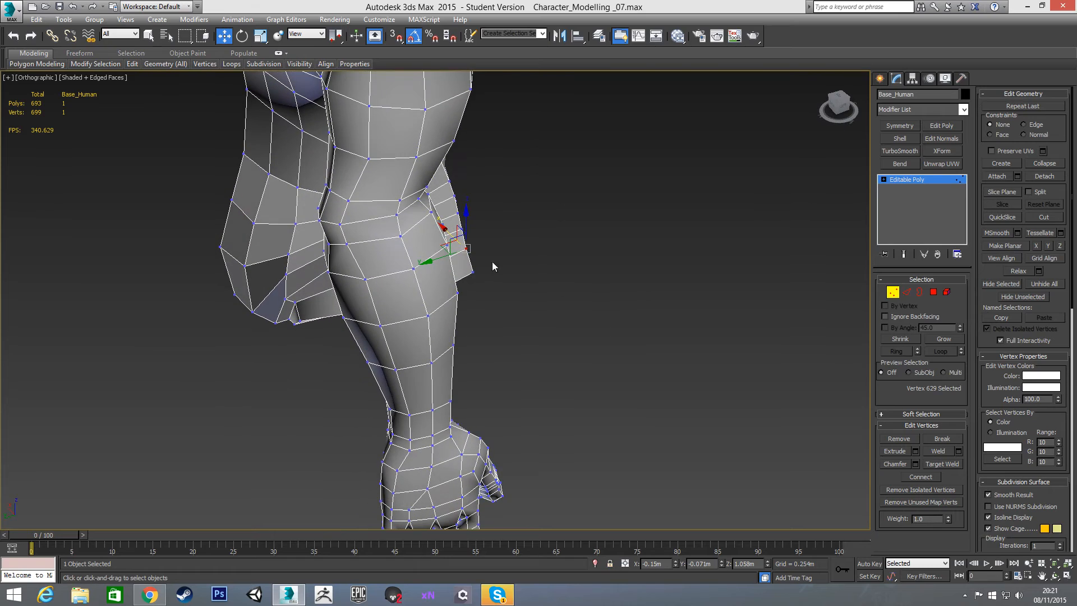
pyautogui.moveTo(450, 247); pyautogui.dragTo(450, 246)
pyautogui.keyDown('alt'); pyautogui.moveTo(443, 263); pyautogui.dragTo(356, 248, button='middle'); pyautogui.keyUp('alt')
pyautogui.keyDown('alt'); pyautogui.moveTo(597, 197); pyautogui.dragTo(419, 252, button='middle'); pyautogui.keyUp('alt')
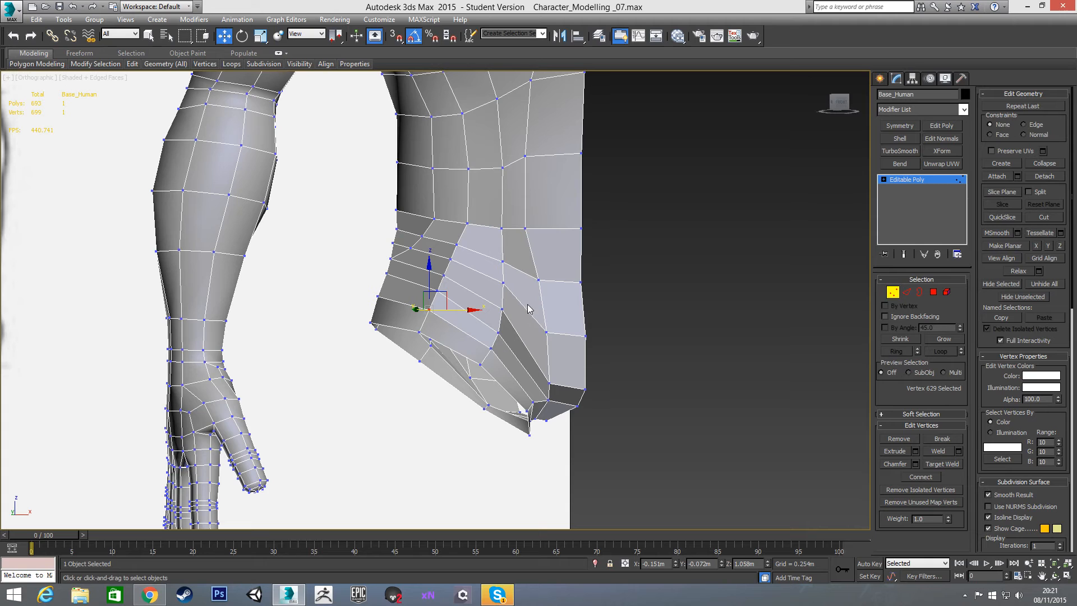
# Return to the front view, leave vertex editing and deselect the body mesh.
pyautogui.press('f')
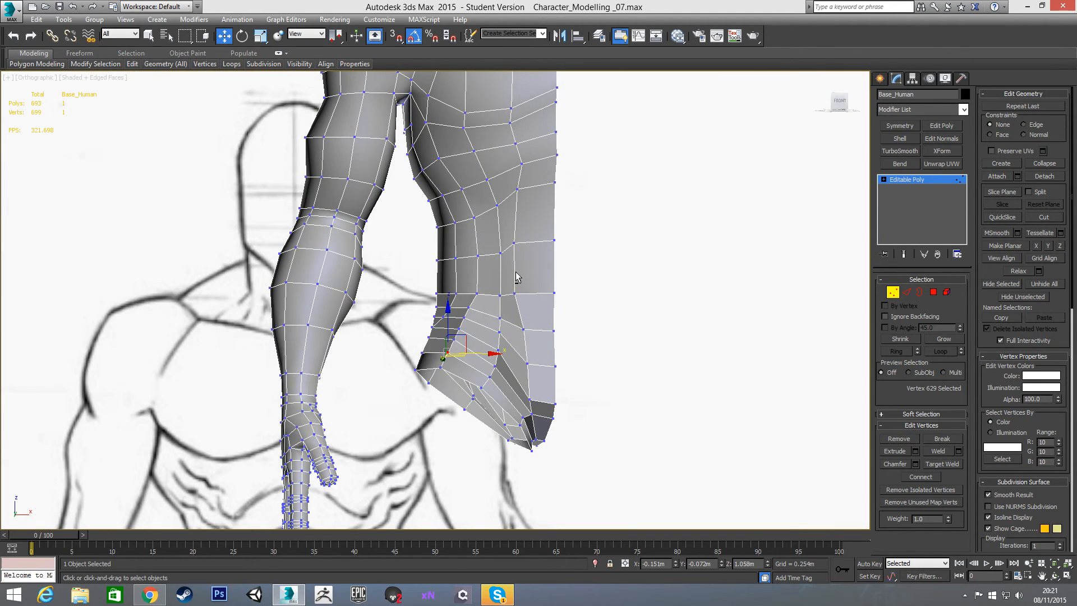
pyautogui.scroll(3, 521, 259)
pyautogui.scroll(-5, 521, 259)
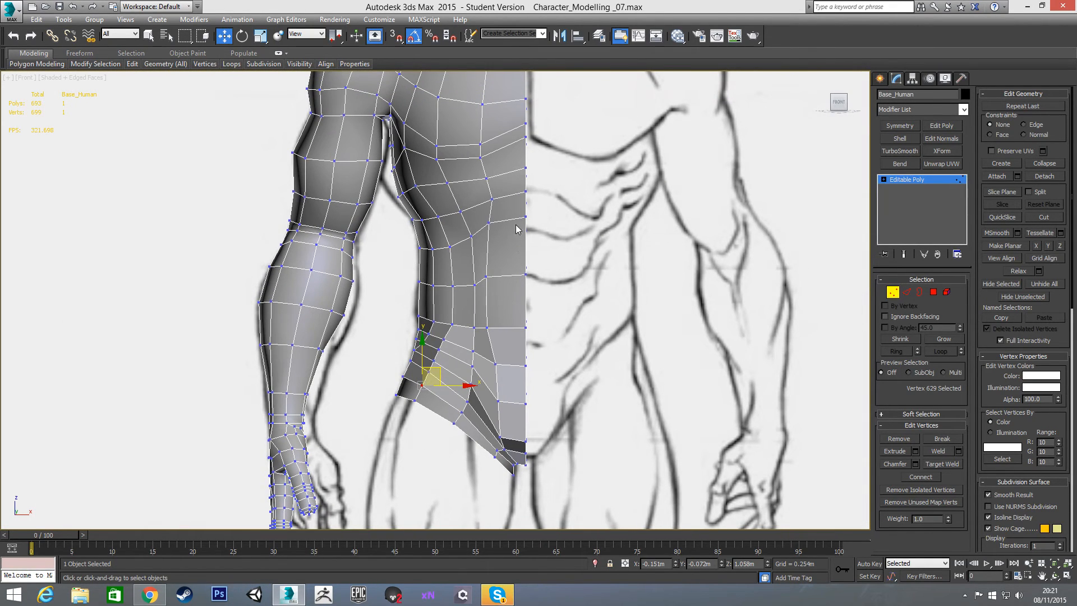
pyautogui.click(892, 292)
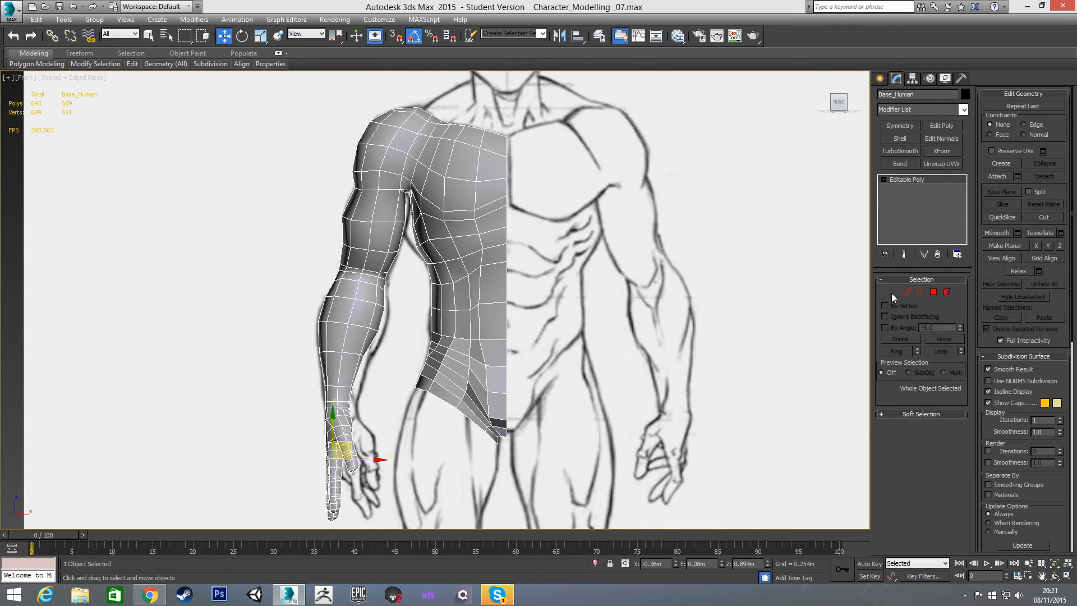
pyautogui.click(594, 241)
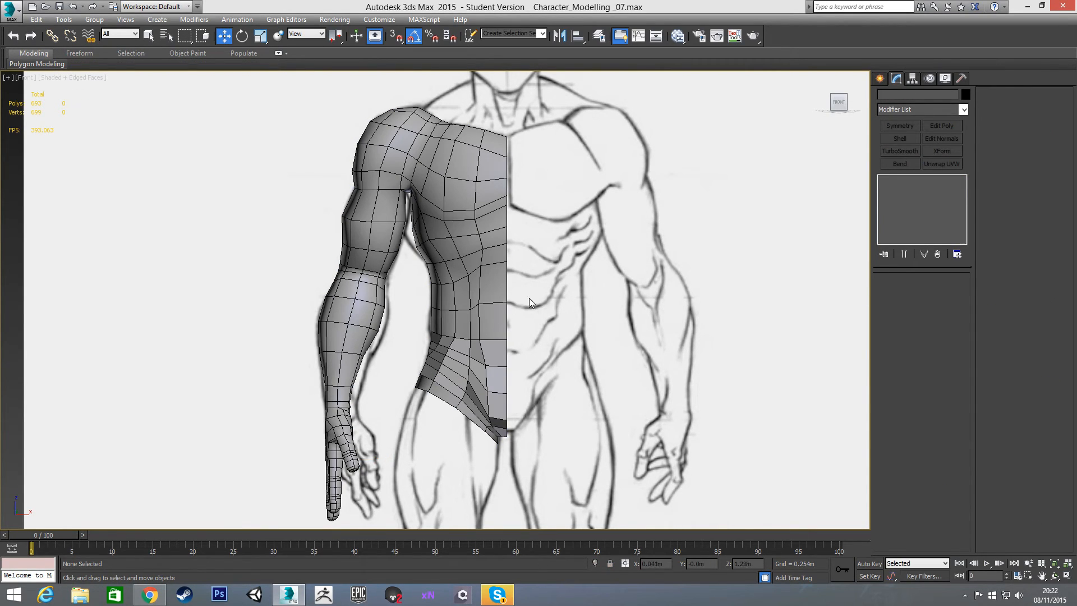
# Clear all smoothing groups on the whole Base_Human element, assign it smoothing group 1, and leave element editing.
pyautogui.moveTo(551, 281); pyautogui.dragTo(530, 248, button='middle')
pyautogui.click(468, 239)
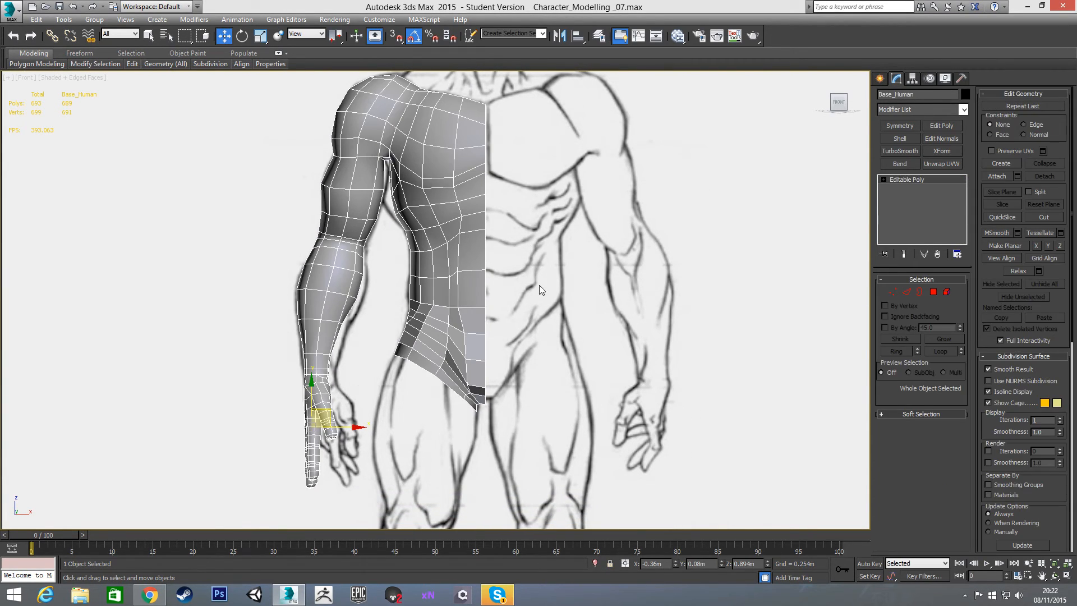
pyautogui.click(946, 292)
pyautogui.click(468, 280)
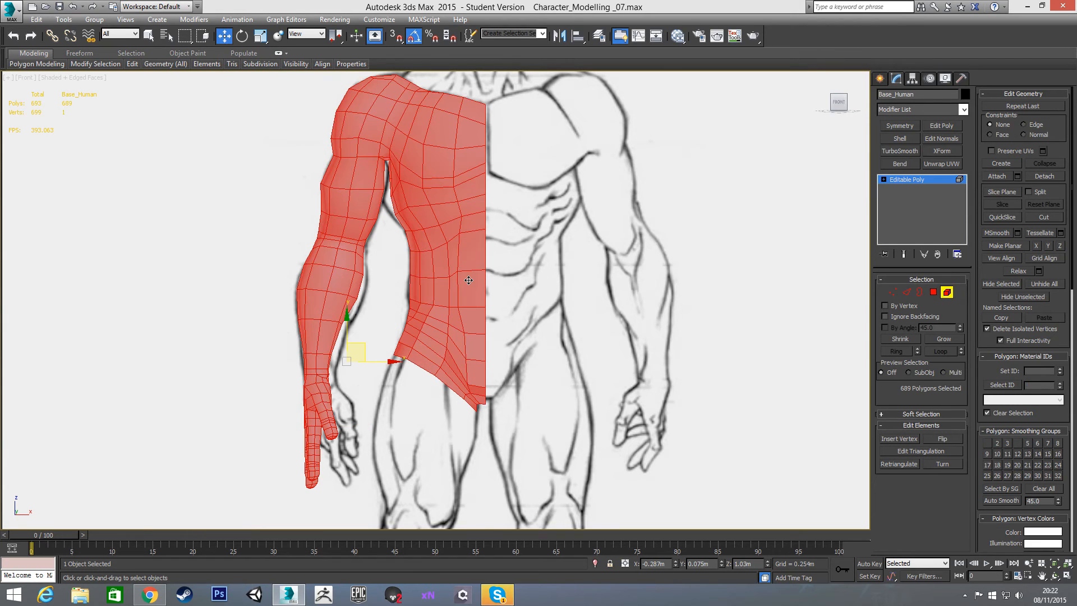
pyautogui.click(1039, 490)
pyautogui.click(988, 443)
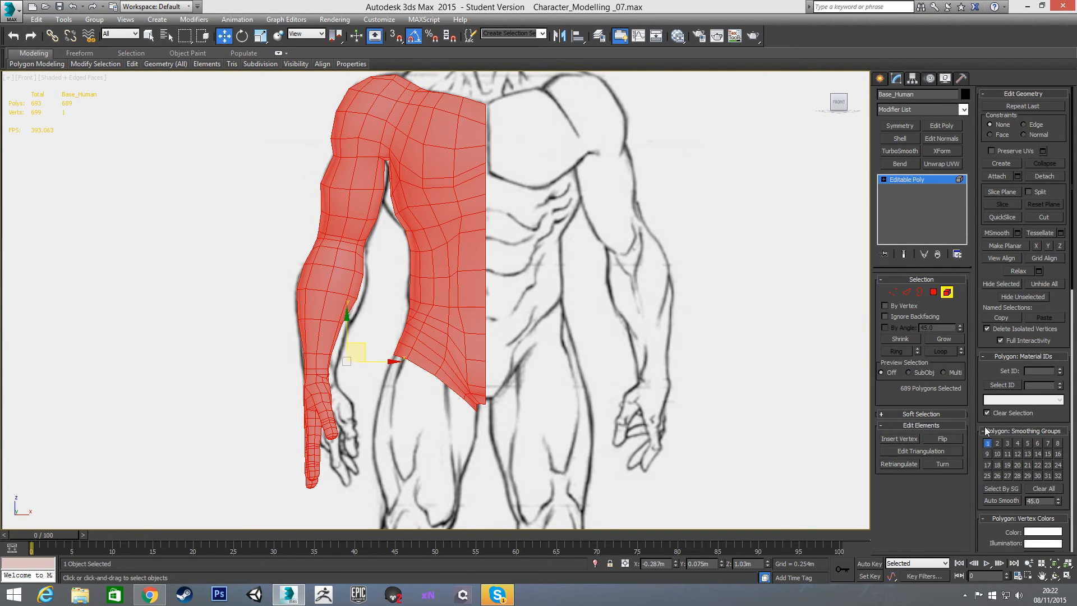
pyautogui.click(947, 293)
pyautogui.click(660, 301)
# Turn off the edged-faces display to show the body with plain shading.
pyautogui.moveTo(601, 270)
pyautogui.keyDown('alt'); pyautogui.mouseDown(button='middle')
pyautogui.moveTo(640, 360)
pyautogui.moveTo(650, 297)
pyautogui.moveTo(575, 231)
pyautogui.mouseUp(button='middle'); pyautogui.keyUp('alt')
pyautogui.scroll(-2, 640, 360)
pyautogui.press('F4')
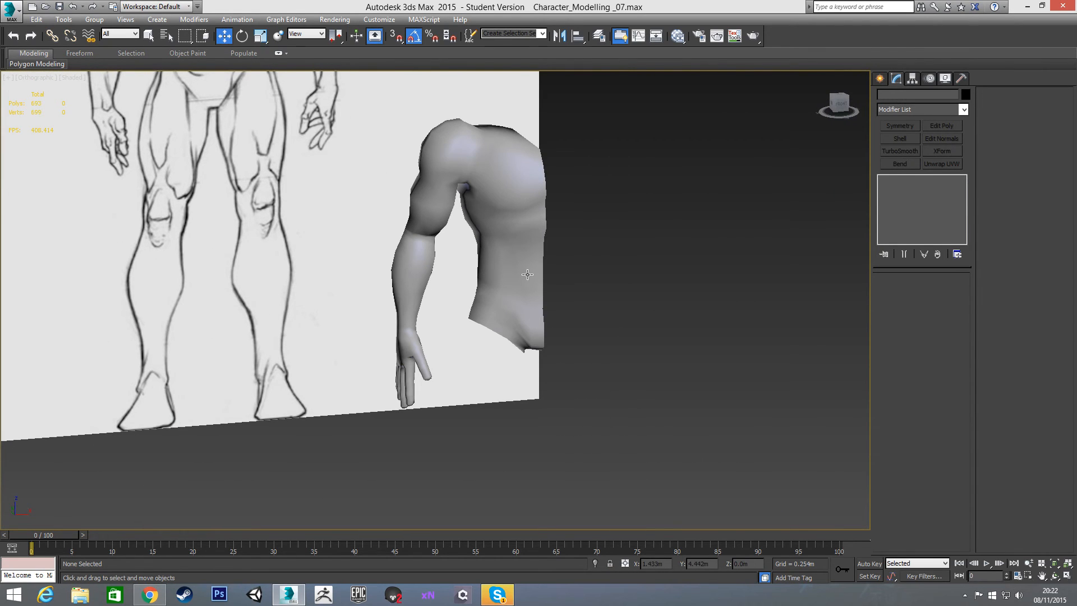
# Examine the shading of the smoothed torso, arm and pelvis from the front, side, back and below.
pyautogui.click(527, 274)
pyautogui.keyDown('alt'); pyautogui.moveTo(527, 274); pyautogui.dragTo(671, 277, button='middle'); pyautogui.keyUp('alt')
pyautogui.click(636, 282)
pyautogui.click(414, 267)
pyautogui.keyDown('alt'); pyautogui.moveTo(414, 267); pyautogui.dragTo(561, 256, button='middle'); pyautogui.keyUp('alt')
pyautogui.click(557, 282)
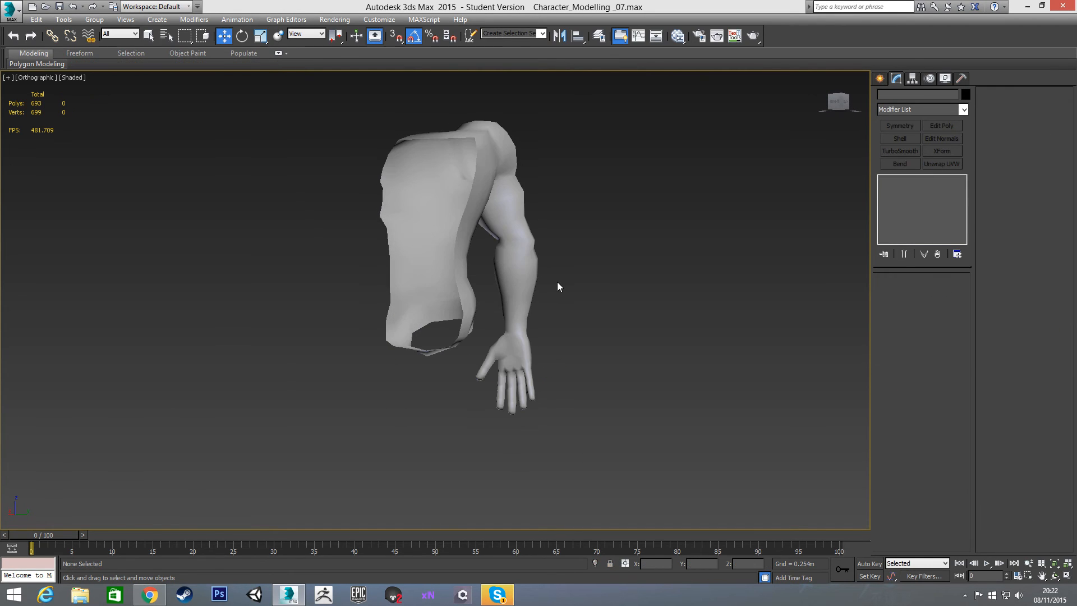
pyautogui.click(465, 264)
pyautogui.keyDown('alt'); pyautogui.moveTo(465, 264); pyautogui.dragTo(517, 309, button='middle'); pyautogui.keyUp('alt')
pyautogui.scroll(3, 517, 310)
pyautogui.click(565, 317)
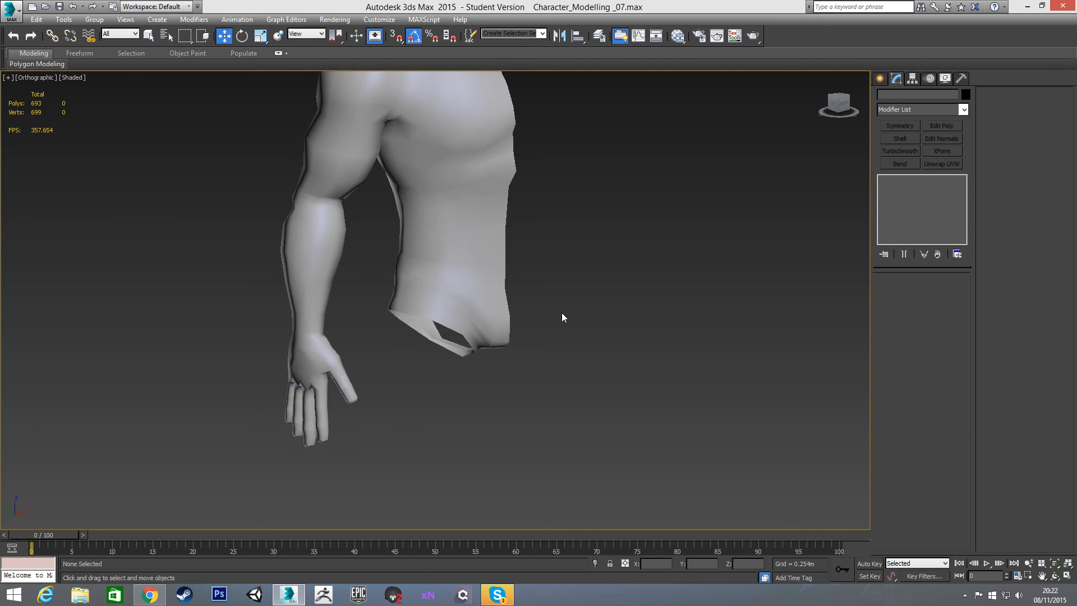
pyautogui.click(494, 300)
pyautogui.keyDown('alt'); pyautogui.moveTo(900, 304); pyautogui.dragTo(421, 342, button='middle'); pyautogui.keyUp('alt')
pyautogui.keyDown('alt'); pyautogui.moveTo(424, 381); pyautogui.dragTo(417, 322, button='middle'); pyautogui.keyUp('alt')
pyautogui.moveTo(484, 343)
pyautogui.keyDown('alt'); pyautogui.mouseDown(button='middle')
pyautogui.moveTo(433, 317)
pyautogui.moveTo(389, 329)
pyautogui.moveTo(519, 319)
pyautogui.moveTo(471, 290)
pyautogui.mouseUp(button='middle'); pyautogui.keyUp('alt')
# Deselect the body and compare its proportions with the full-figure reference in the front view, including the legs still missing.
pyautogui.press('f')
pyautogui.scroll(-8, 554, 294)
pyautogui.moveTo(541, 330); pyautogui.dragTo(510, 283, button='middle')
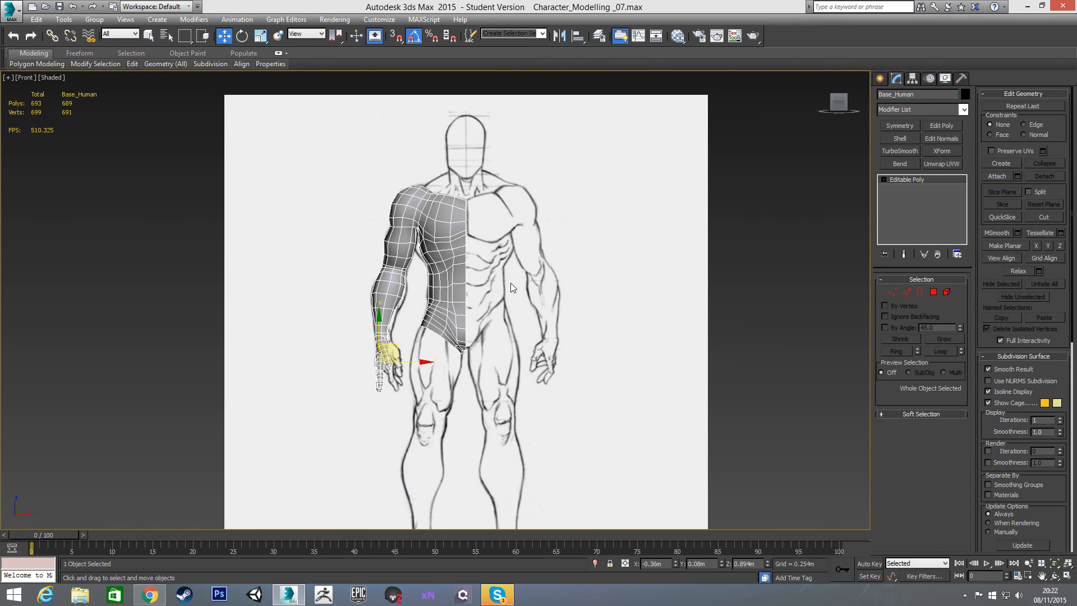
pyautogui.scroll(-2, 511, 283)
pyautogui.moveTo(589, 325); pyautogui.dragTo(544, 295, button='middle')
pyautogui.click(786, 308)
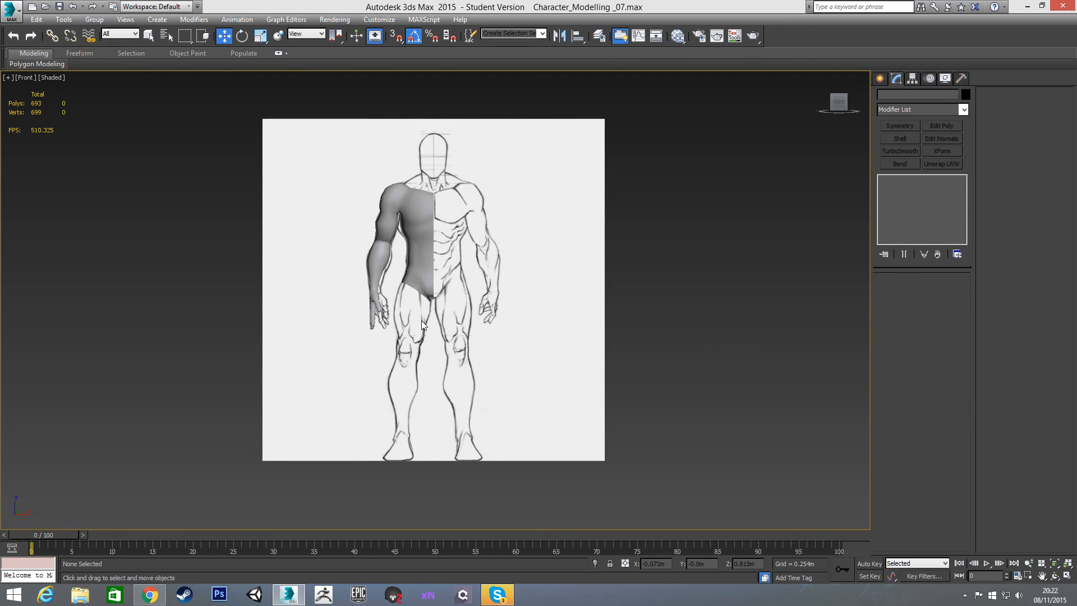
pyautogui.scroll(2, 422, 322)
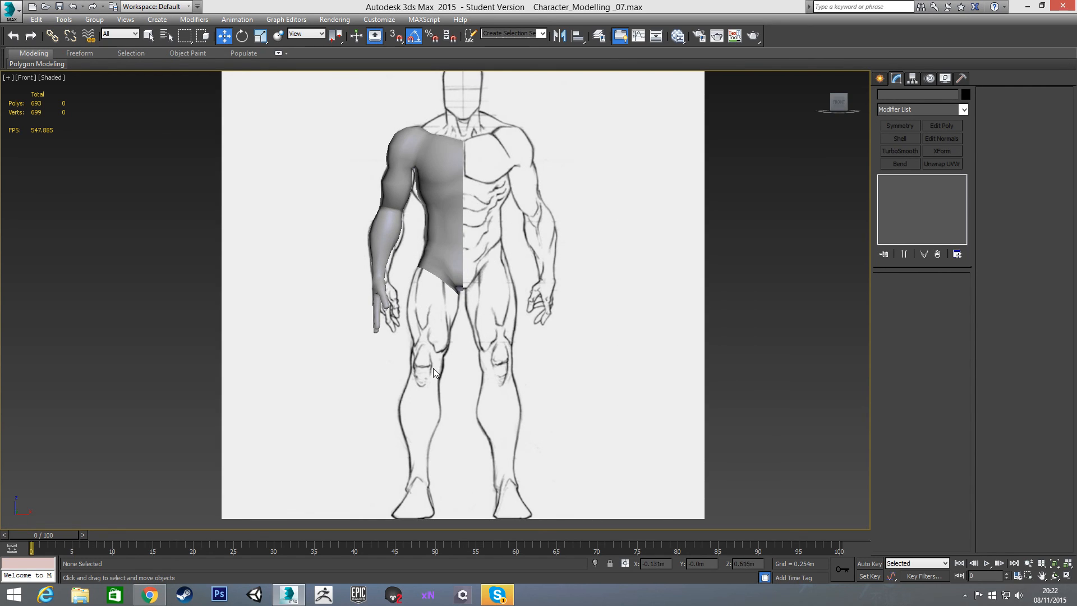